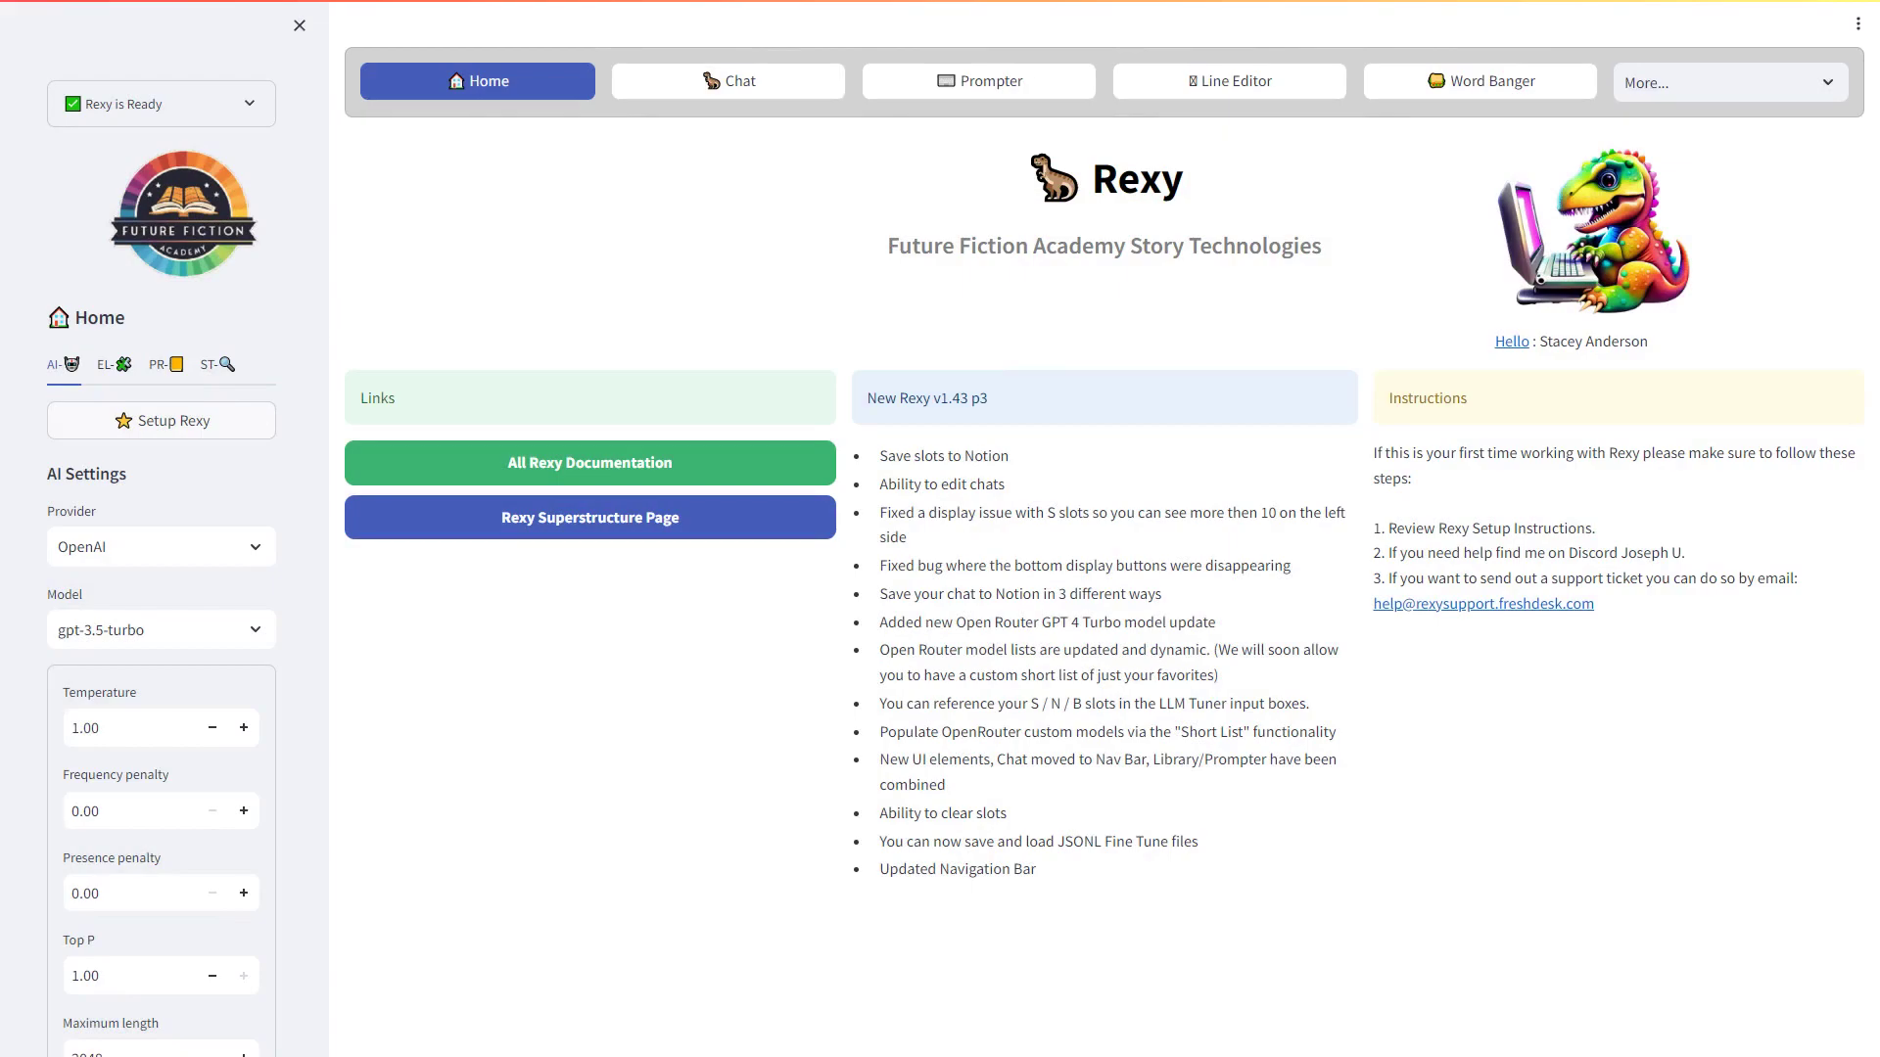
- Review the Rexy readiness status and the sidebar's elements, project and API key status sections
left_click(250, 104)
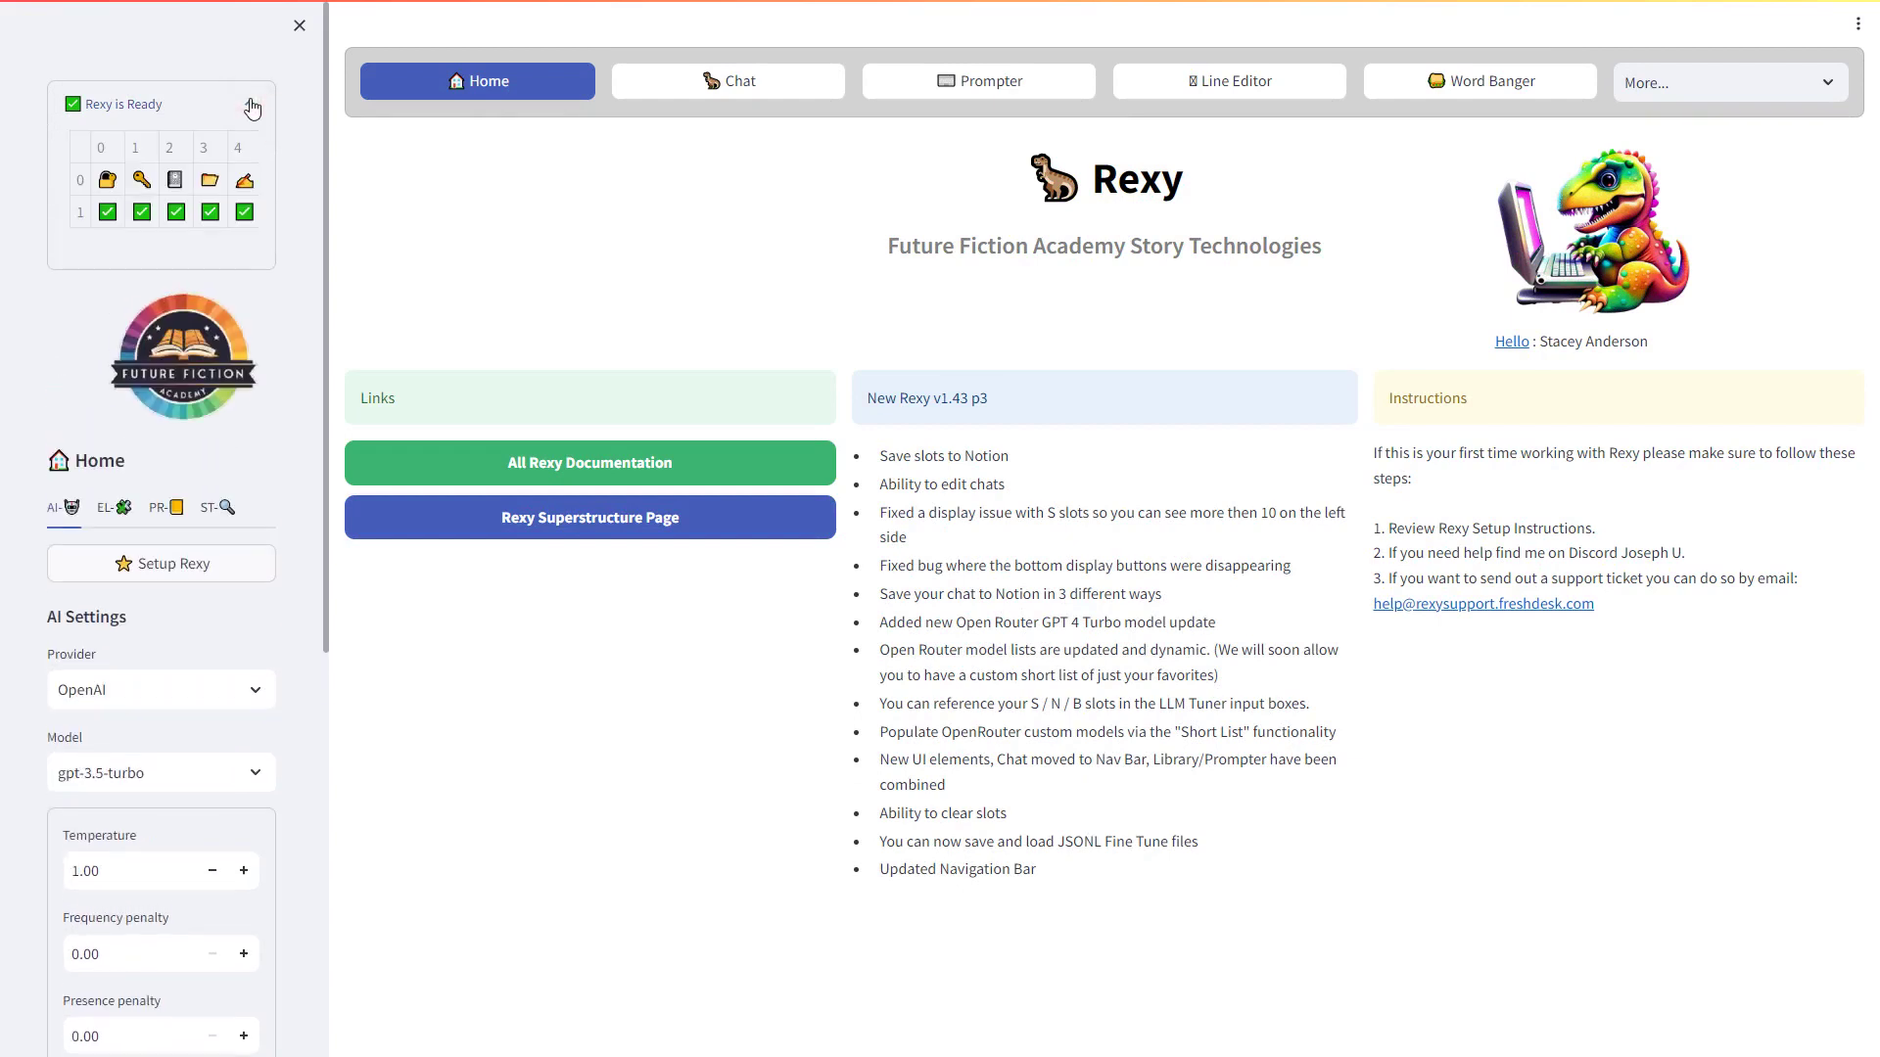
left_click(251, 106)
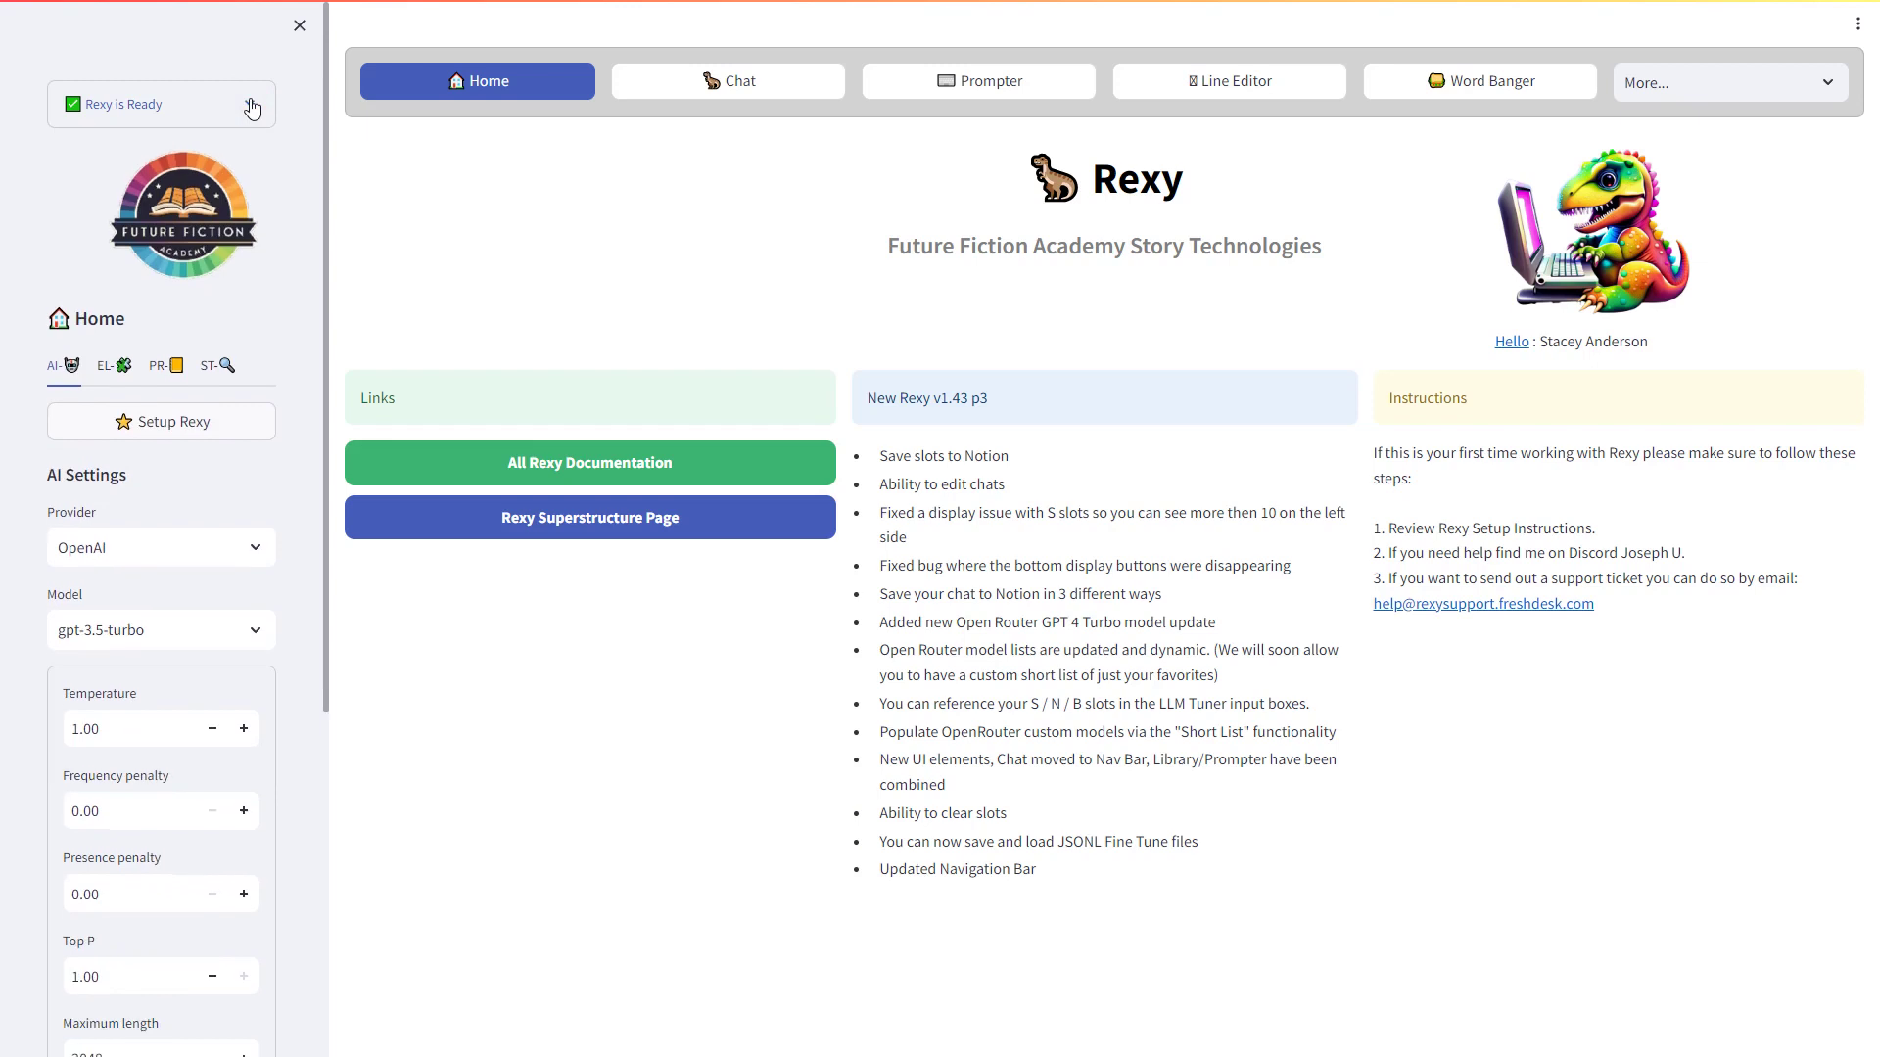
left_click(107, 369)
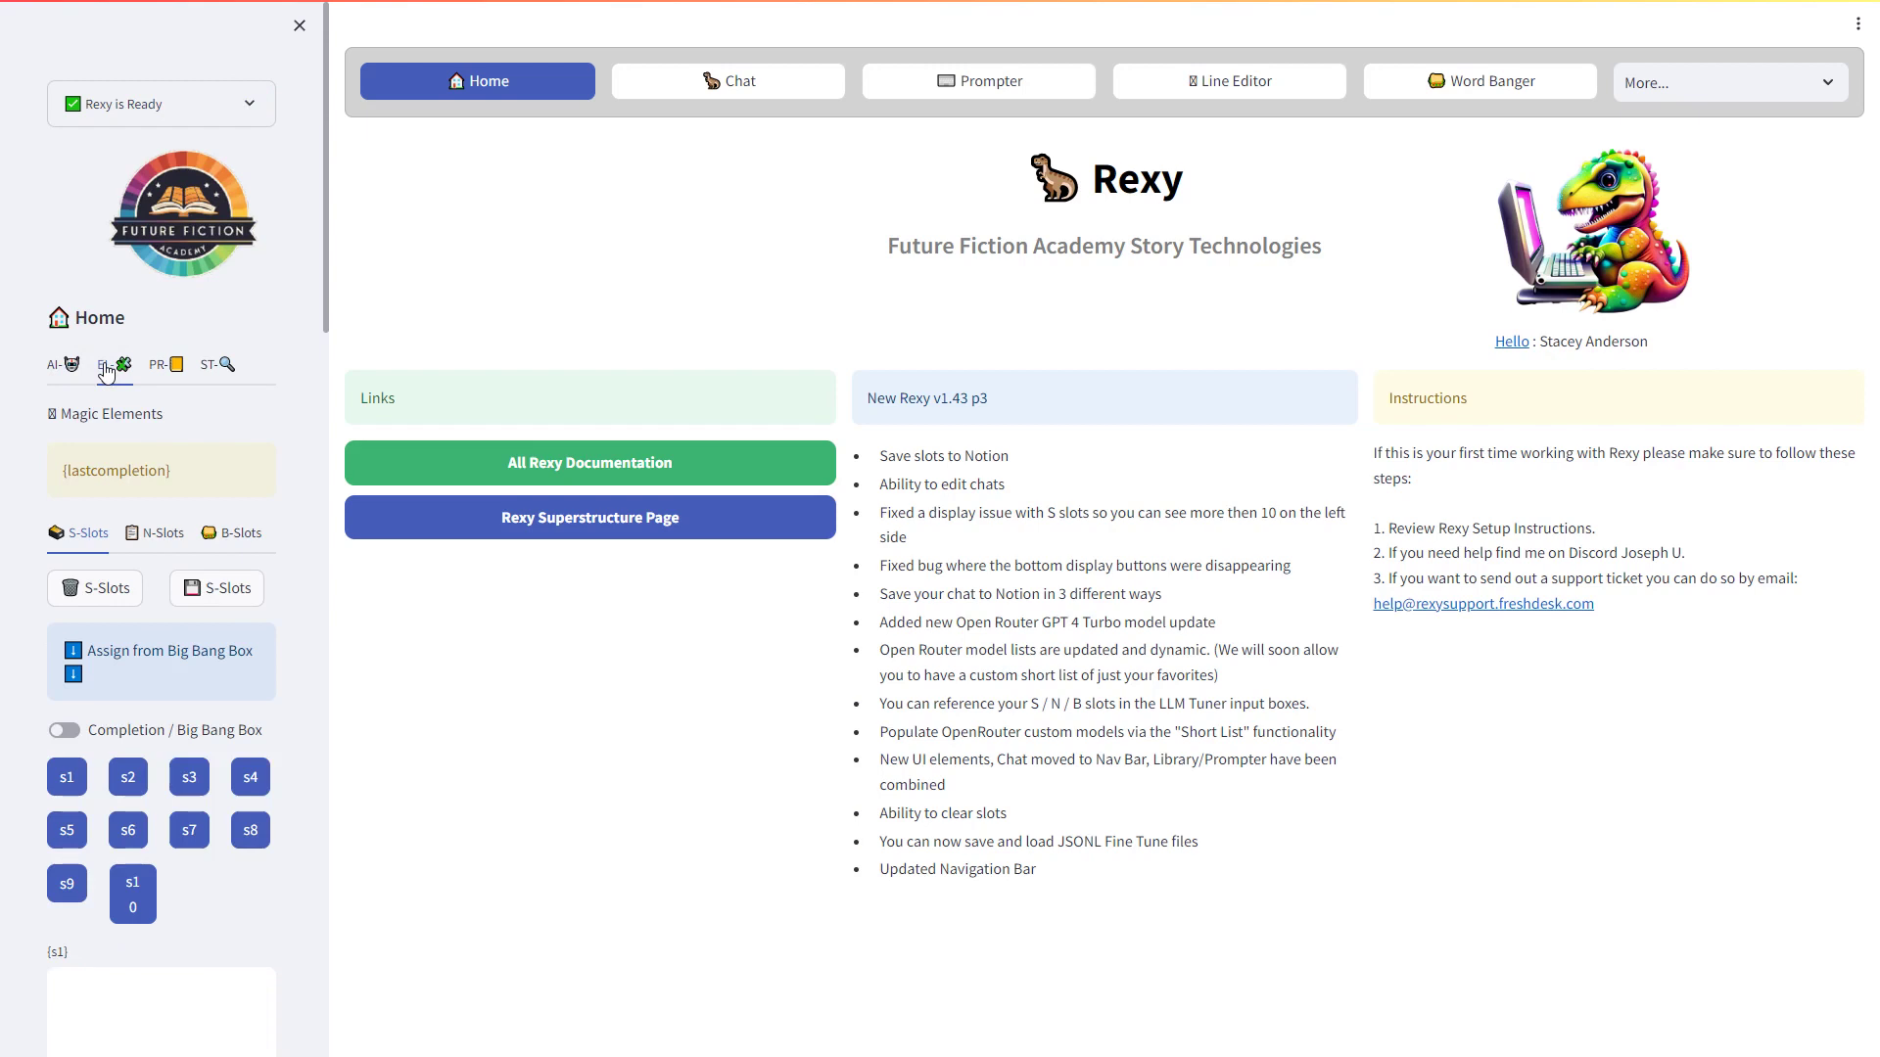
left_click(155, 371)
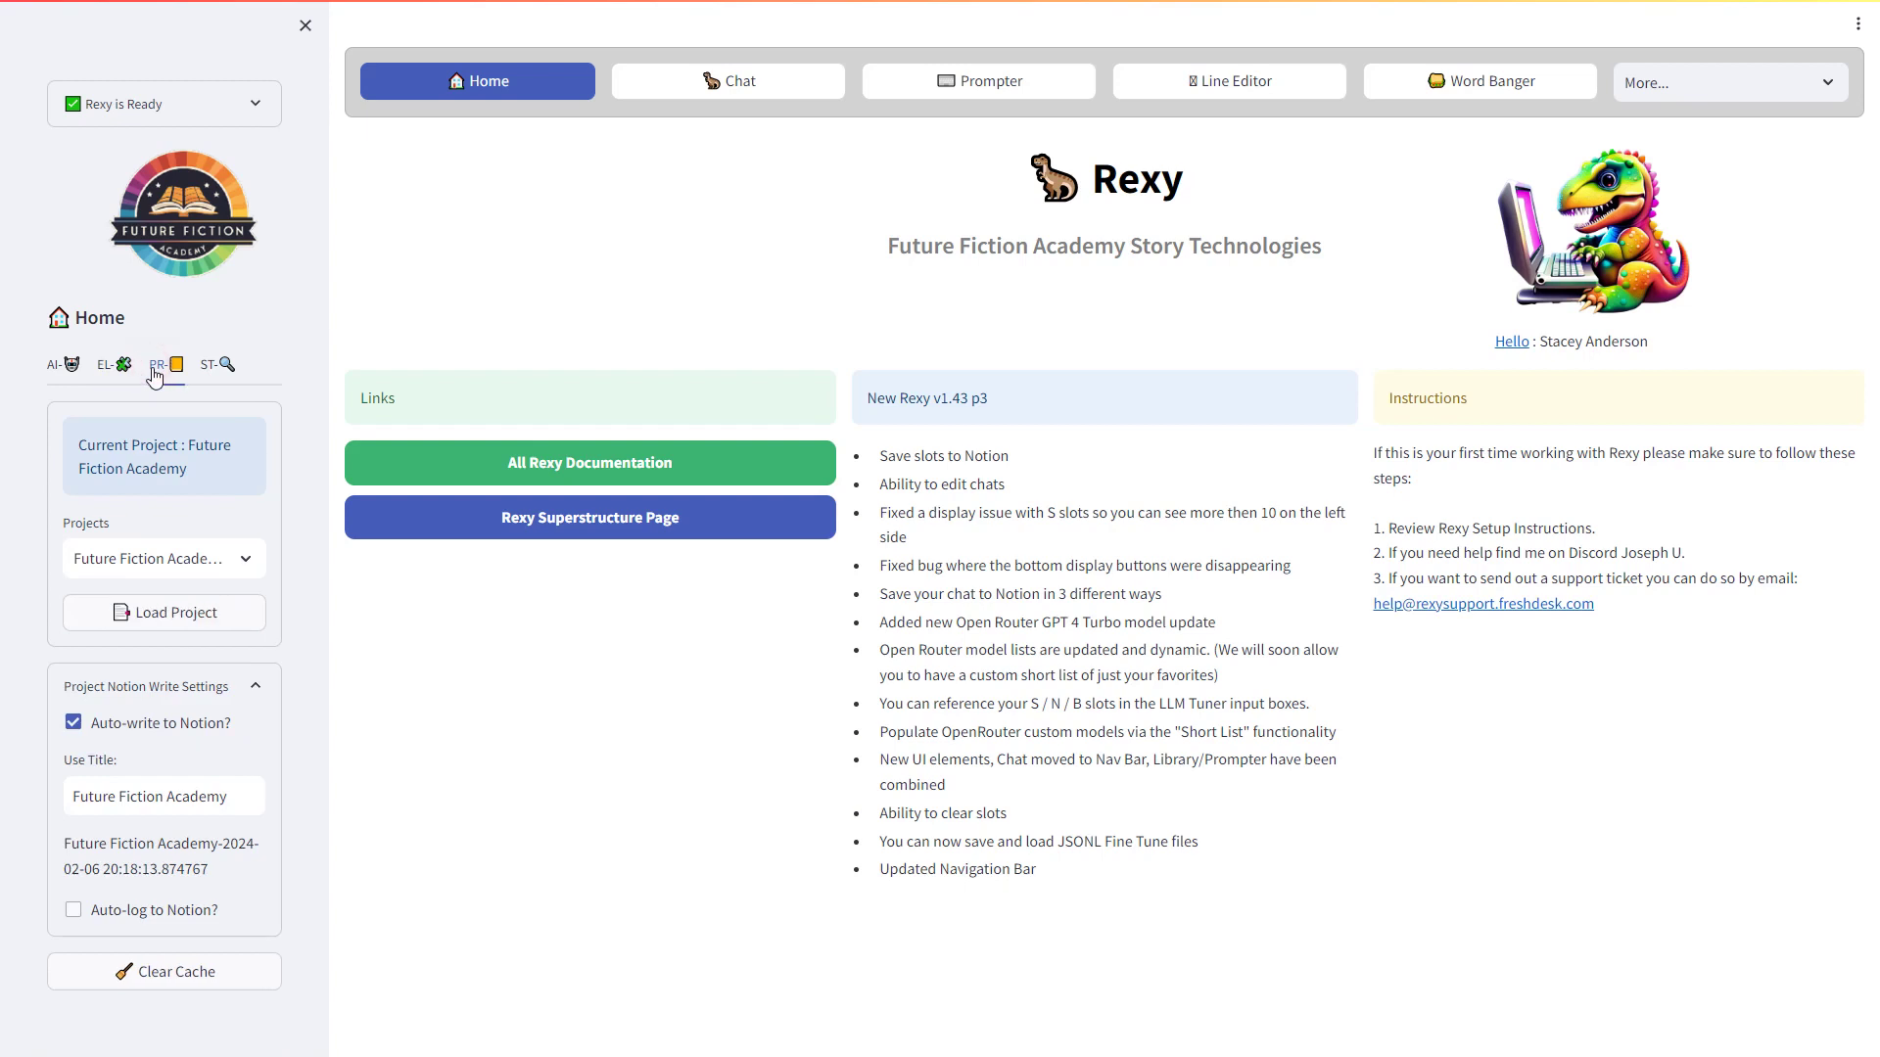
left_click(213, 369)
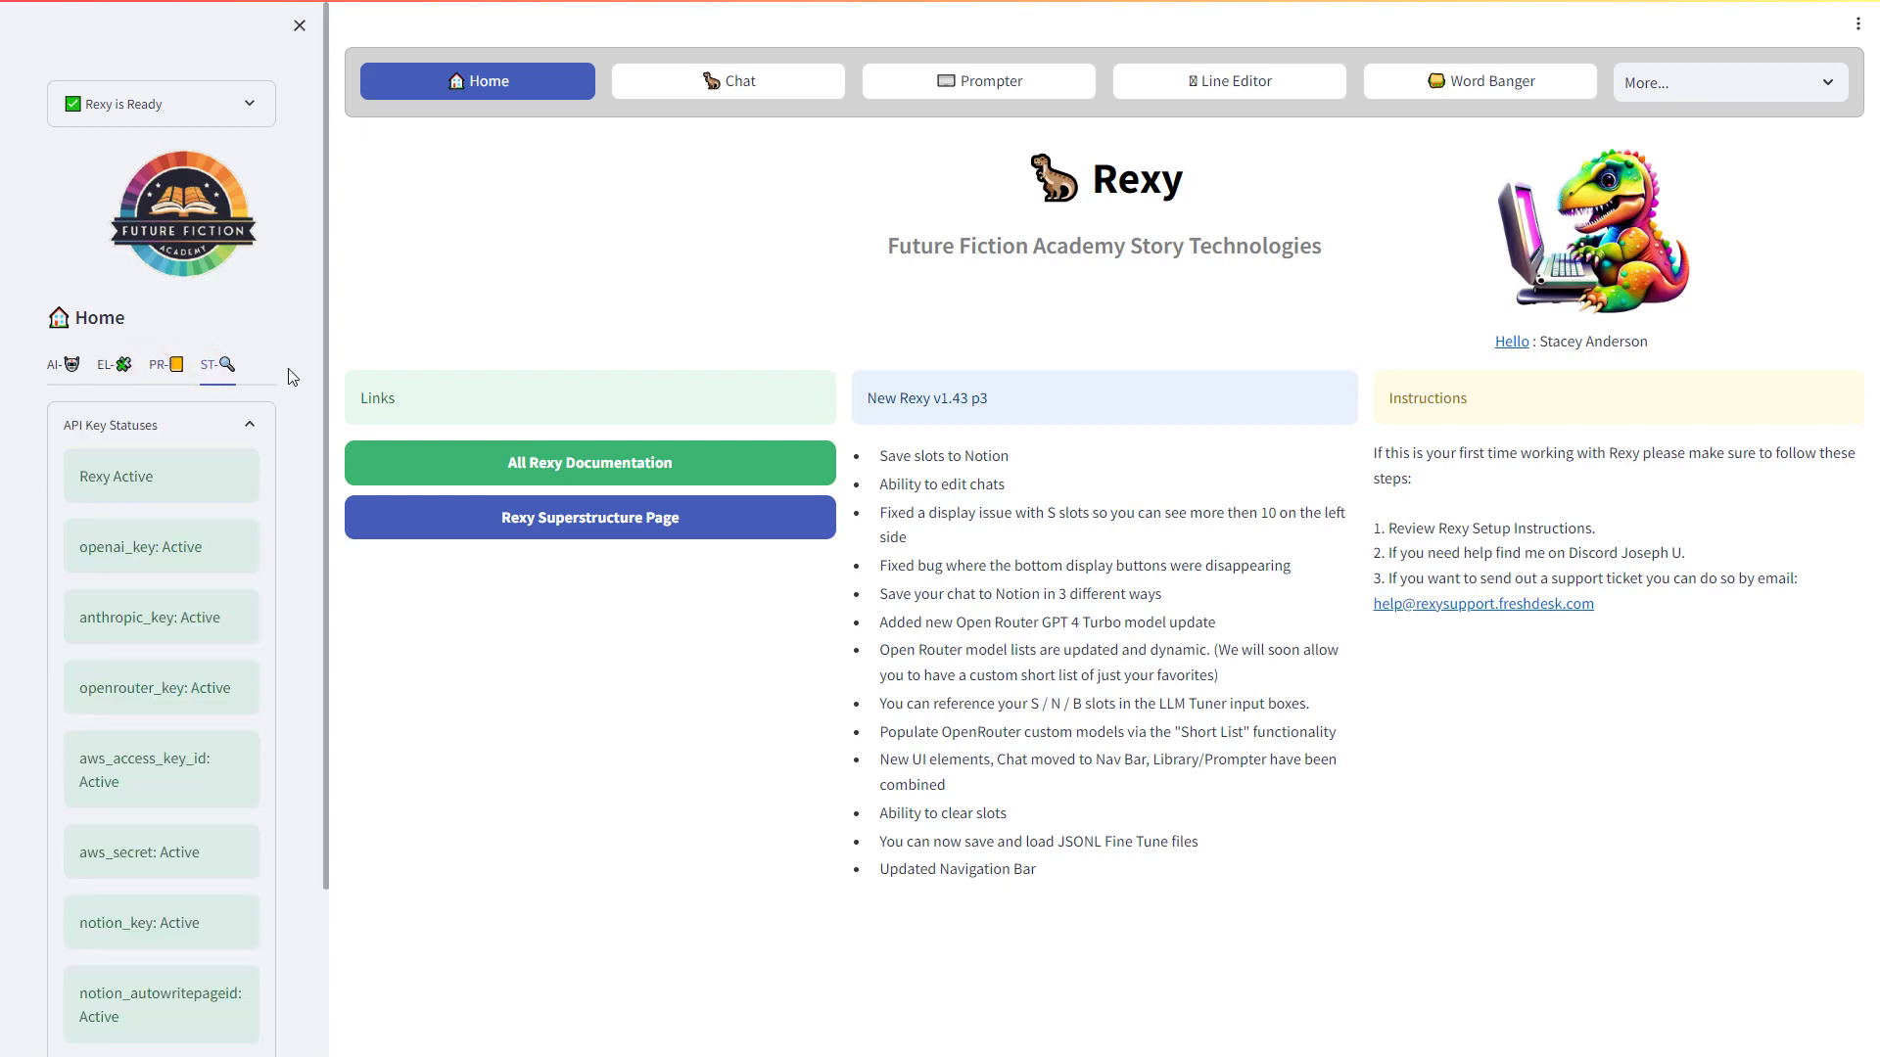
key("Right")
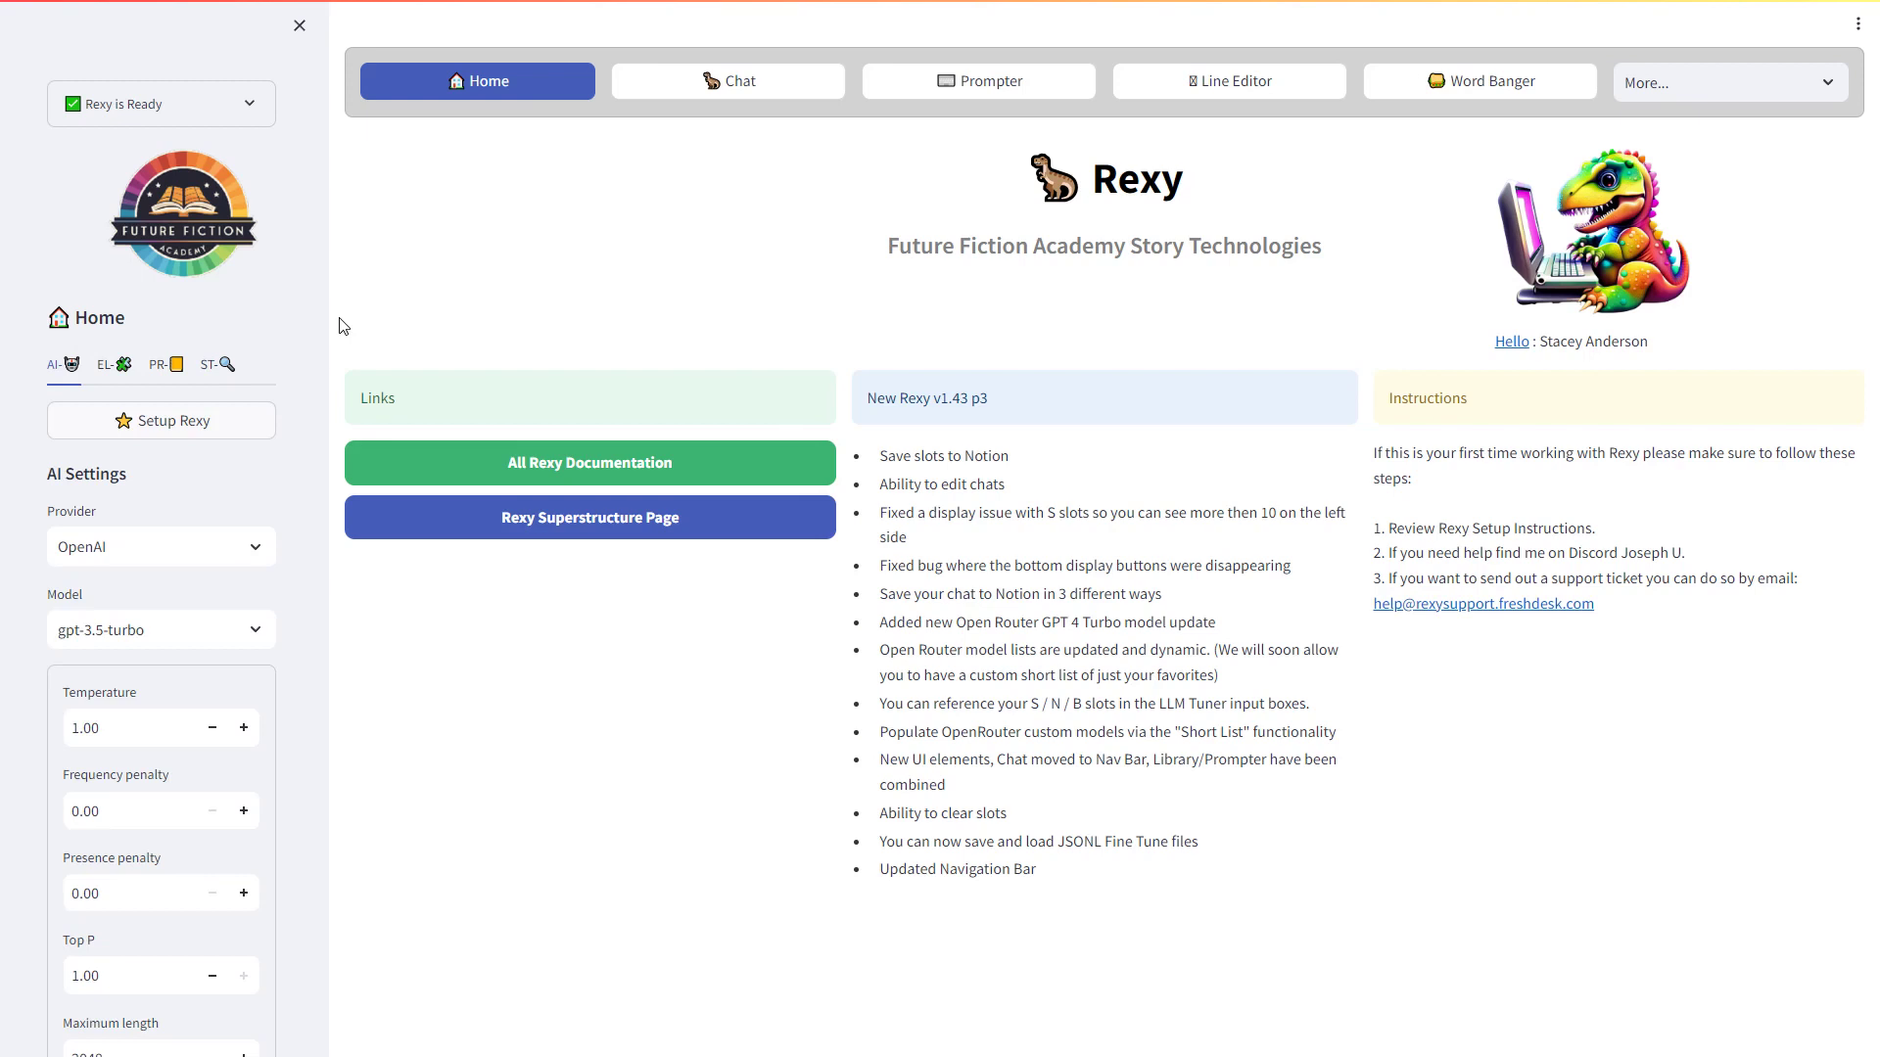
- Ask Rexy Chat "Why is Tom Hanks a national treasure?"
left_click(735, 88)
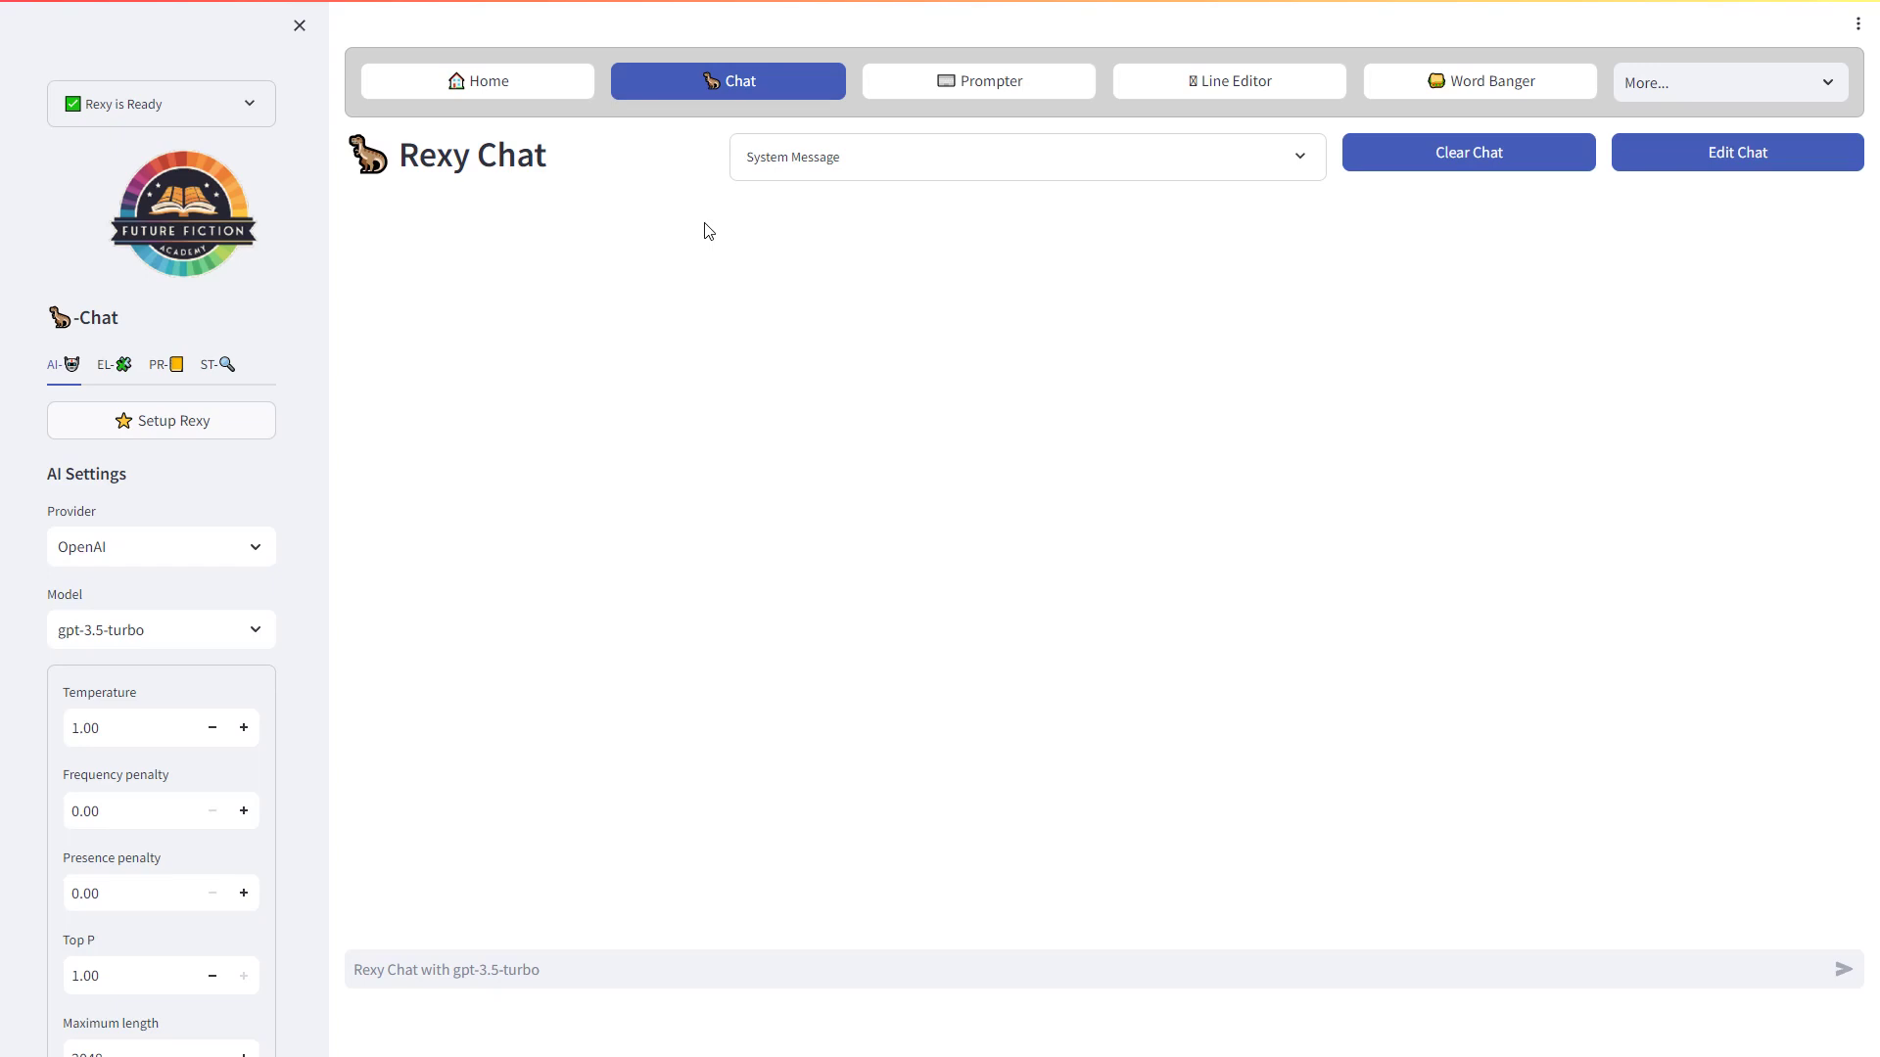
left_click(637, 969)
type("Why is Tom Hanks a national treasure?")
key("Return")
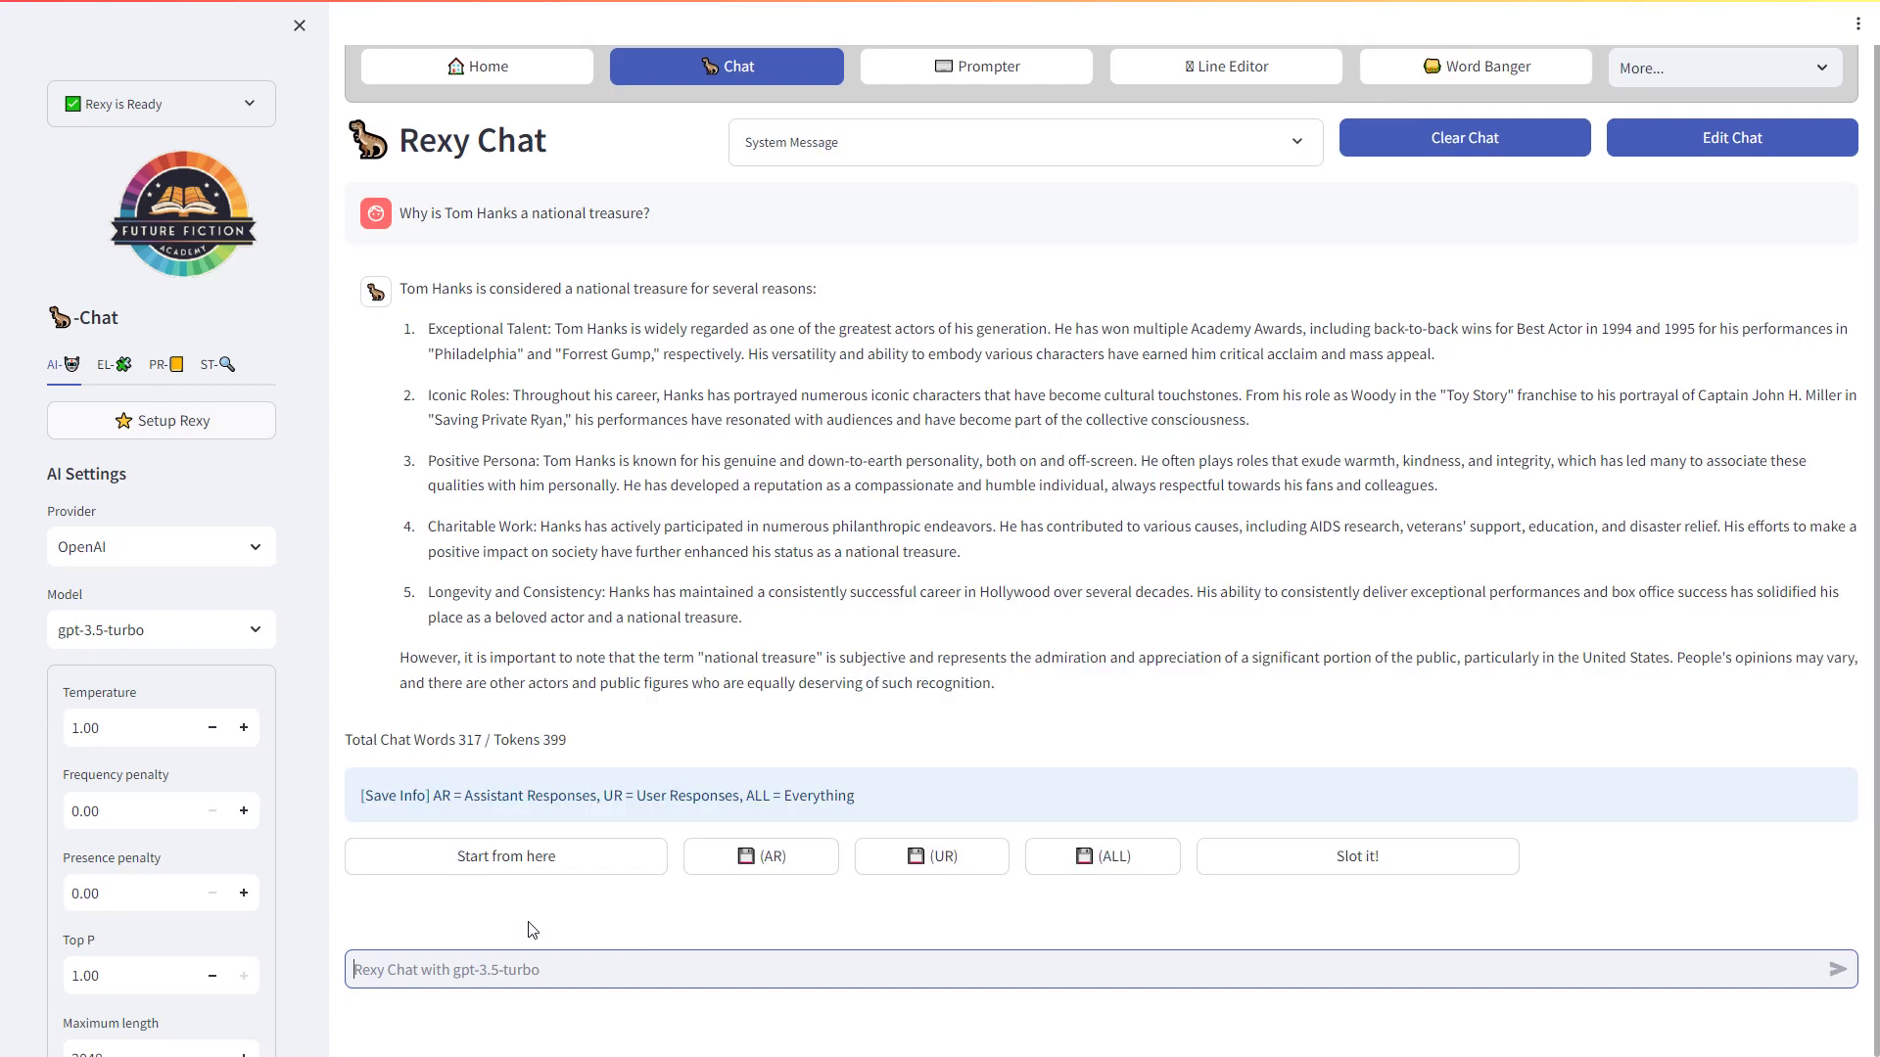
- Load the prompt "100-101.0 One Story Premise" from the FFA Prompt Library into the Prompter
left_click(977, 66)
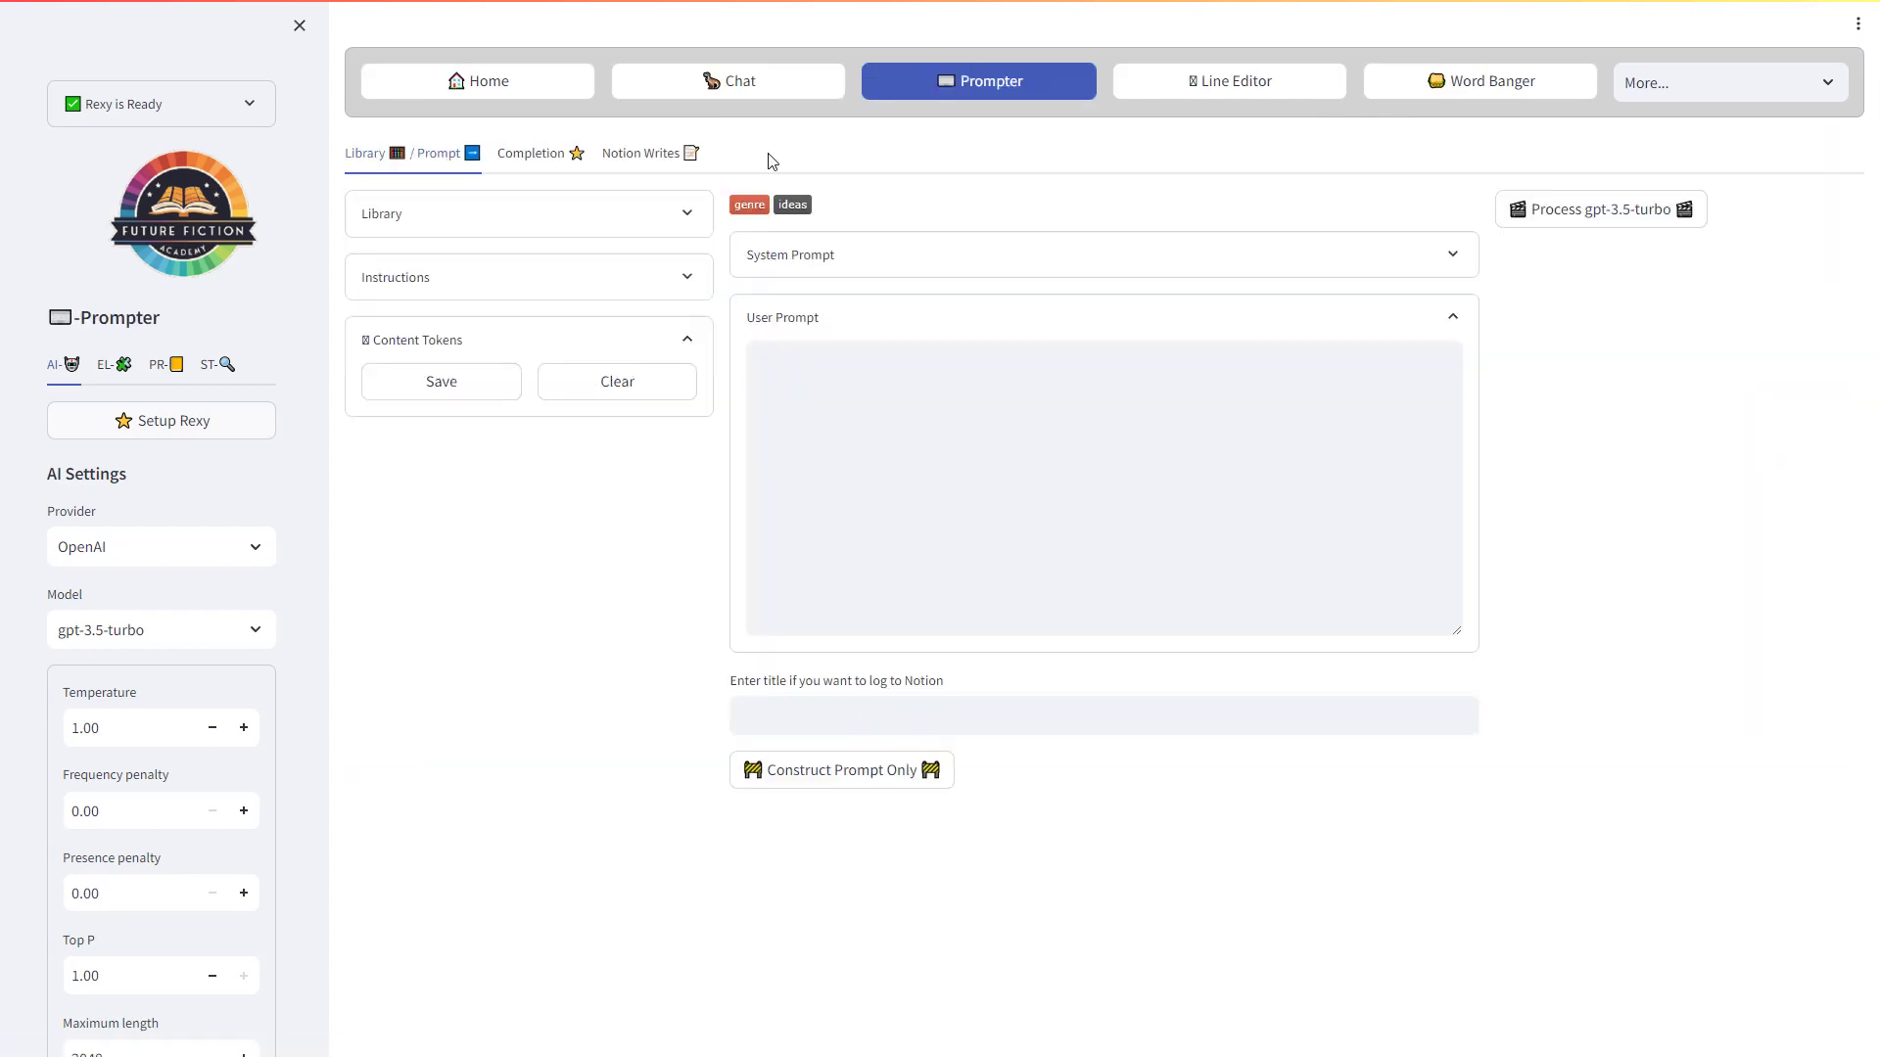
left_click(689, 213)
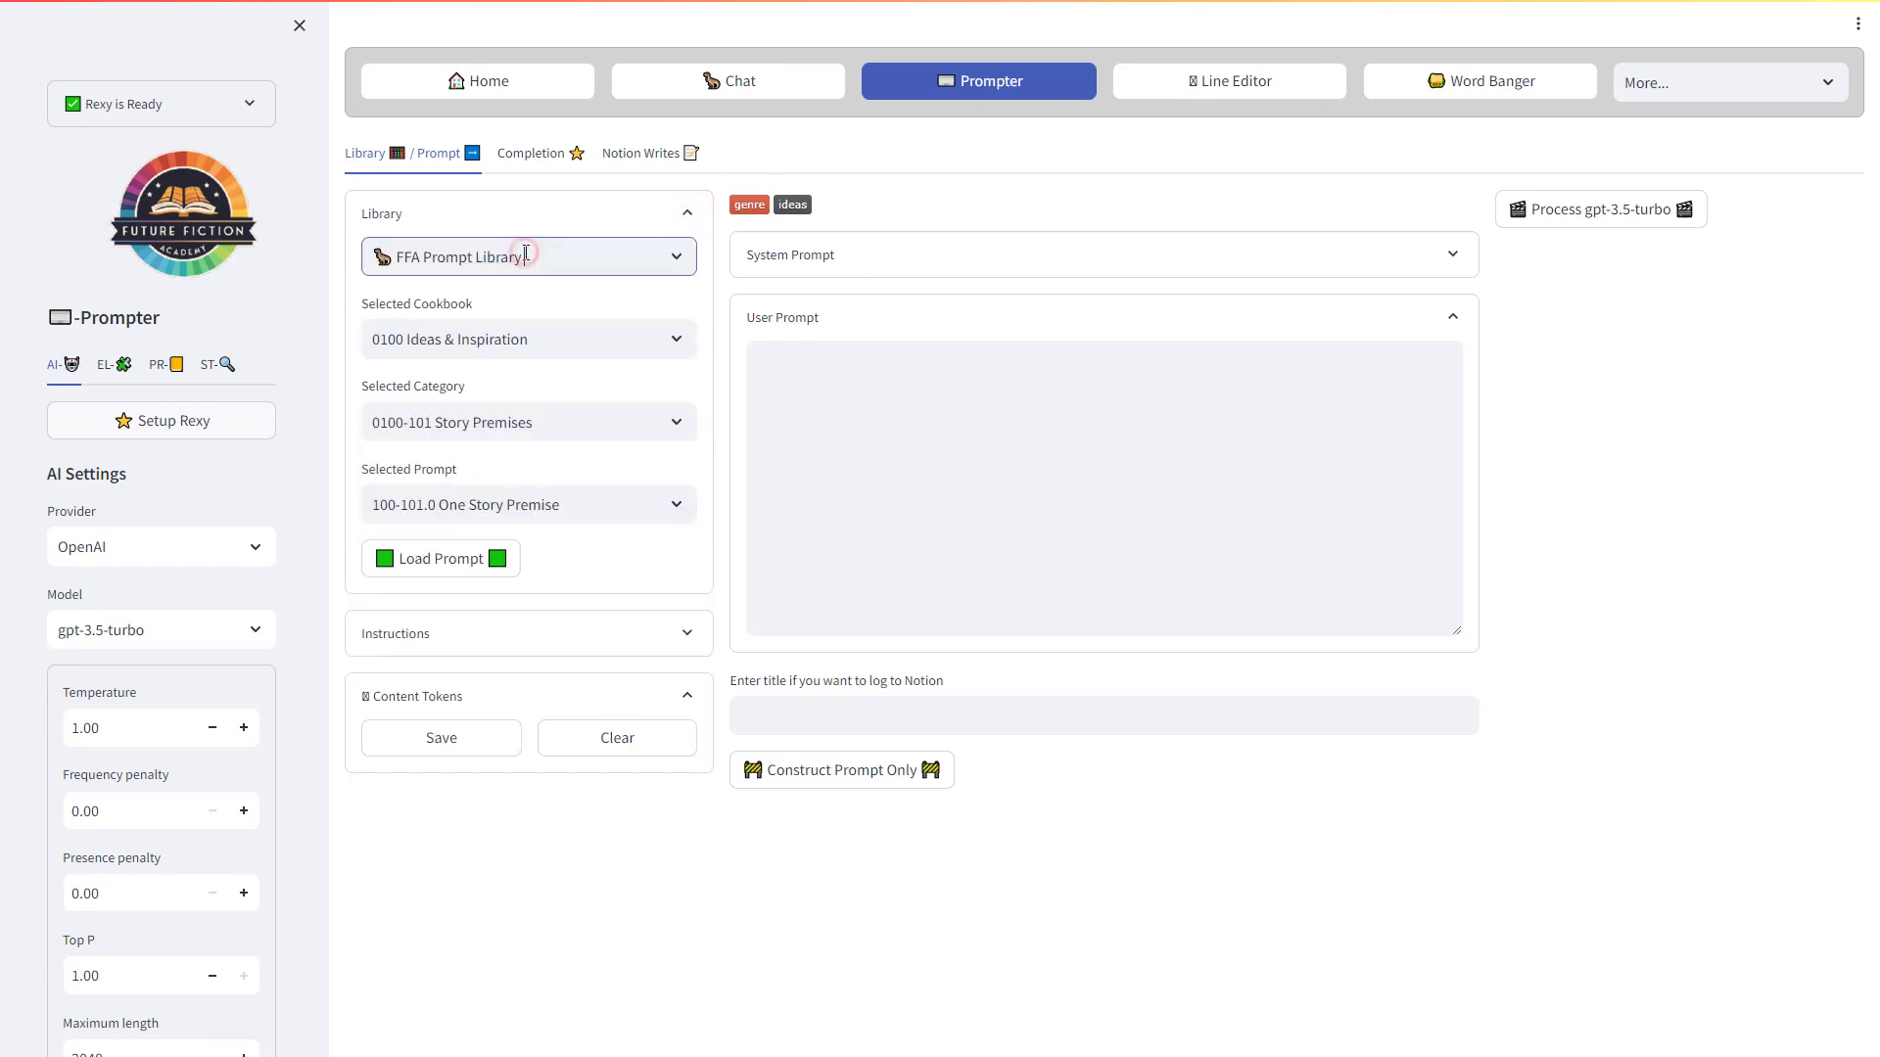
left_click(526, 255)
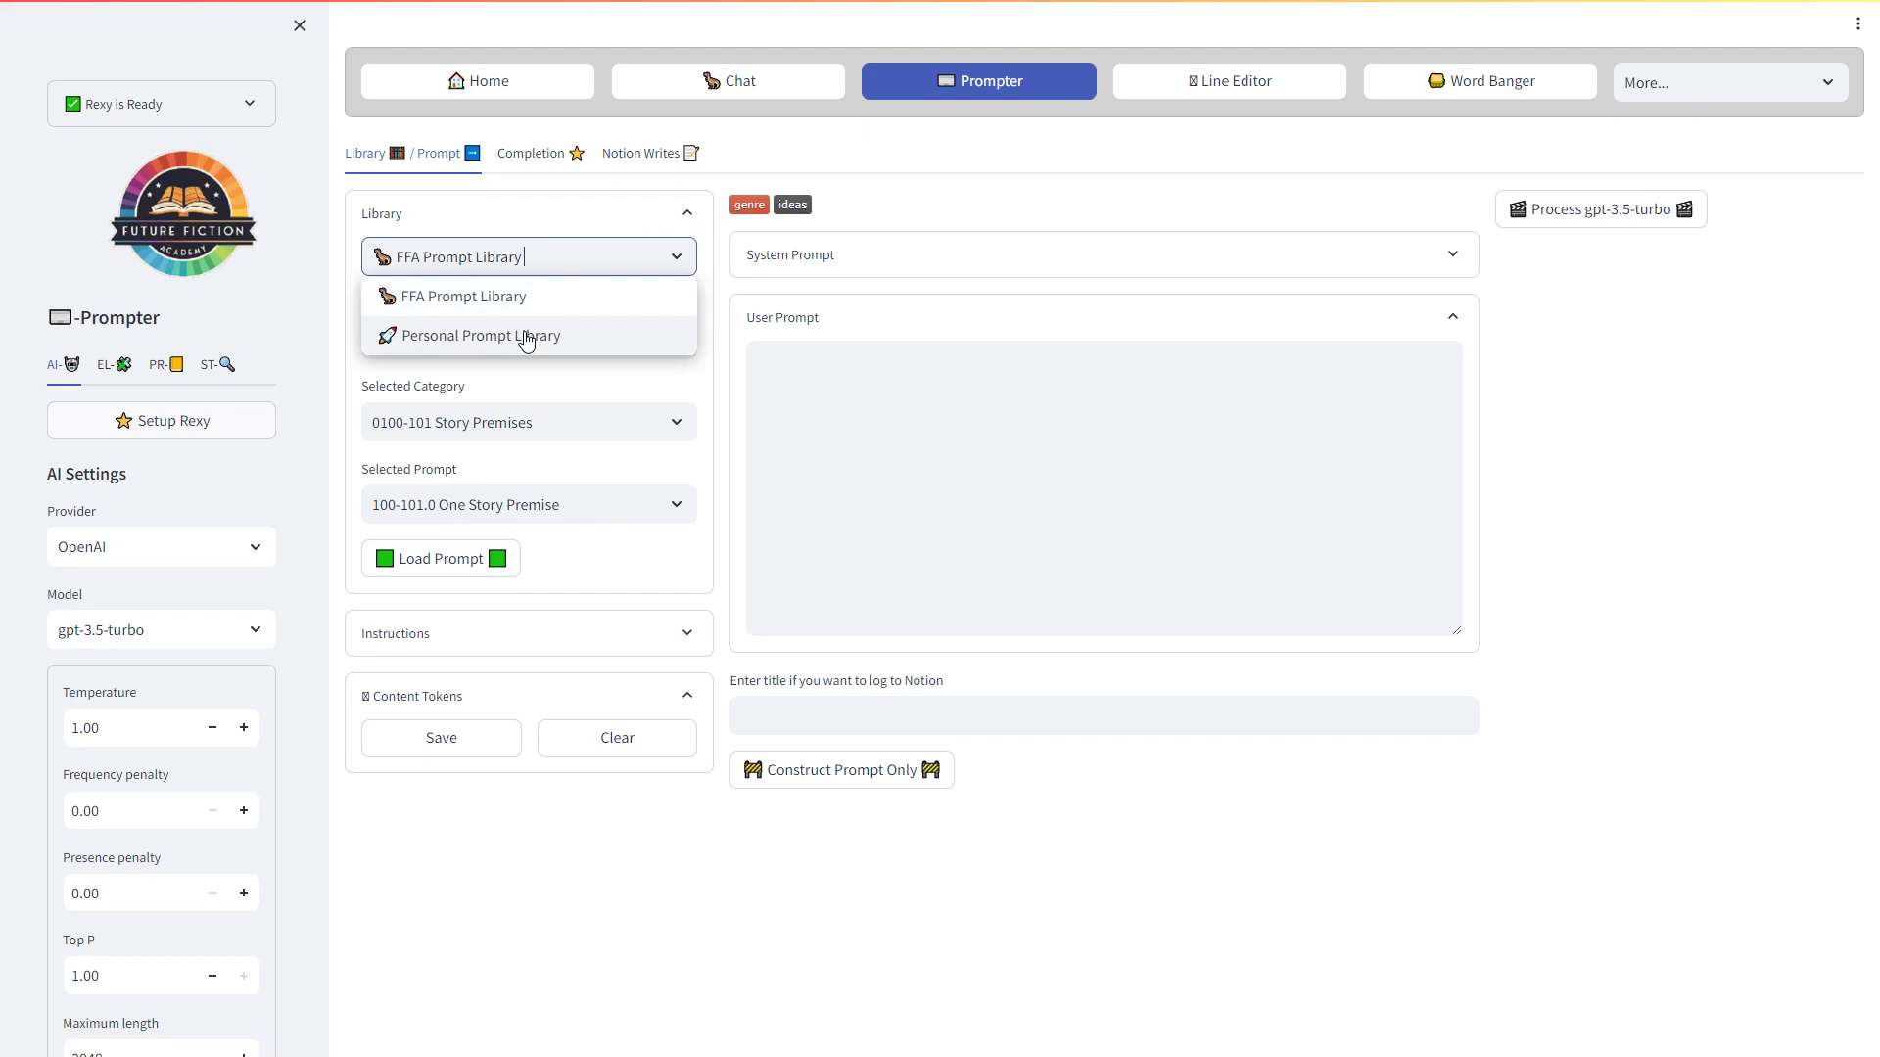
left_click(522, 296)
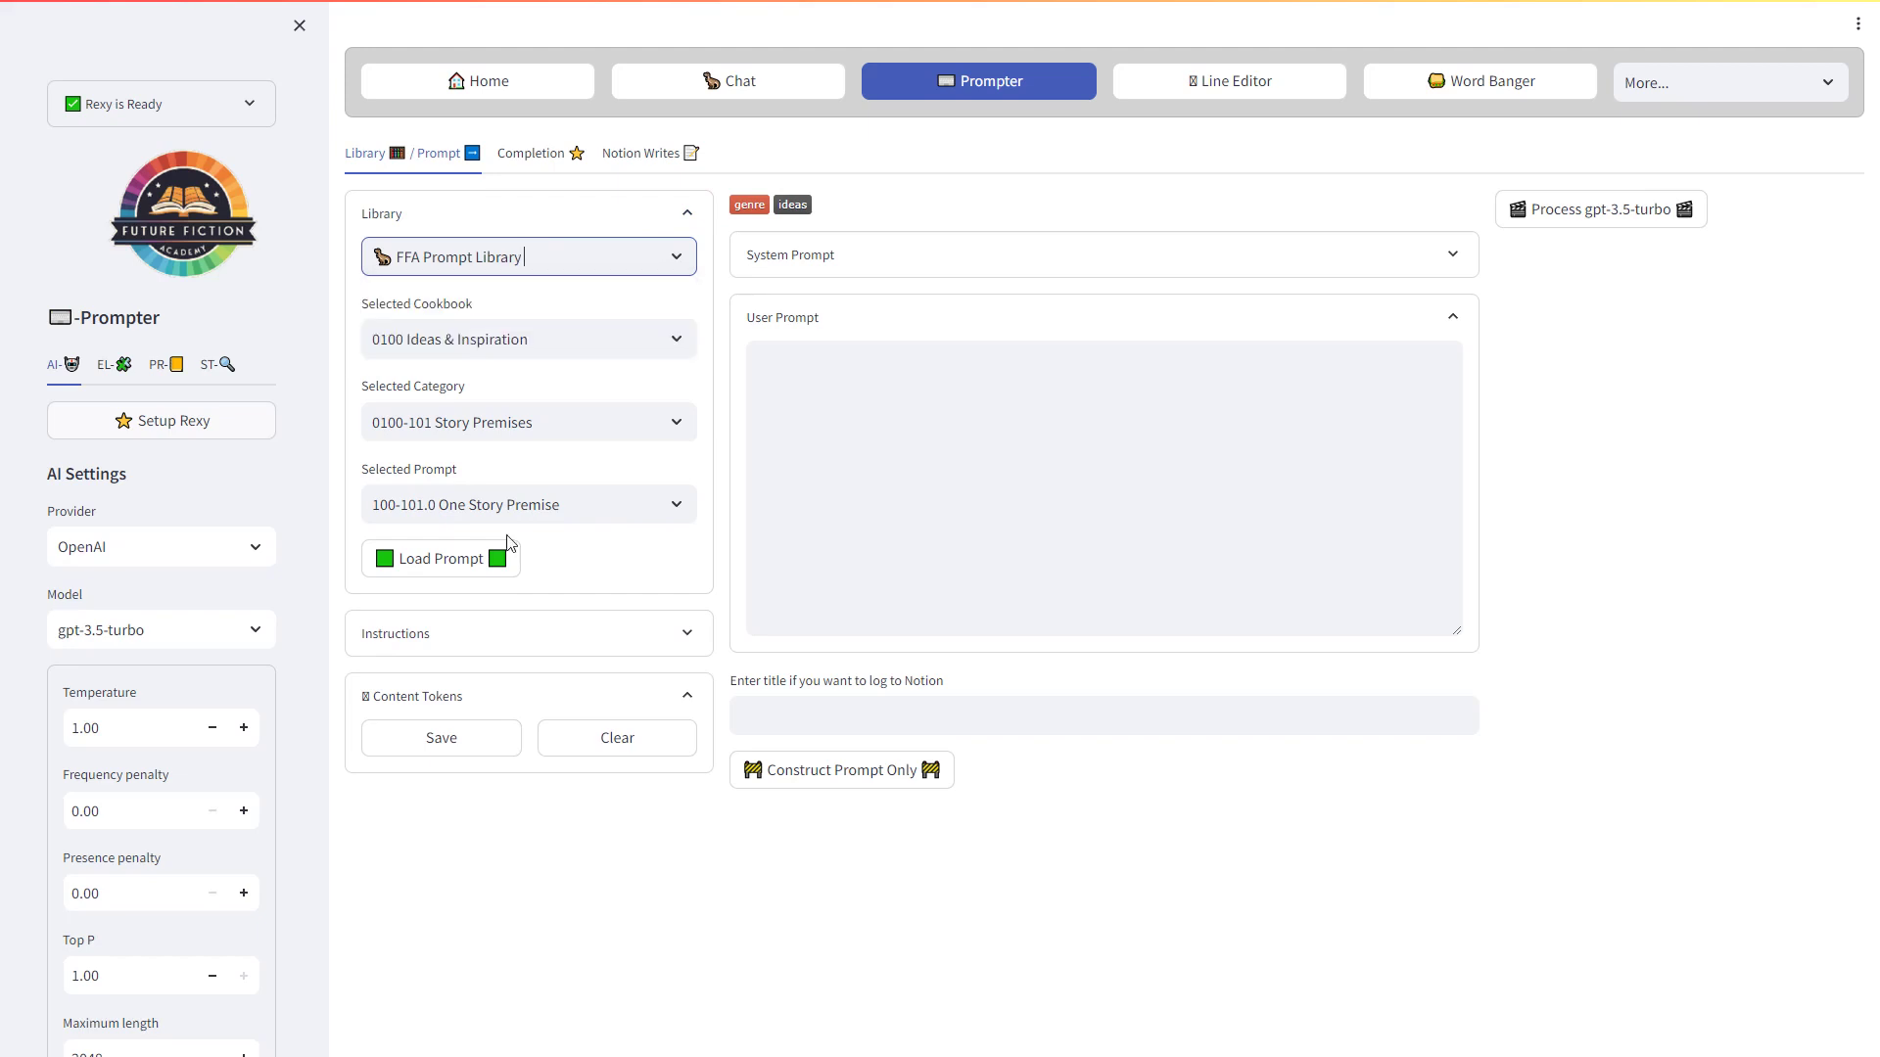
left_click(448, 560)
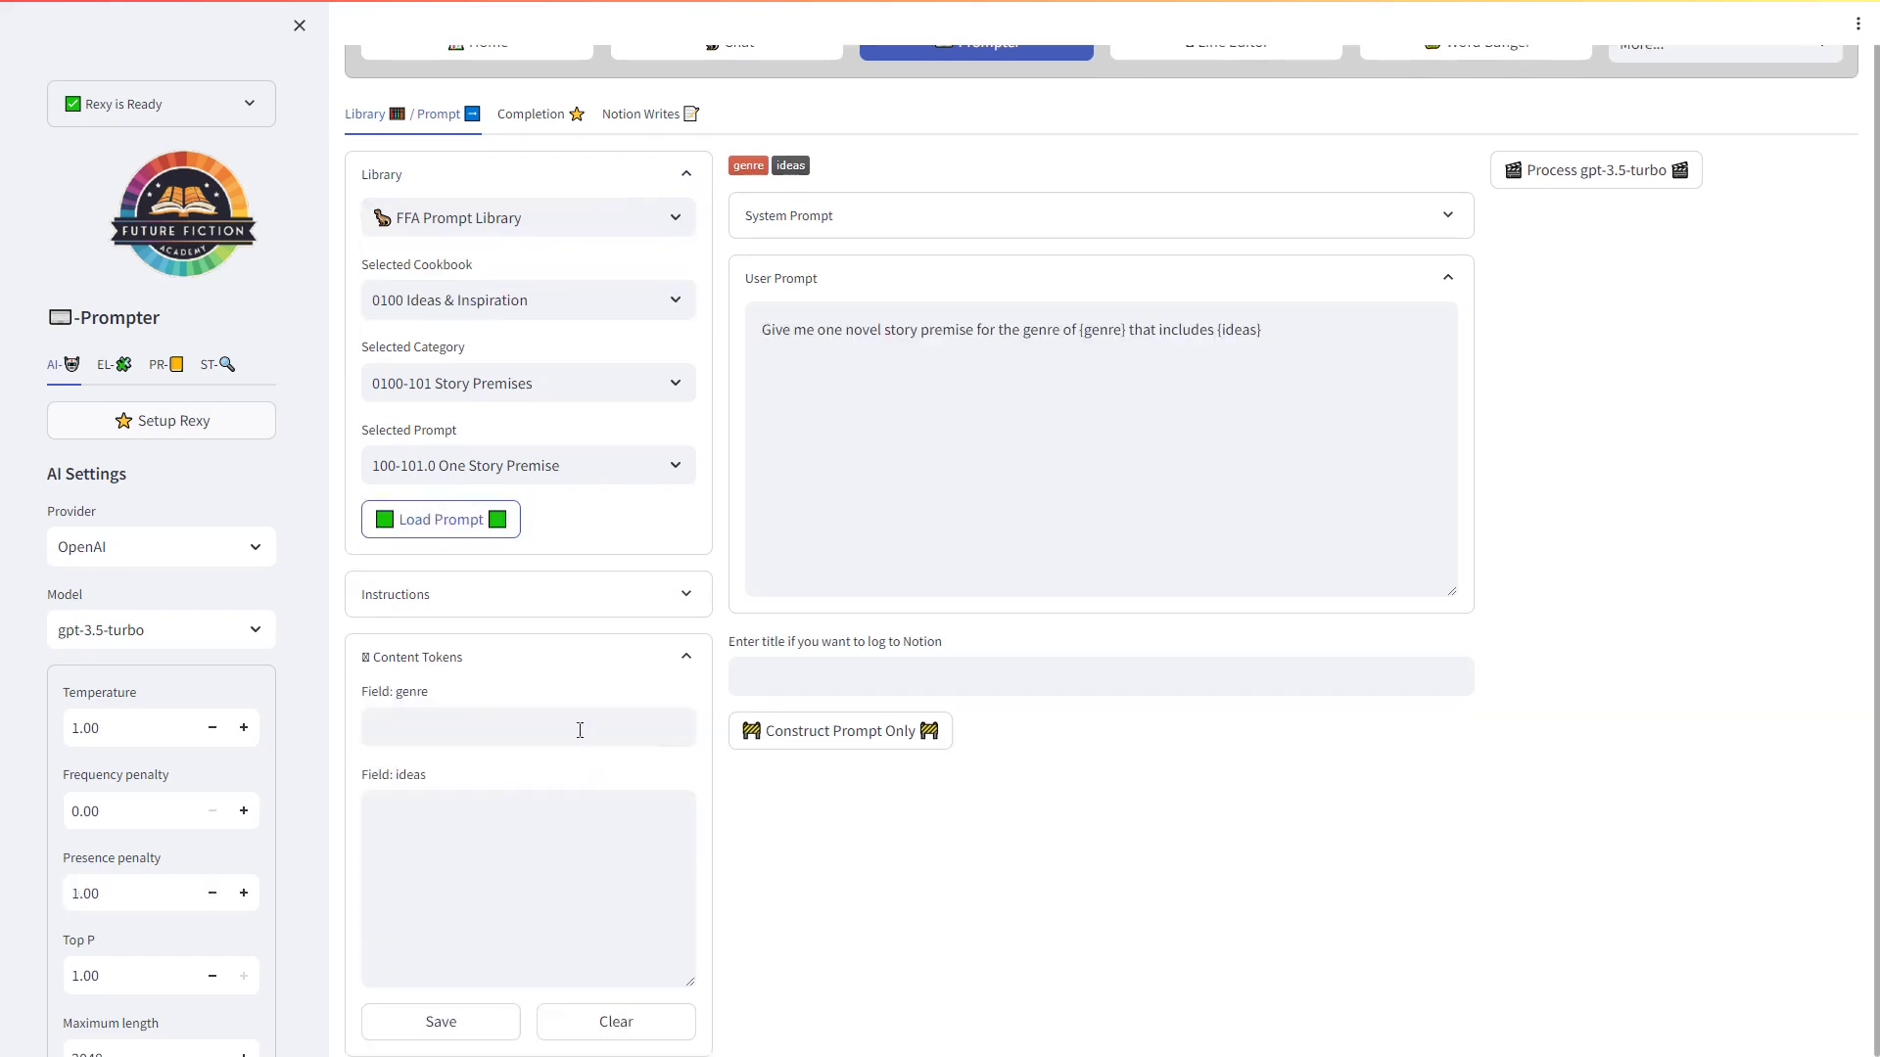
- Save the content tokens genre "amish space opera" and ideas "spaceship barns and laser pitchforks", and process the prompt with gpt-3.5-turbo
left_click(579, 730)
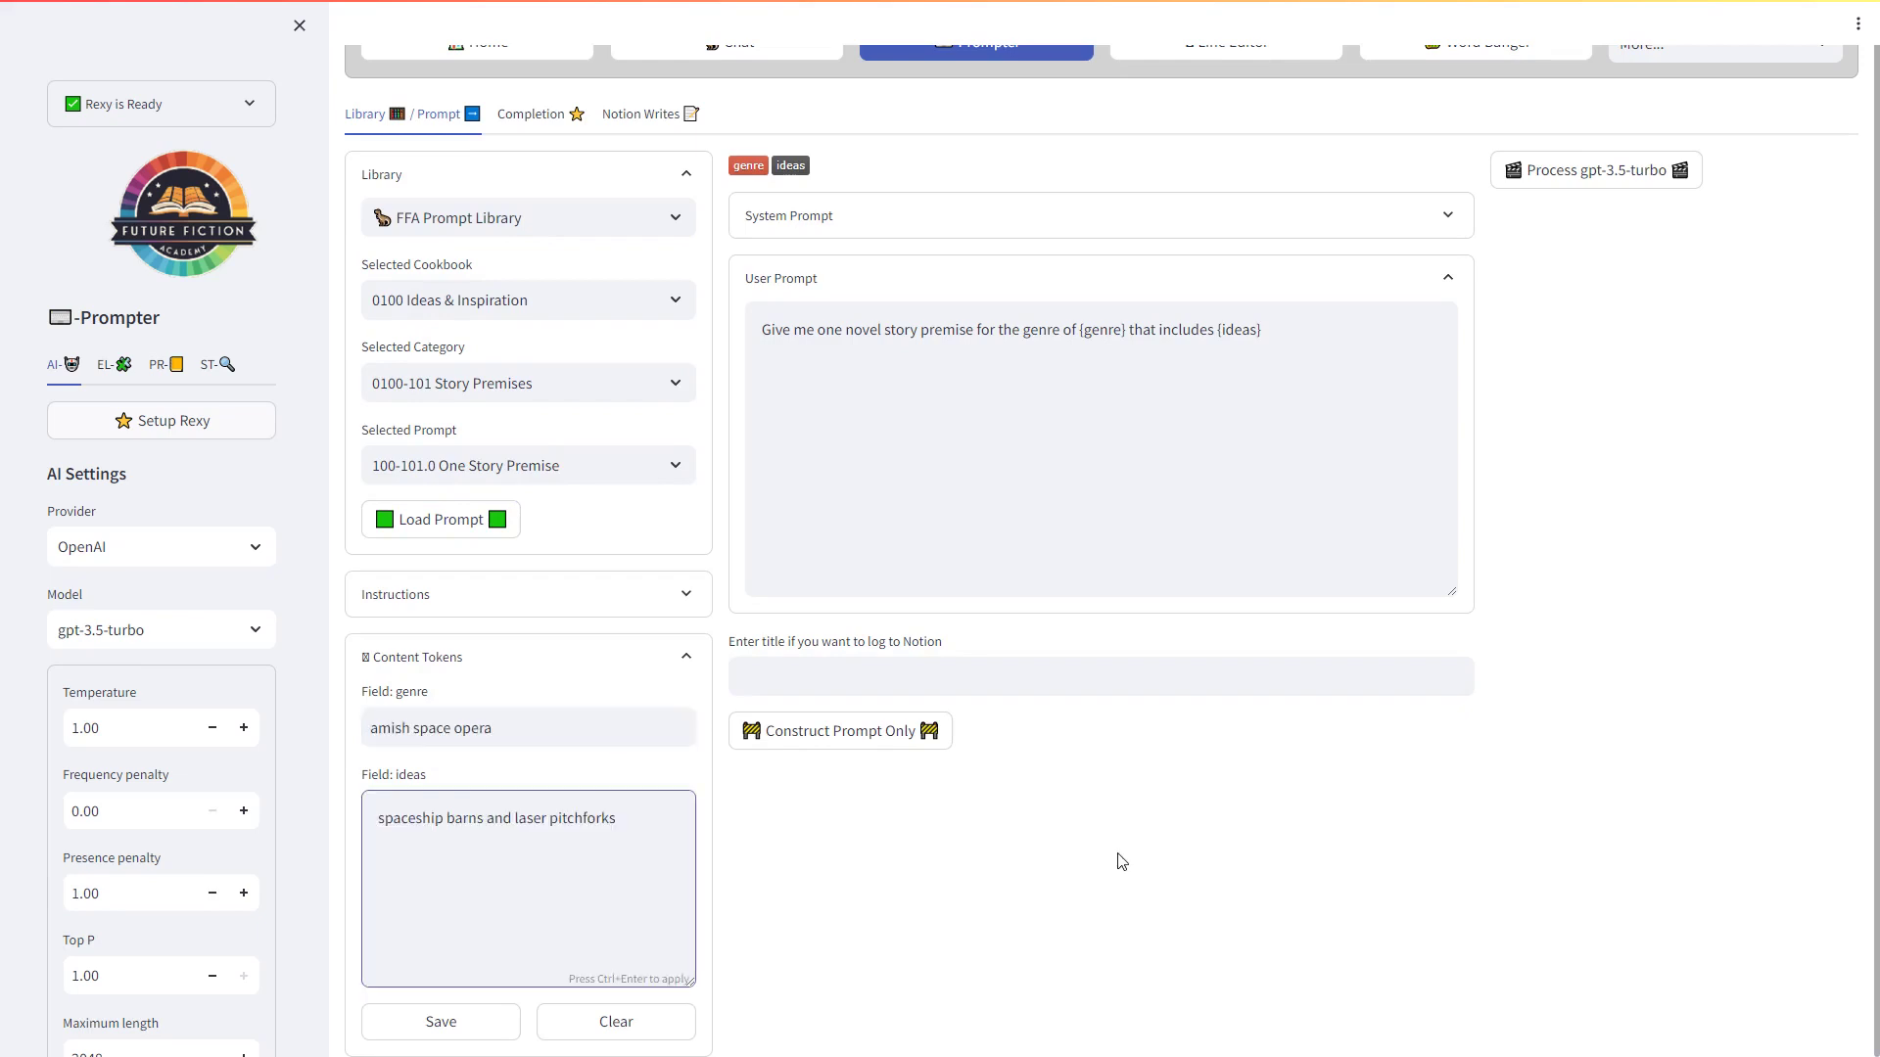
left_click(1070, 873)
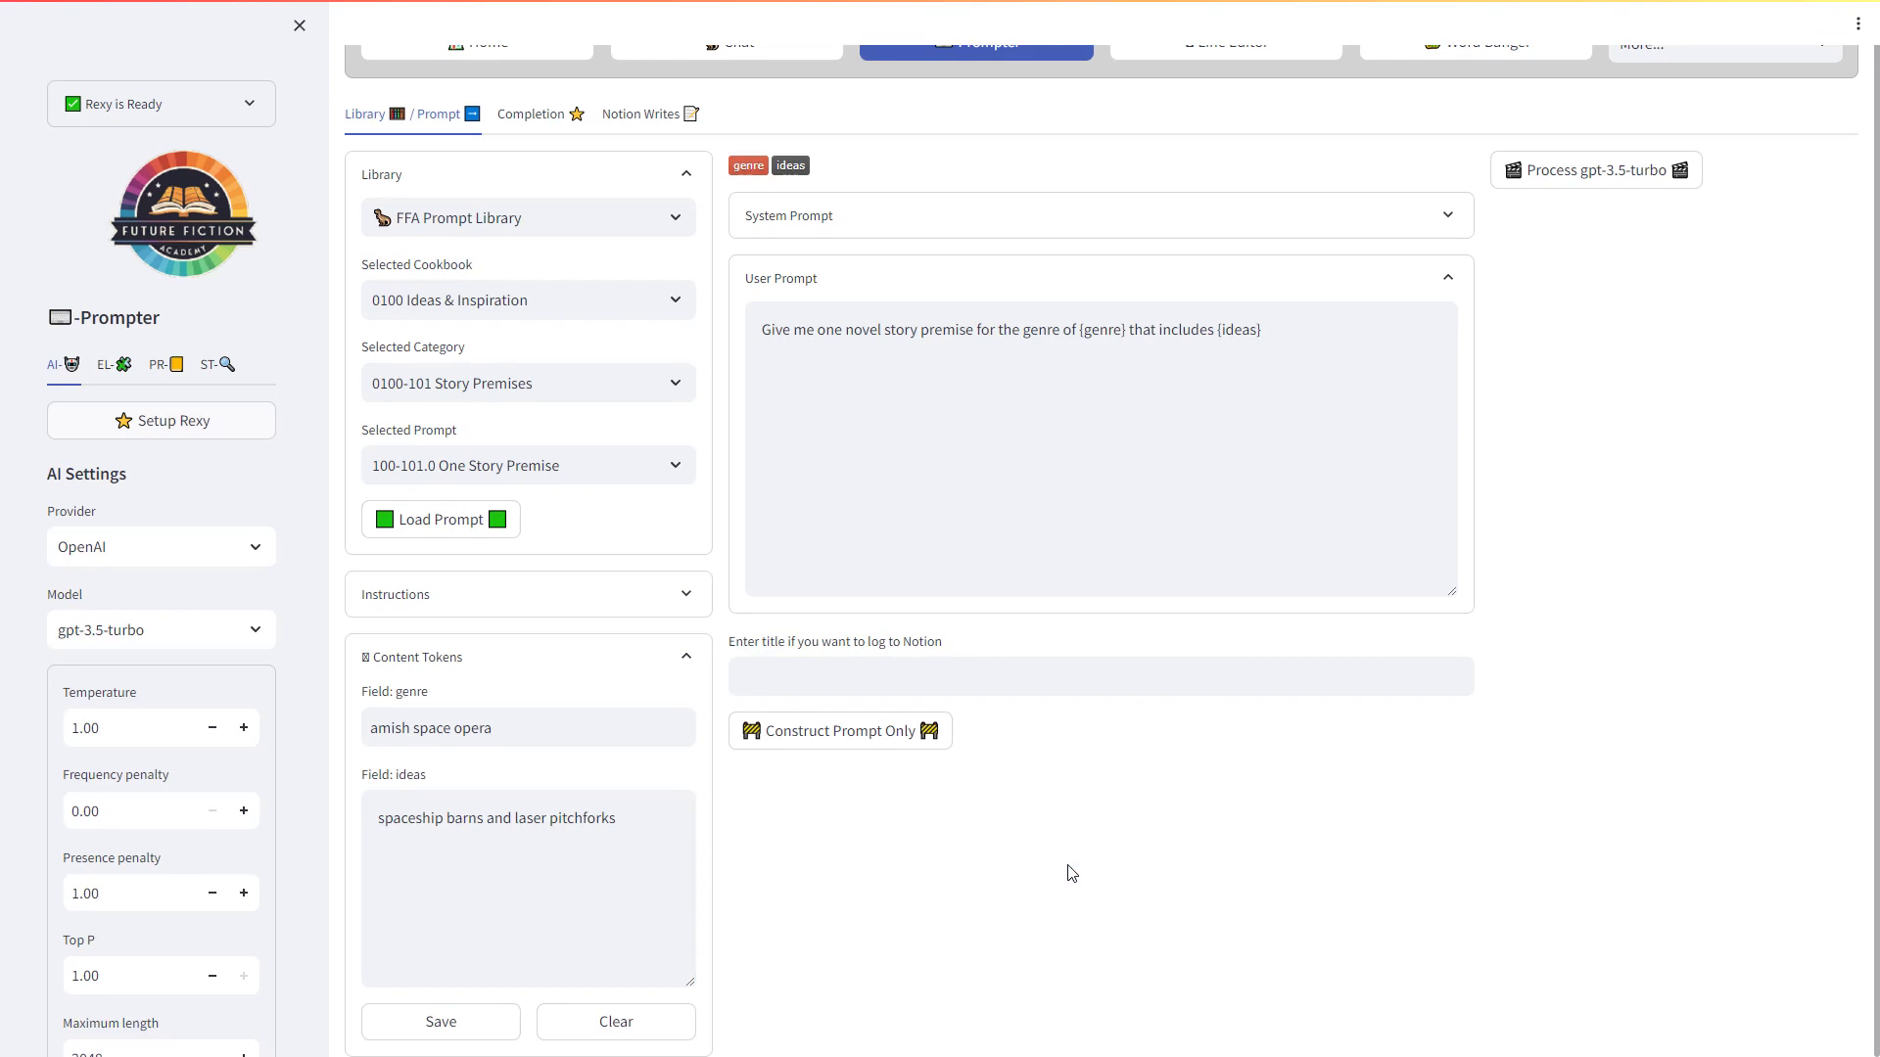
left_click(461, 1018)
left_click(1630, 182)
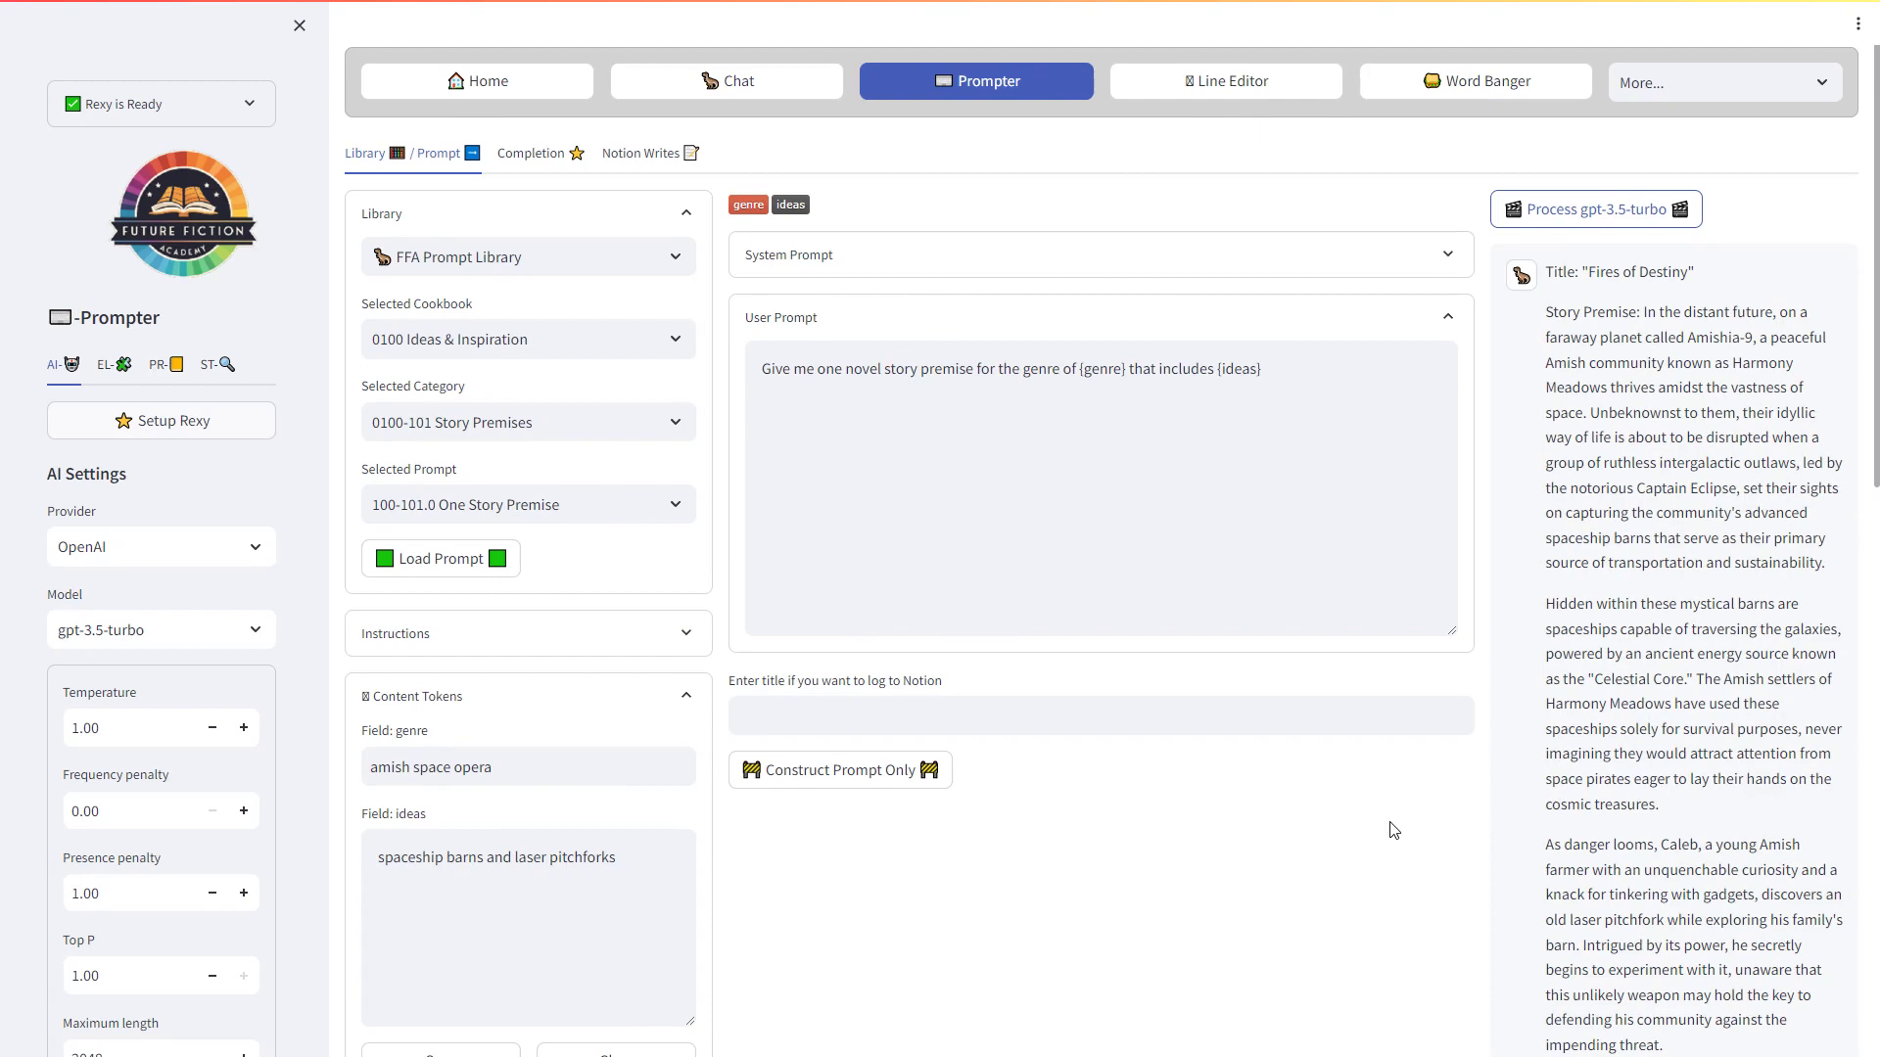
- Add line numbers to the story in the Line Editor and process the instruction "Look at line [6] and expand that to 3 paragraphs"
left_click(1232, 84)
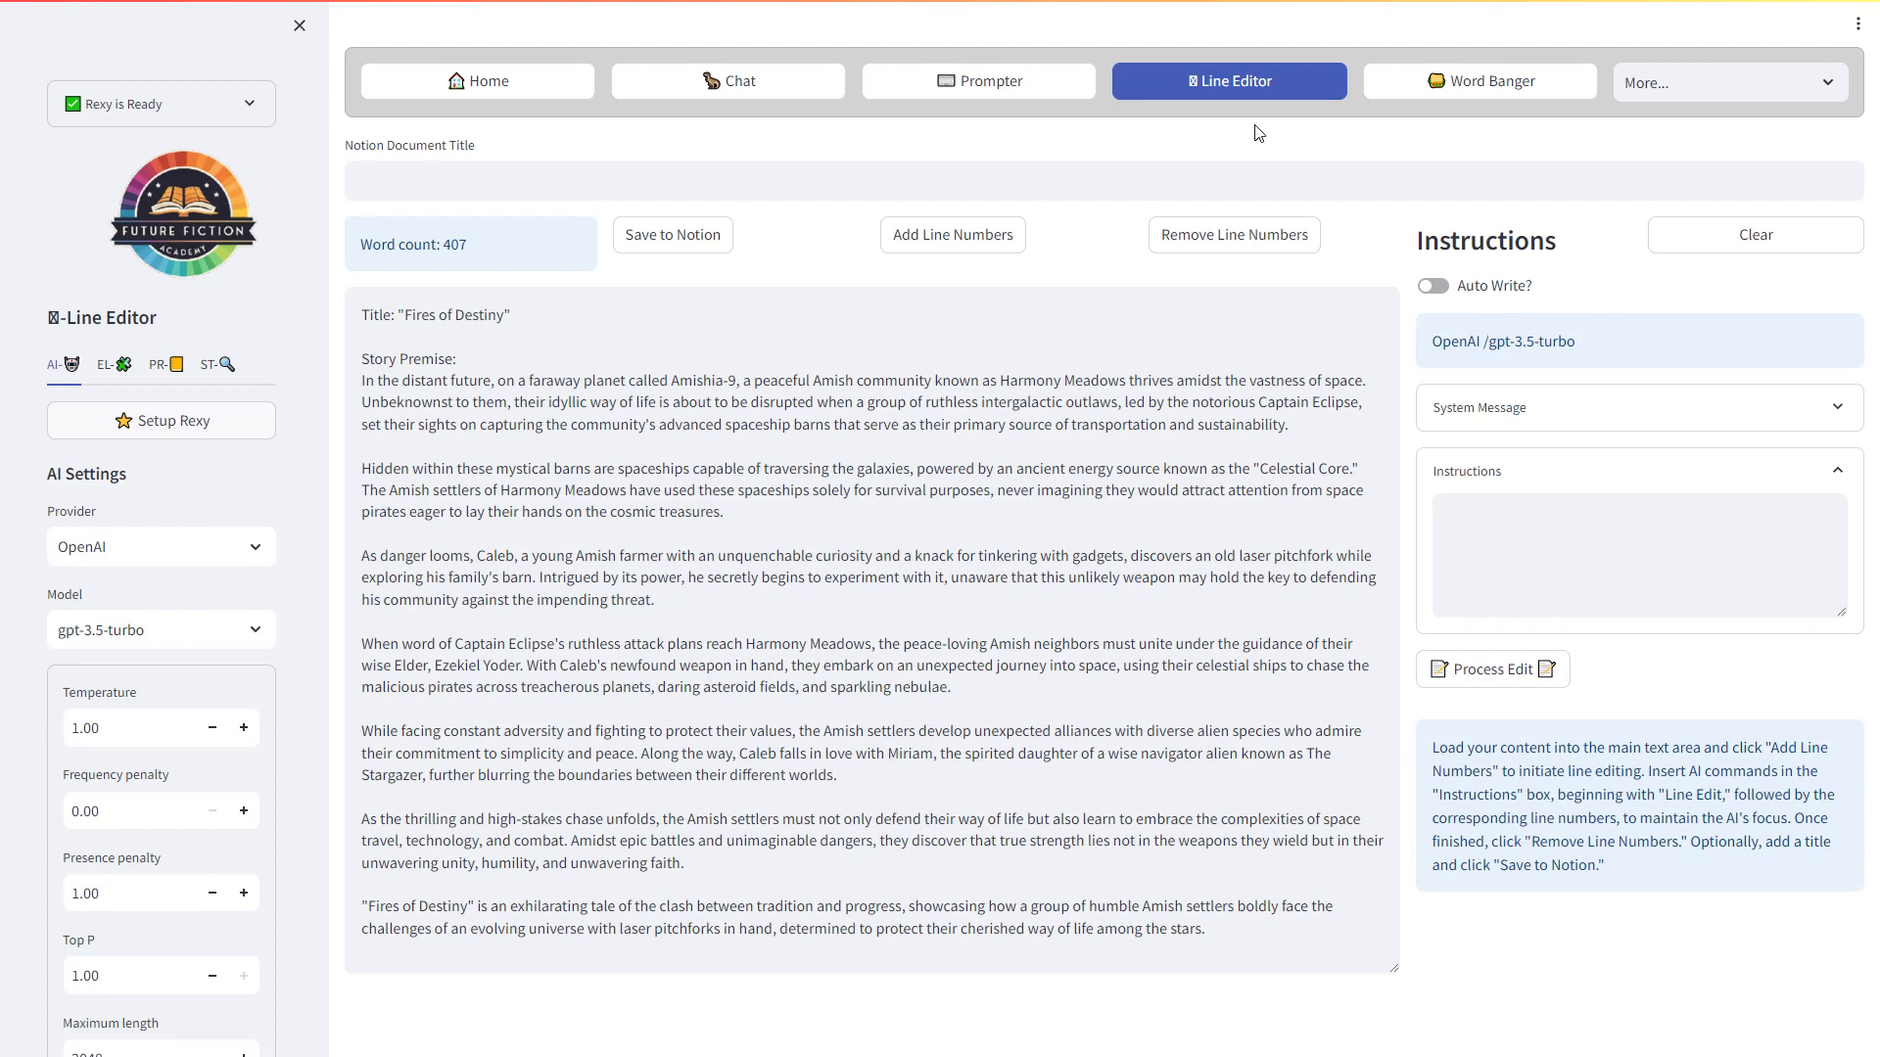
left_click(963, 248)
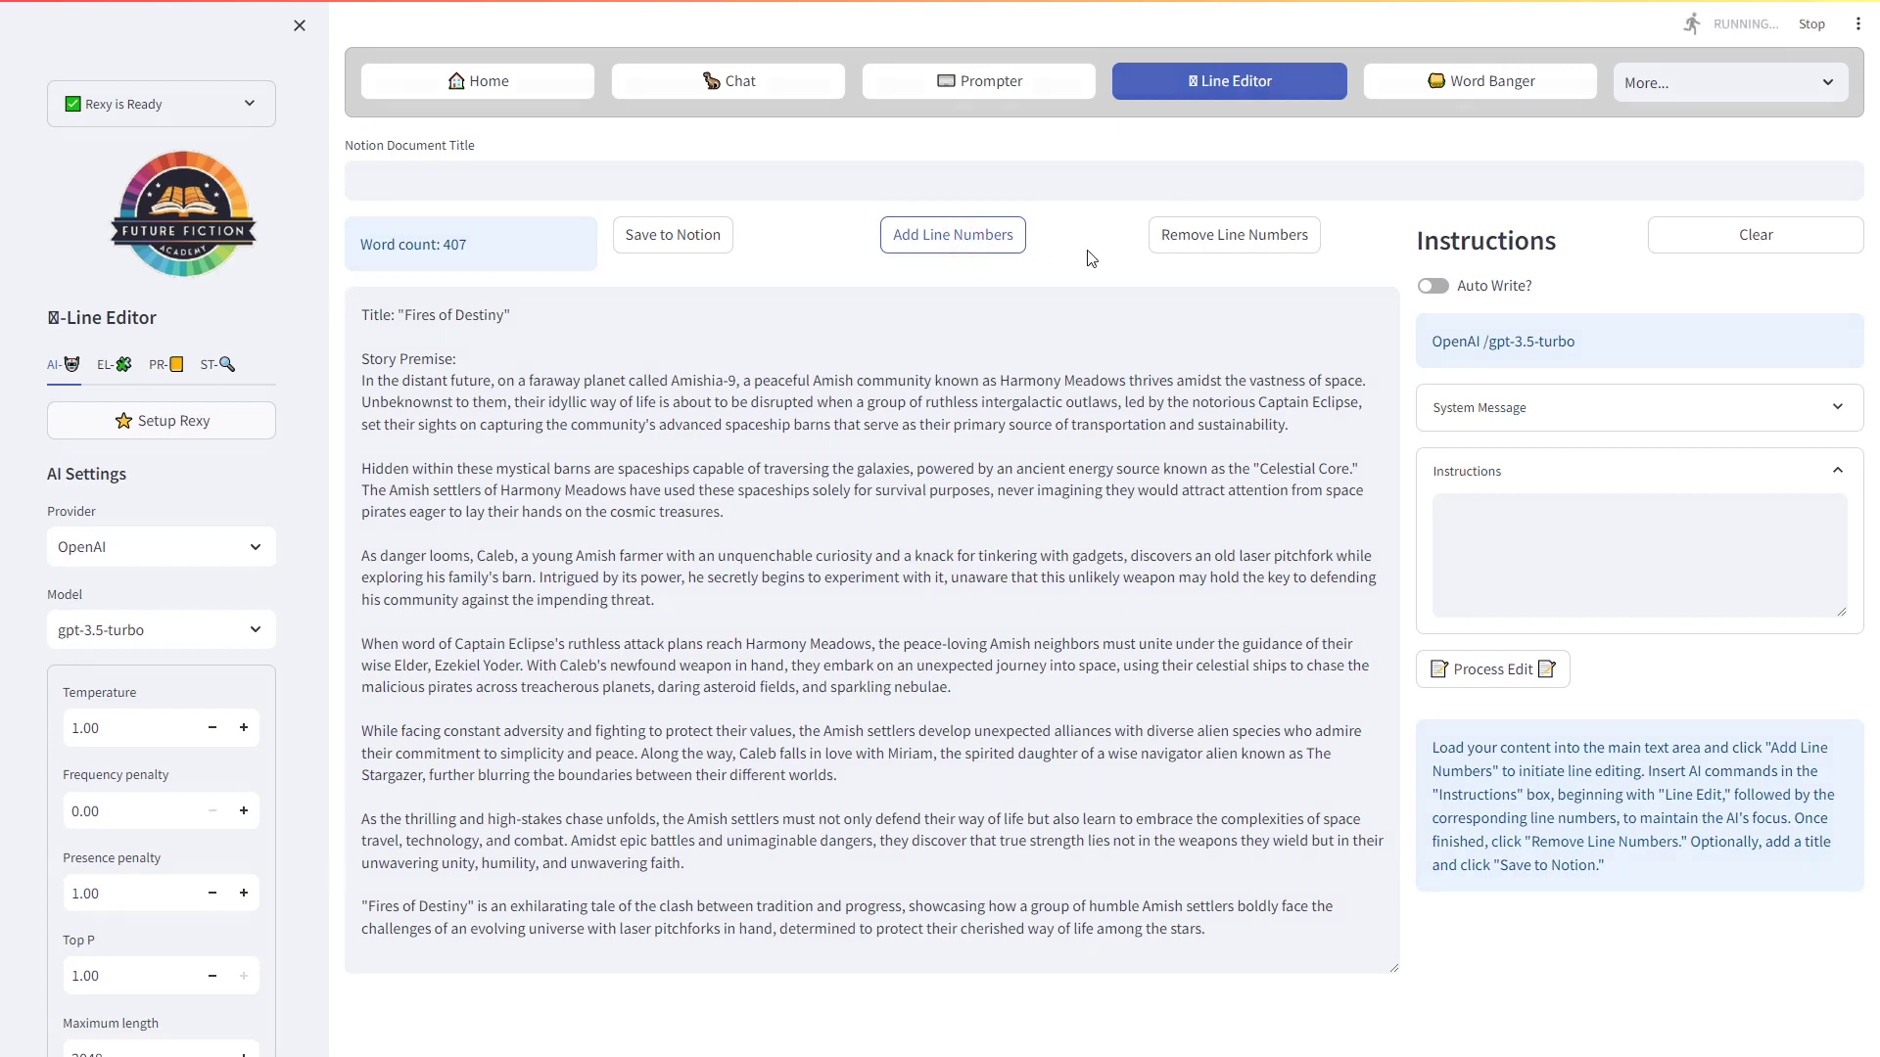
left_click(1525, 526)
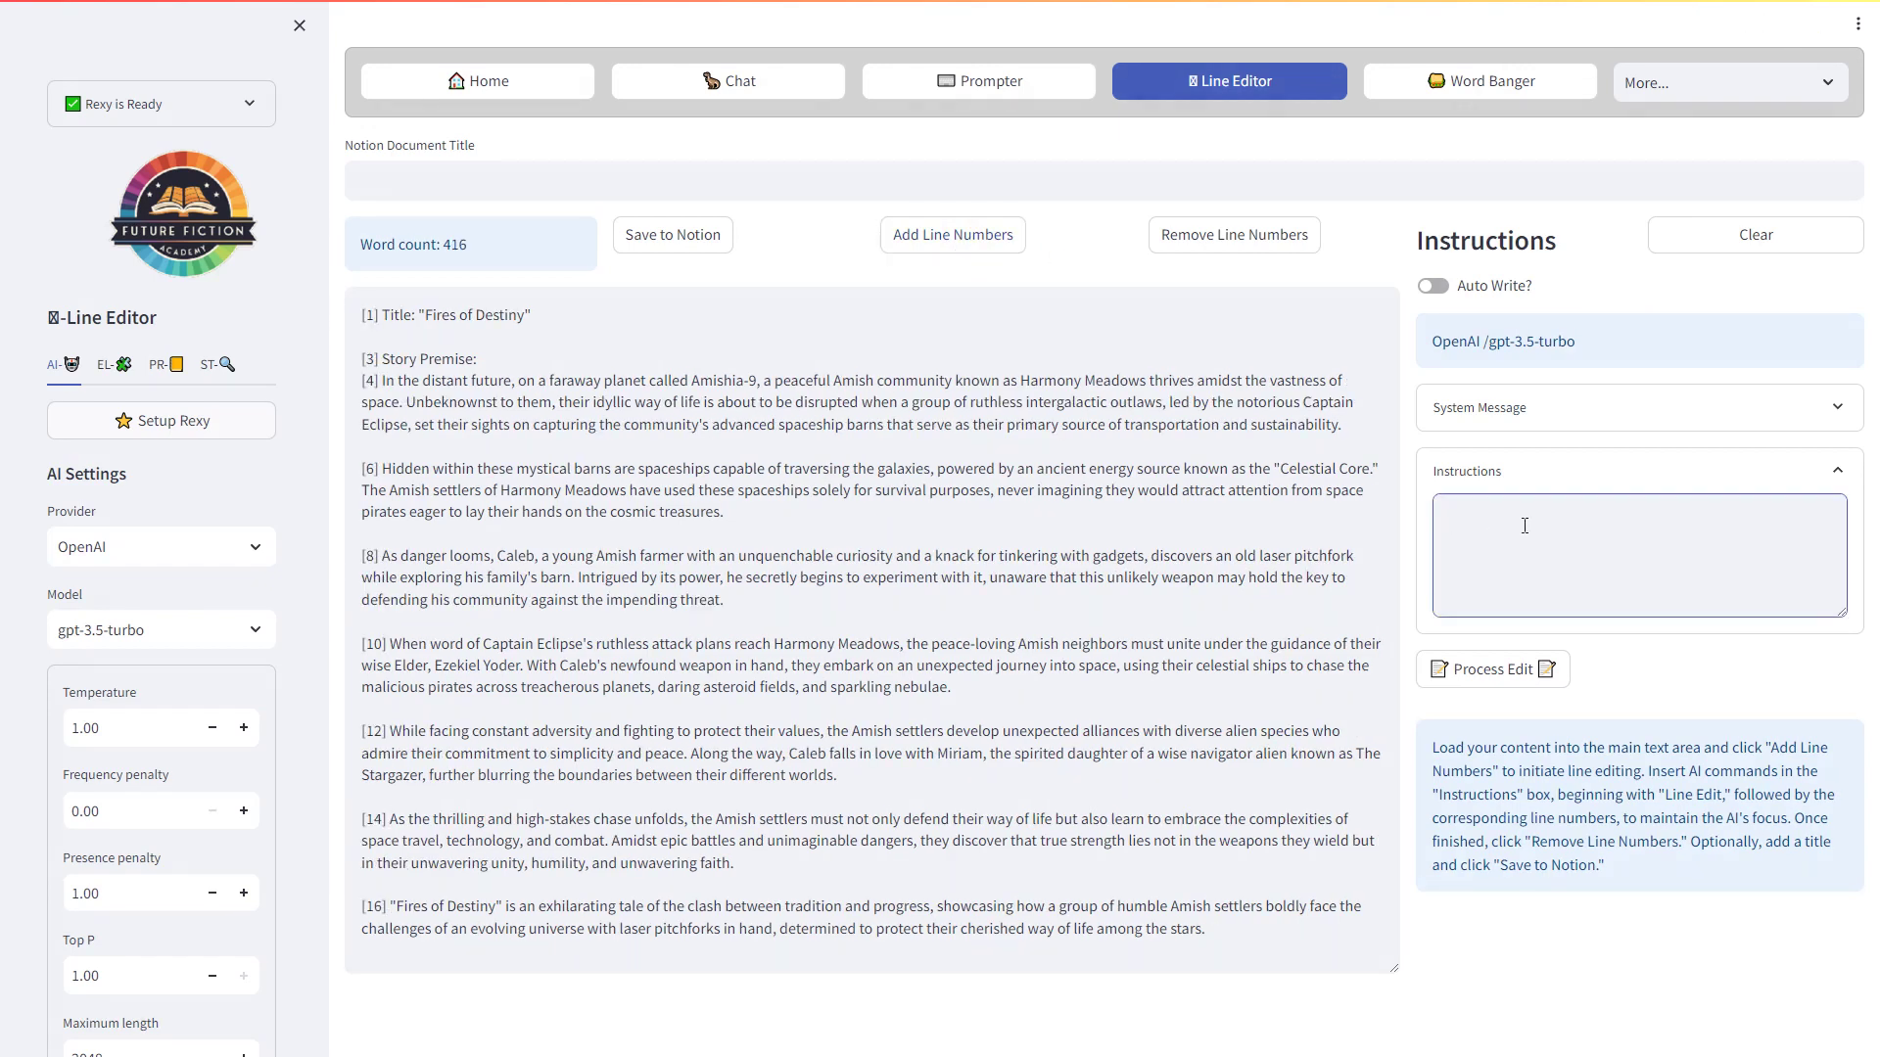
type("Look at line [6] and expand that to 3 paragraphs")
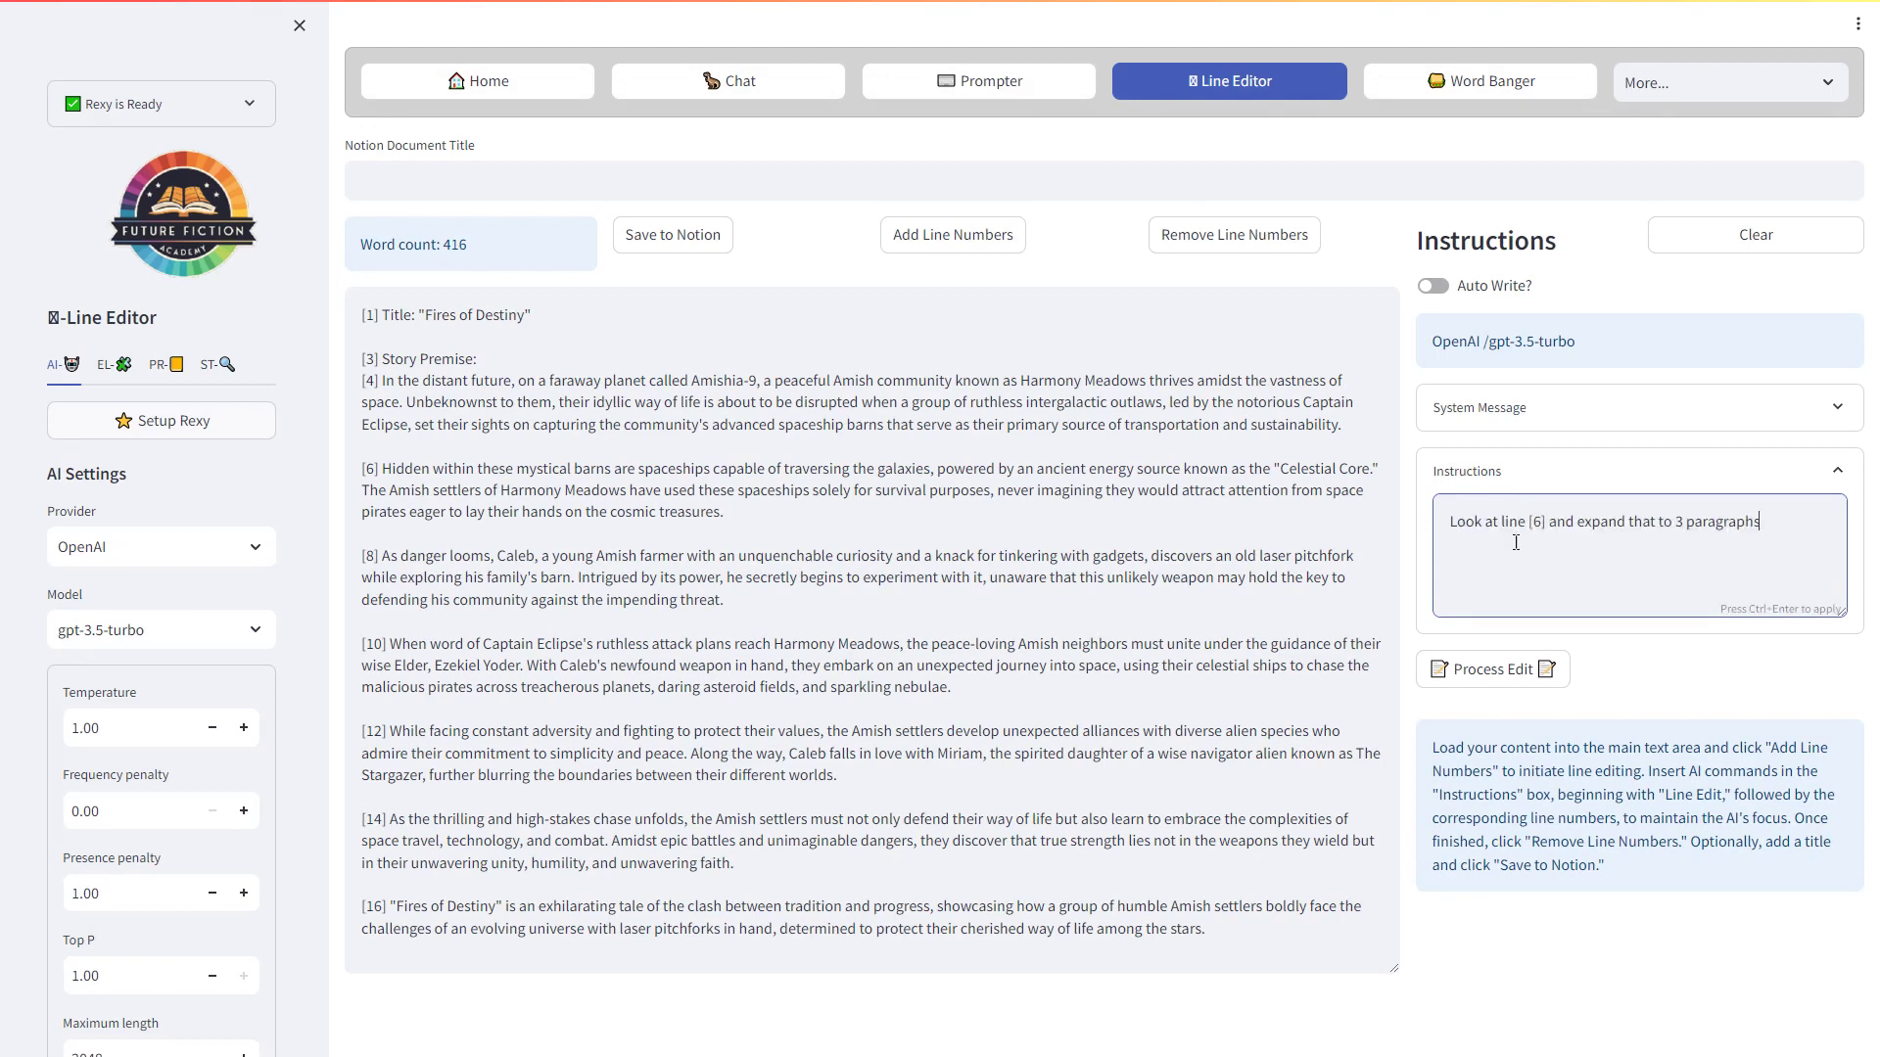
left_click(1498, 675)
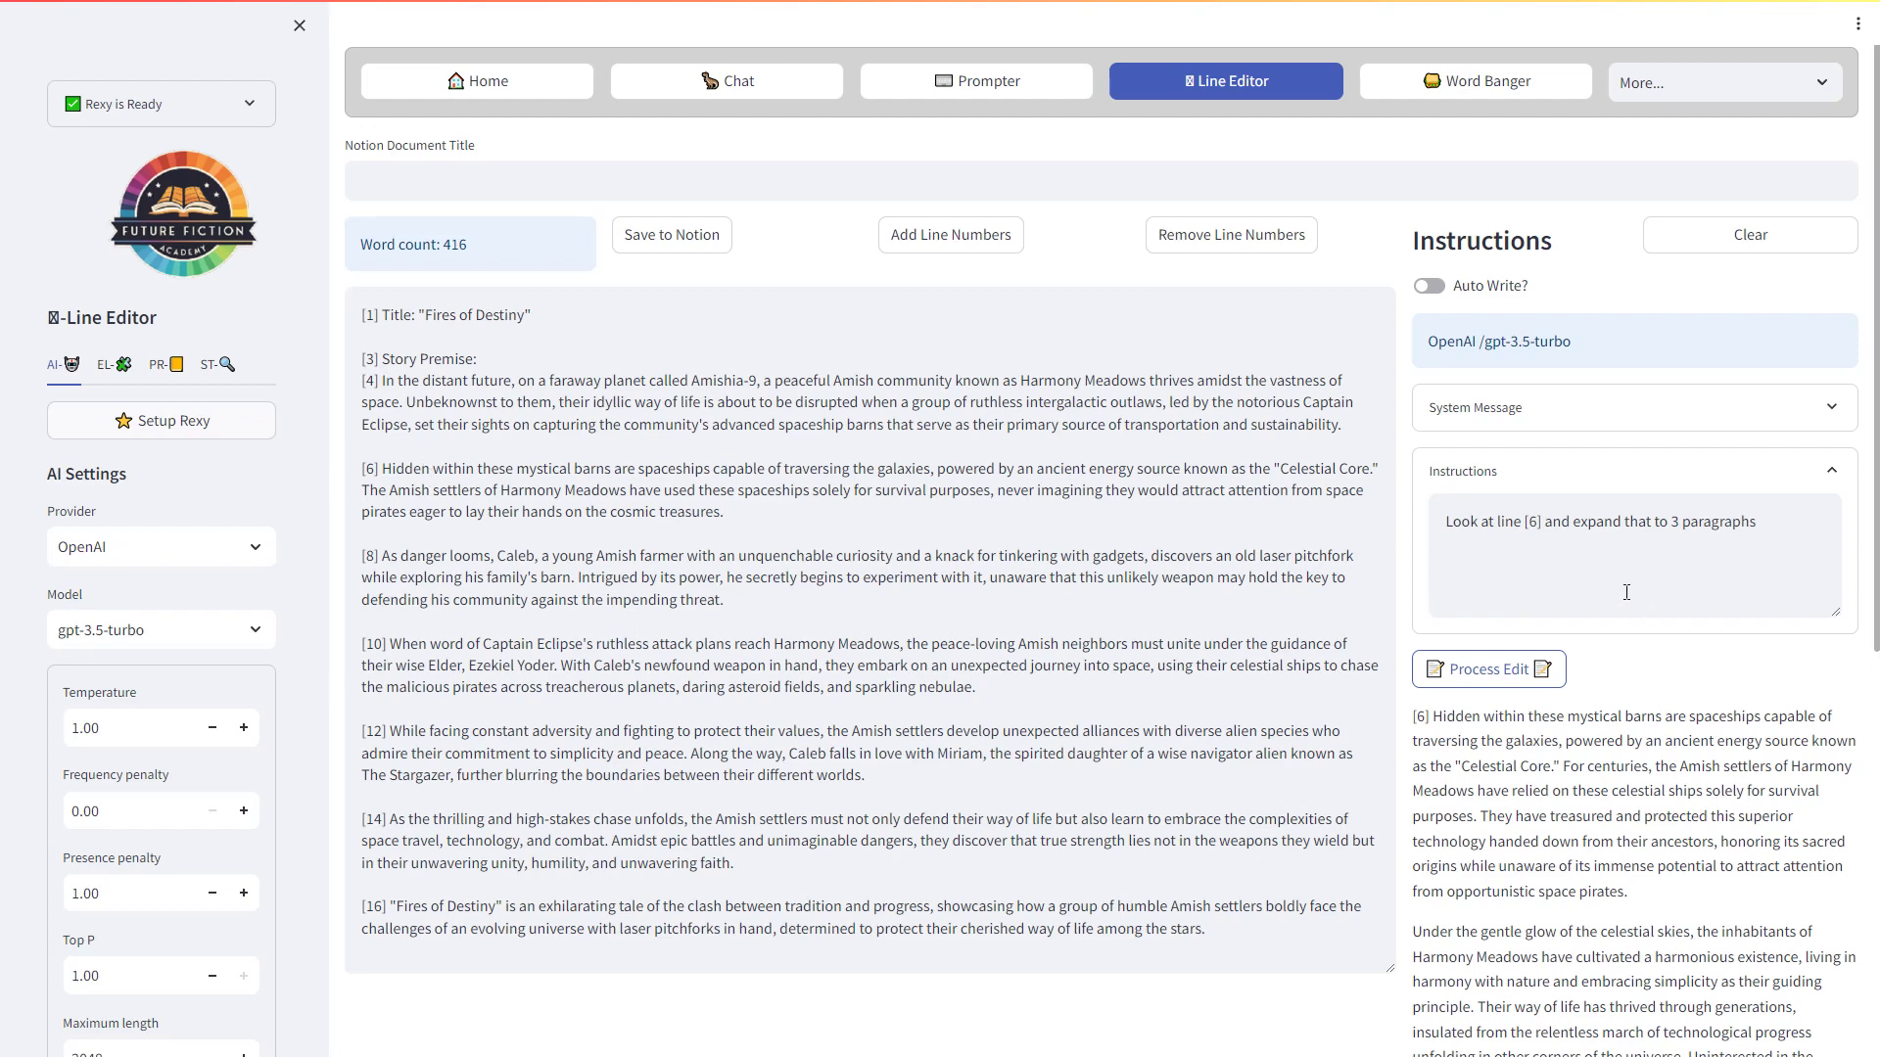
- Review the expanded paragraphs for line [6] and save the Line Editor text to Notion
scroll(1652, 658, "down", 7)
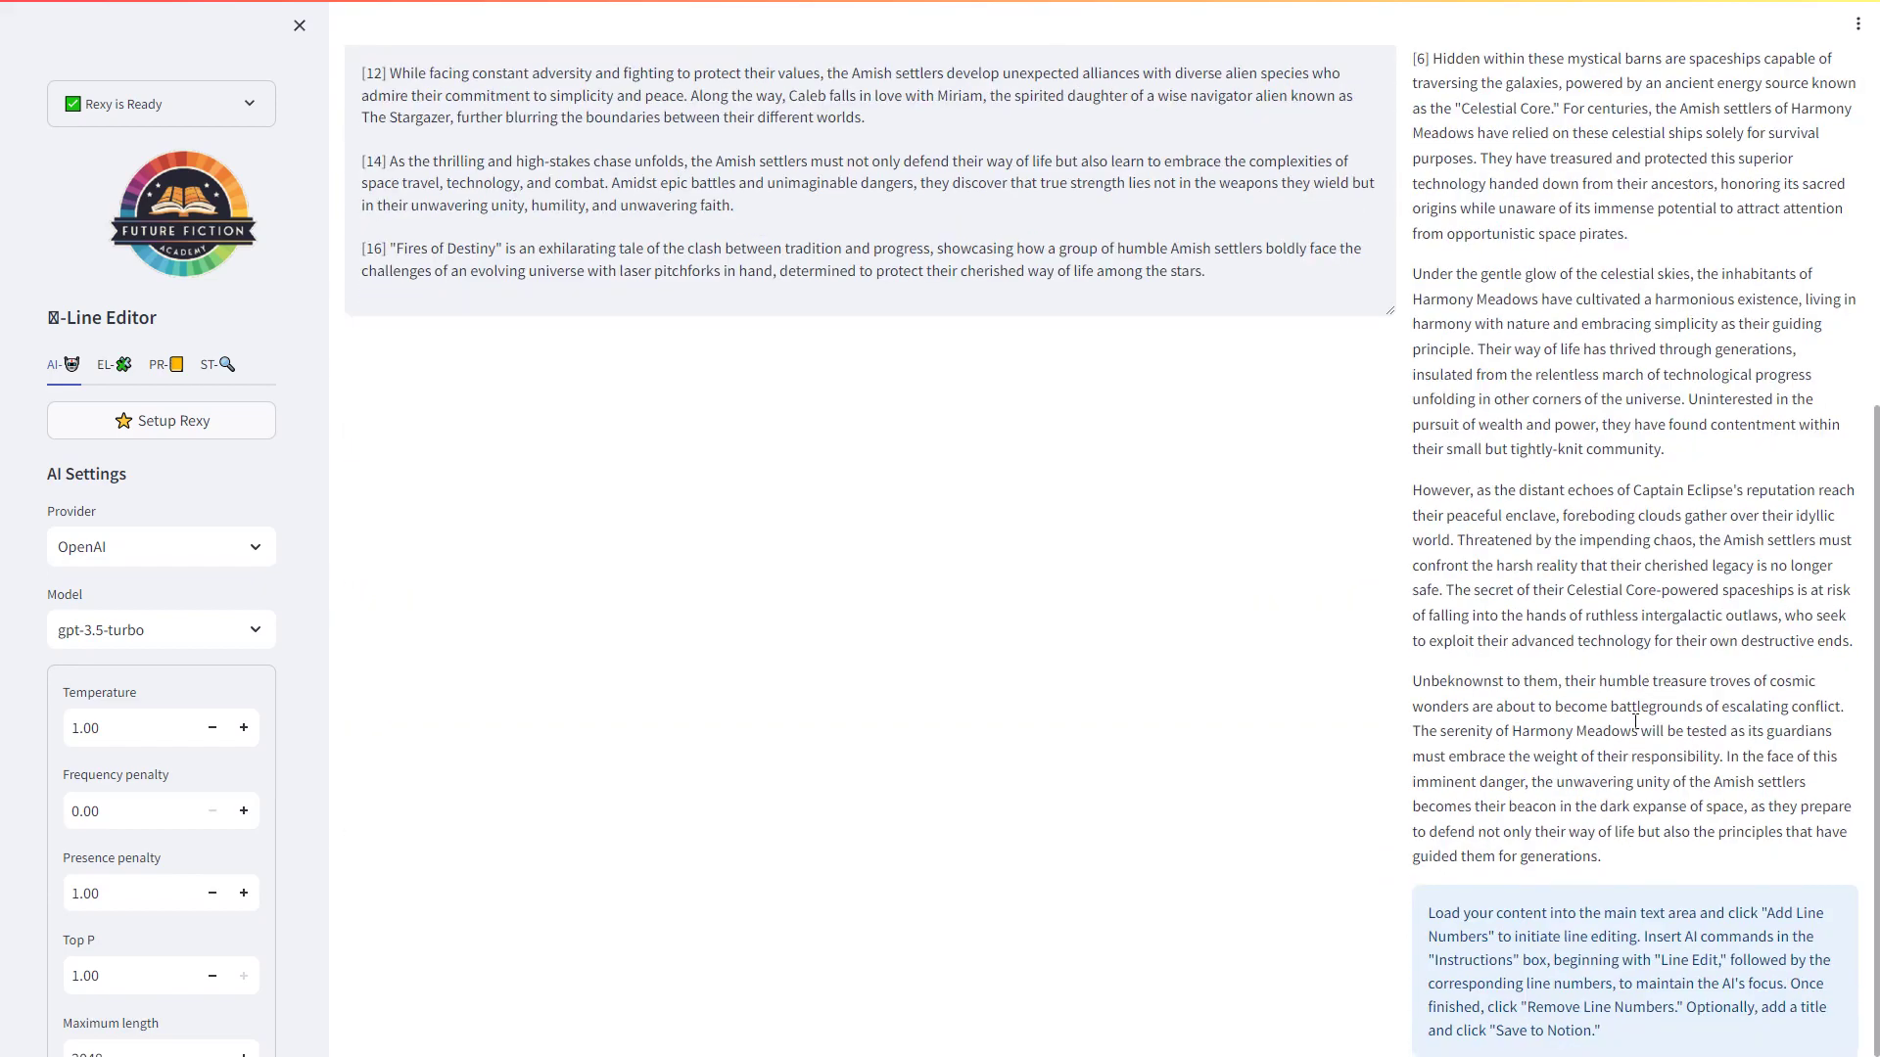
scroll(1643, 699, "up", 6)
scroll(1635, 721, "up", 1)
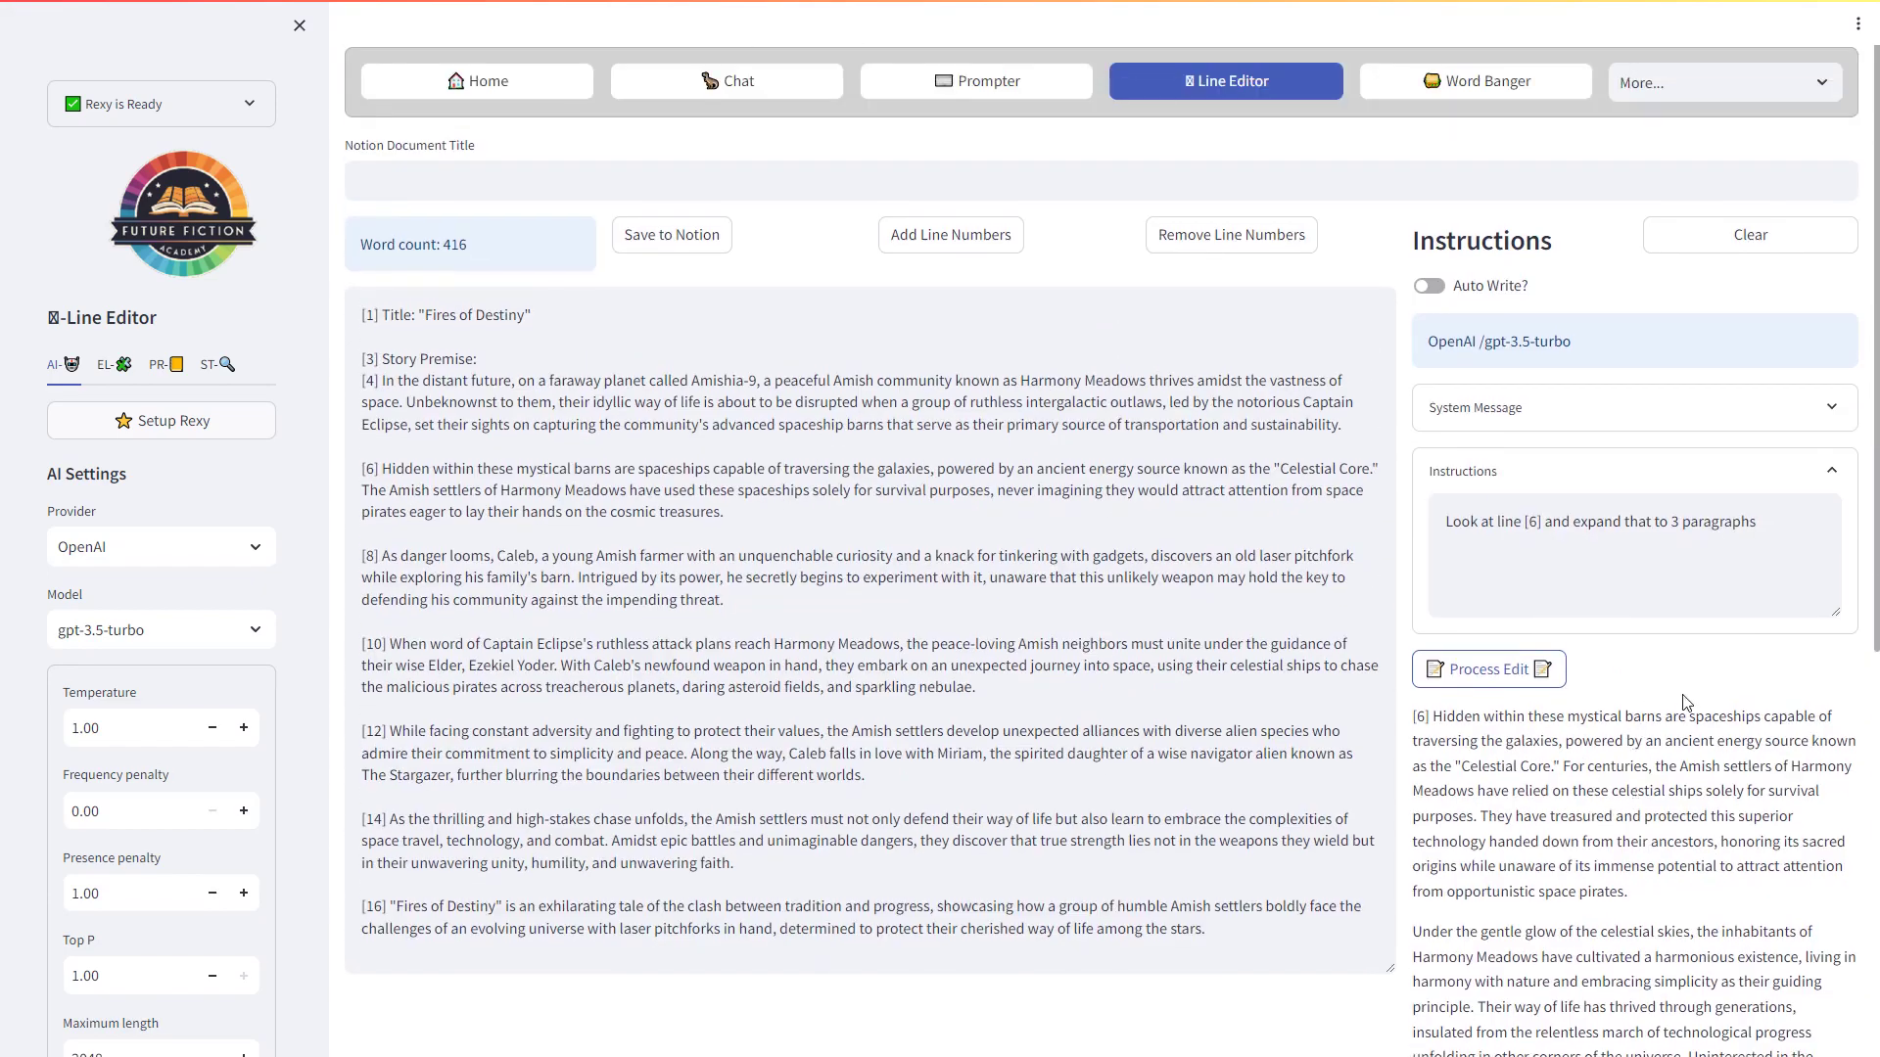
left_click(675, 237)
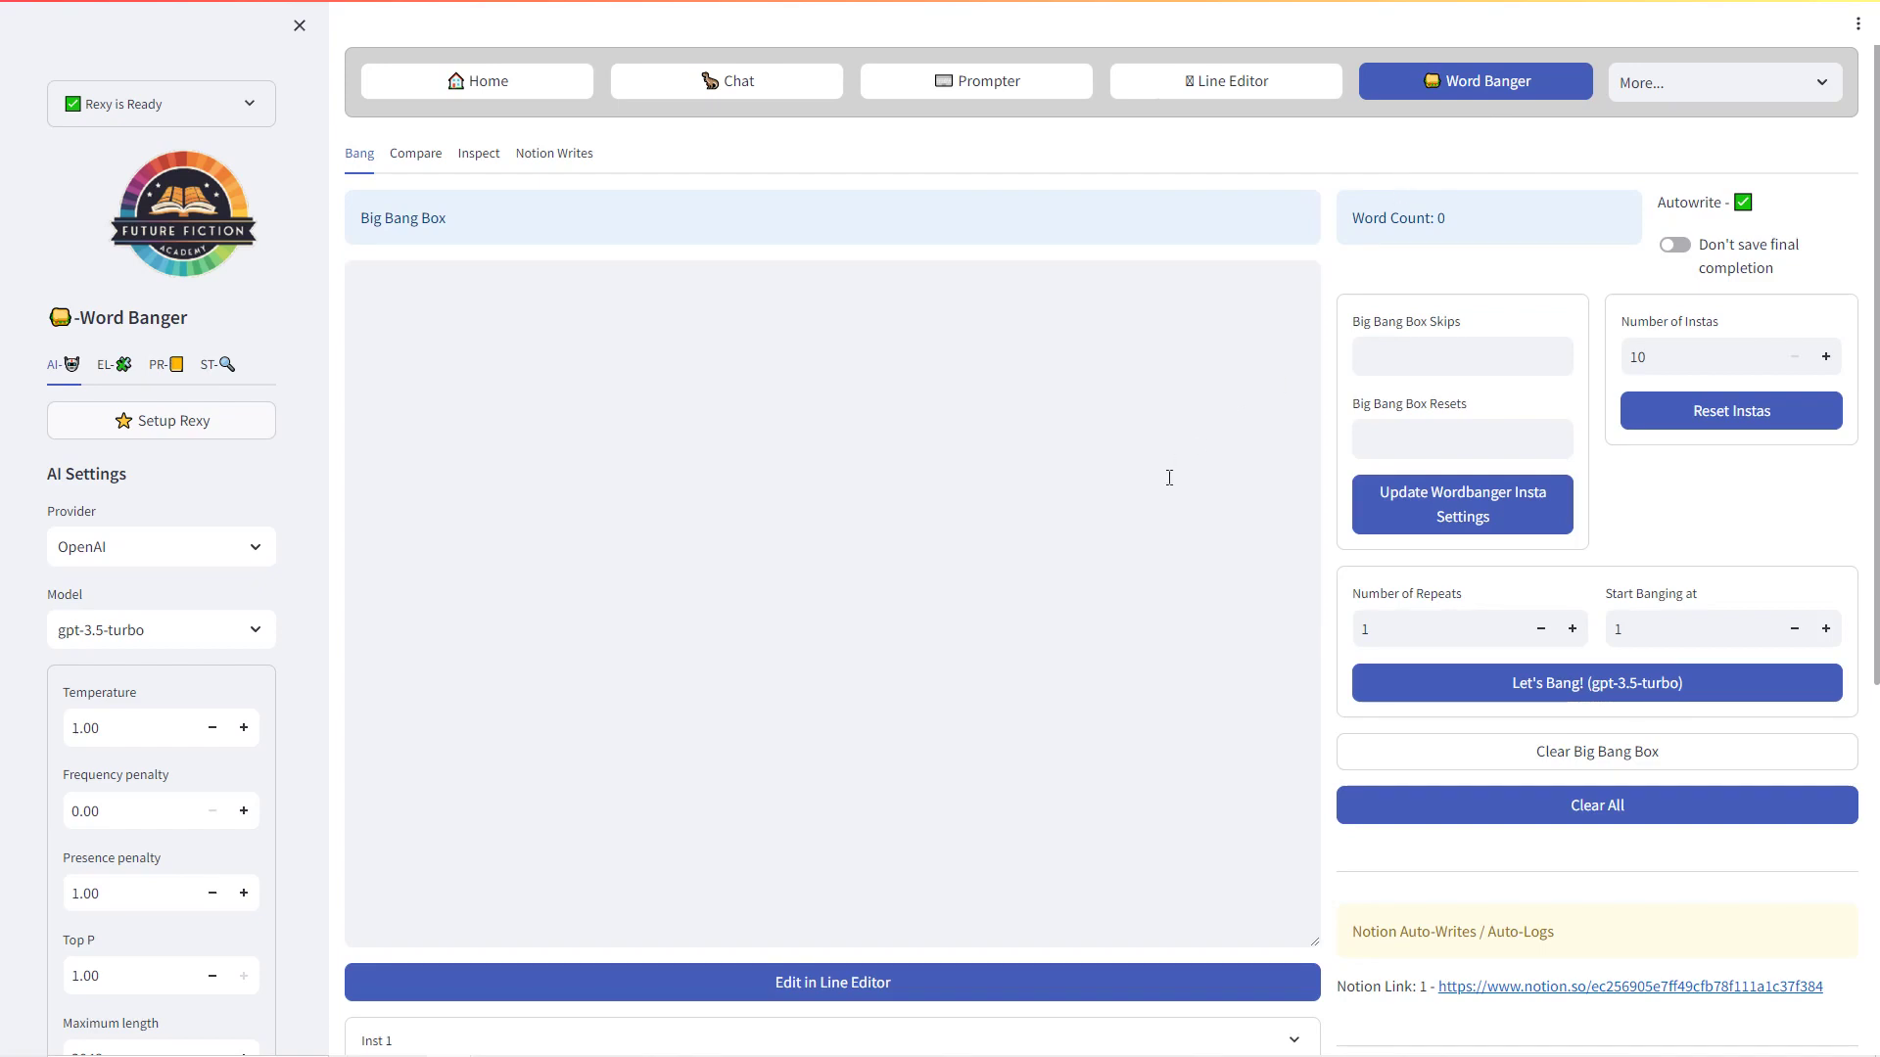
- Enter "Please give me a list of 10 story ideas for a medical procedural thriller" as the Word Banger's Inst 1 text before the main text
scroll(1168, 477, "down", 4)
left_click(566, 656)
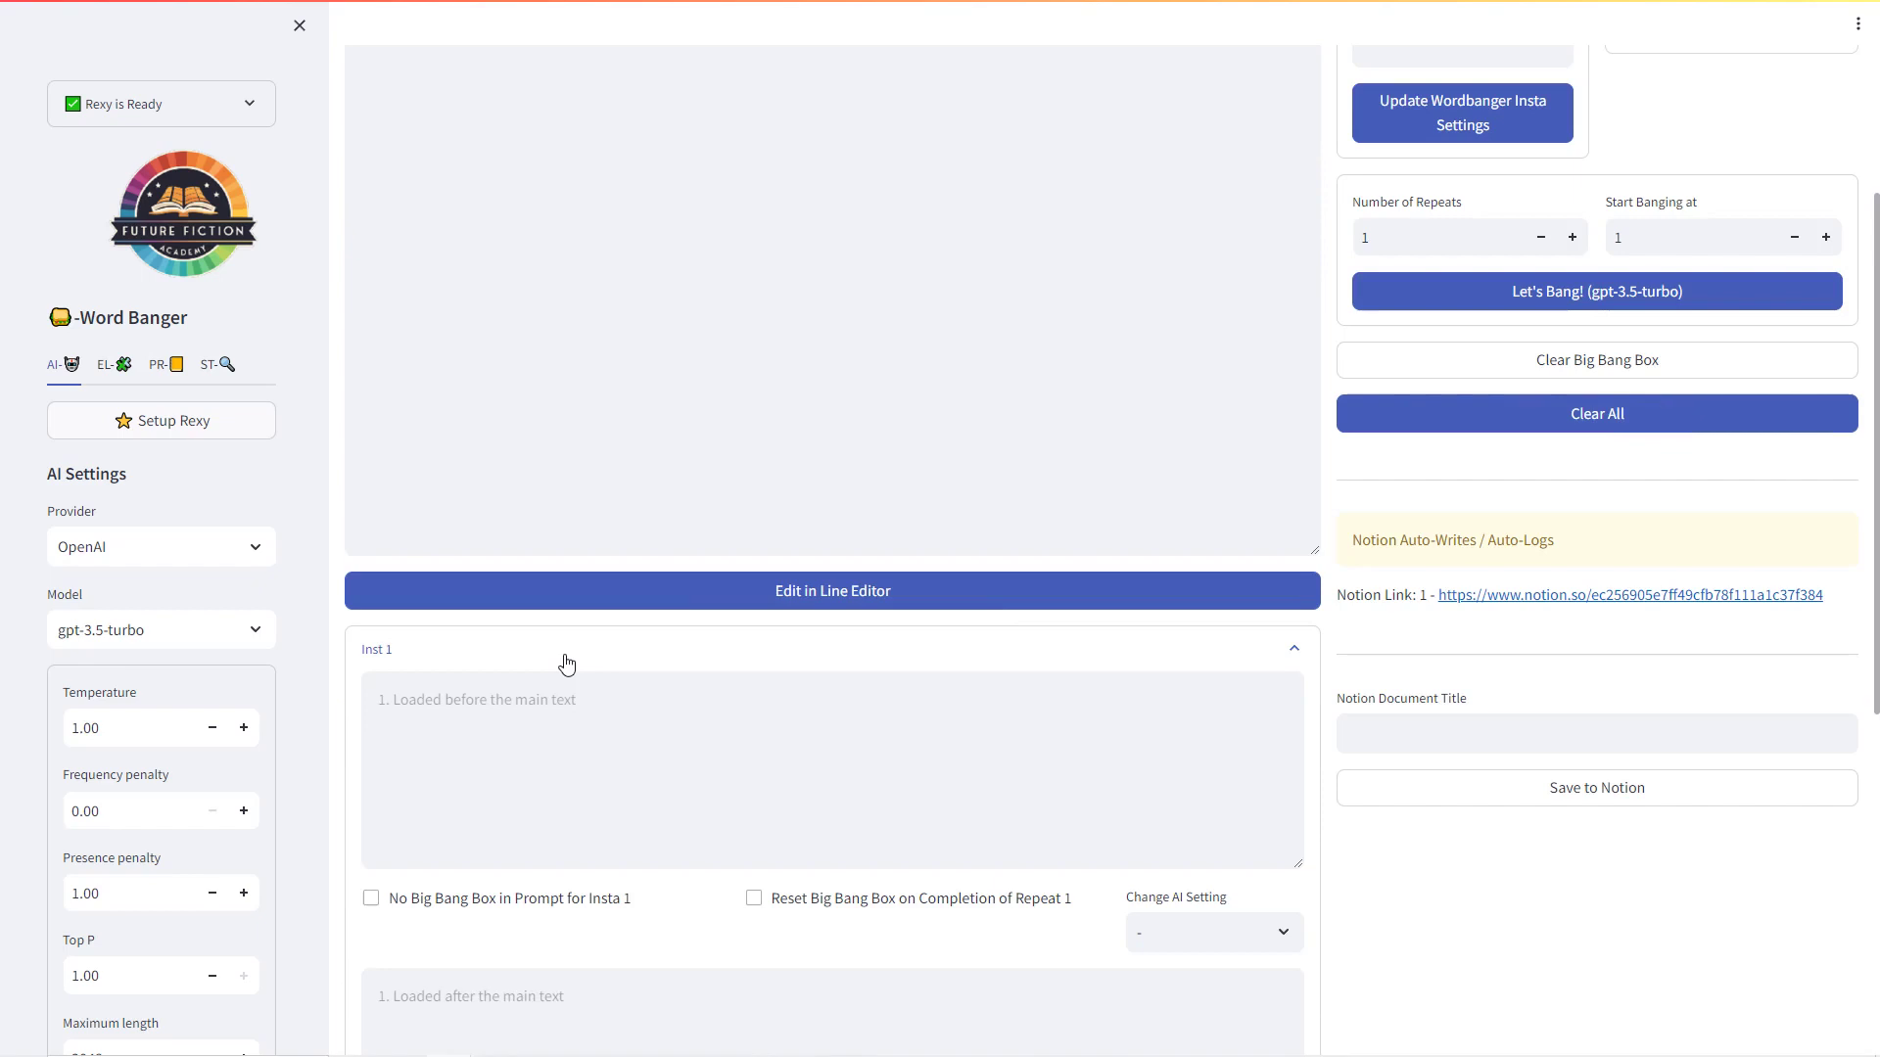
left_click(520, 722)
type("Please give me a list of 10 story ideas for a medical procedural thriller")
scroll(835, 784, "up", 1)
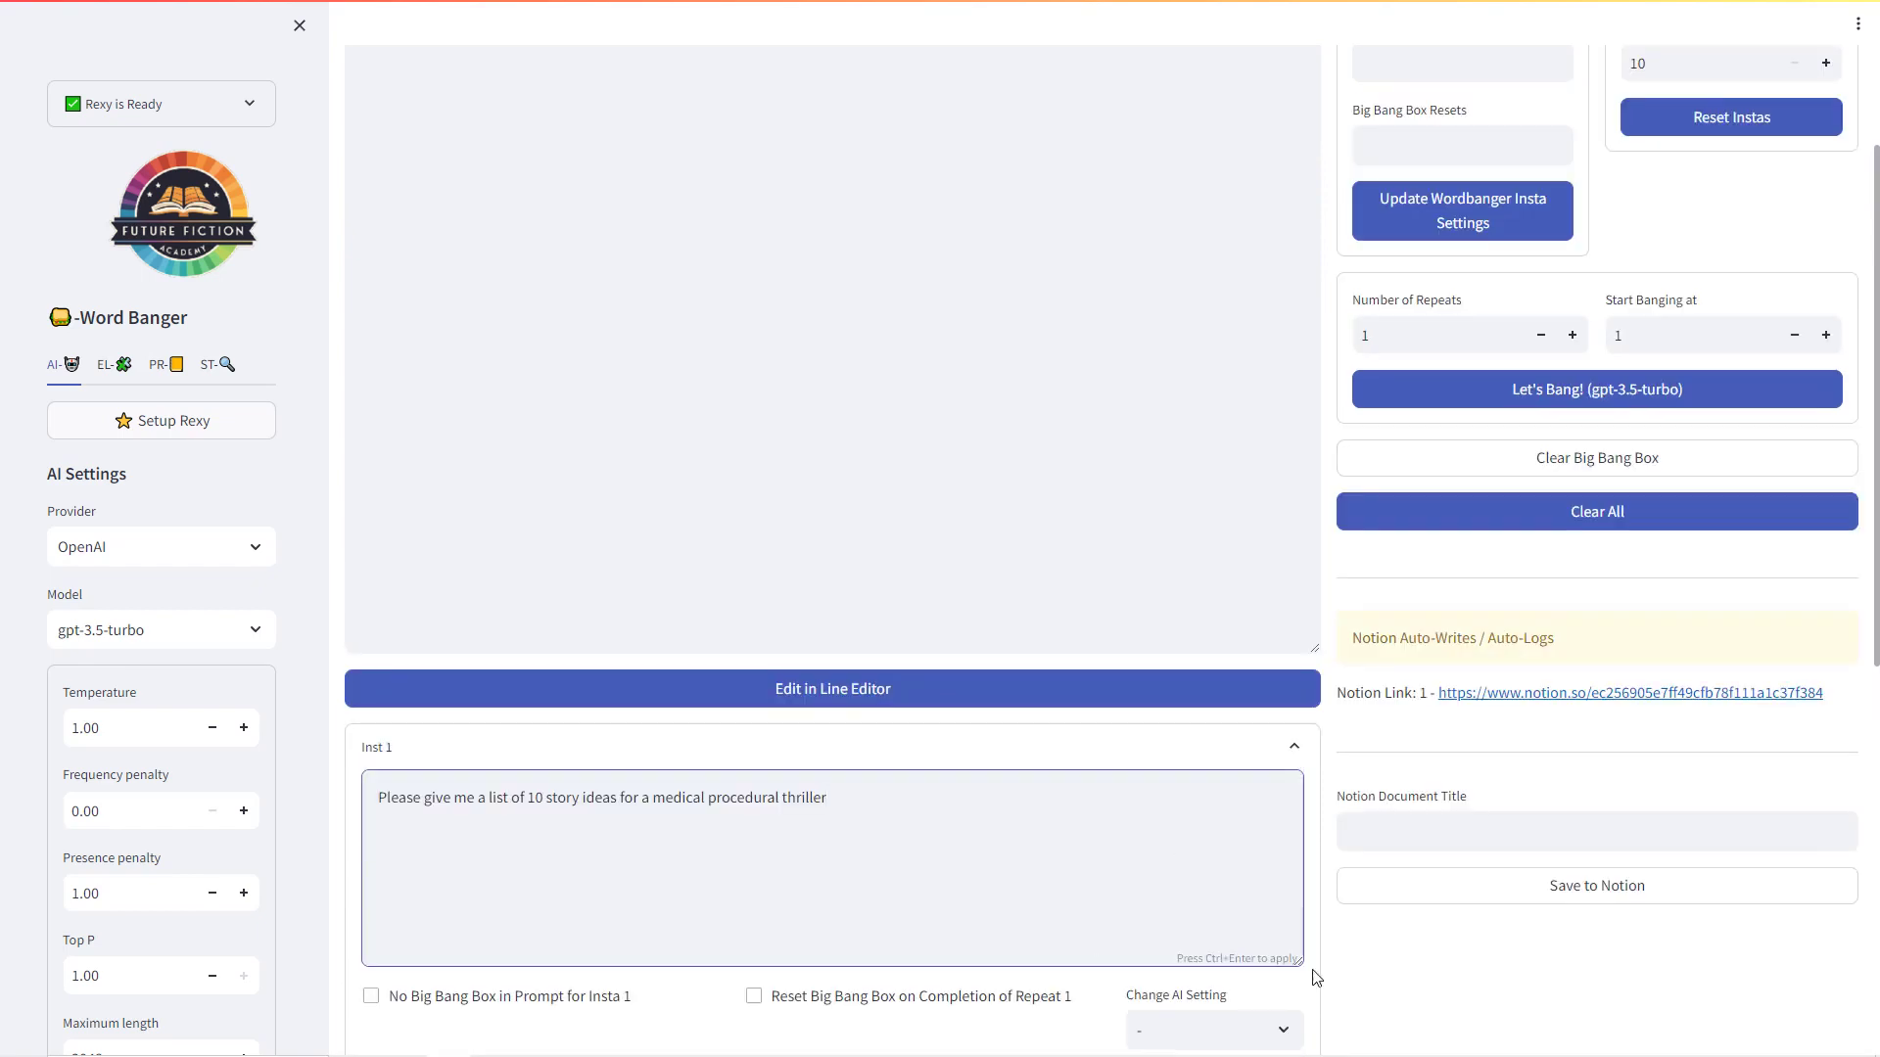
scroll(1219, 957, "down", 2)
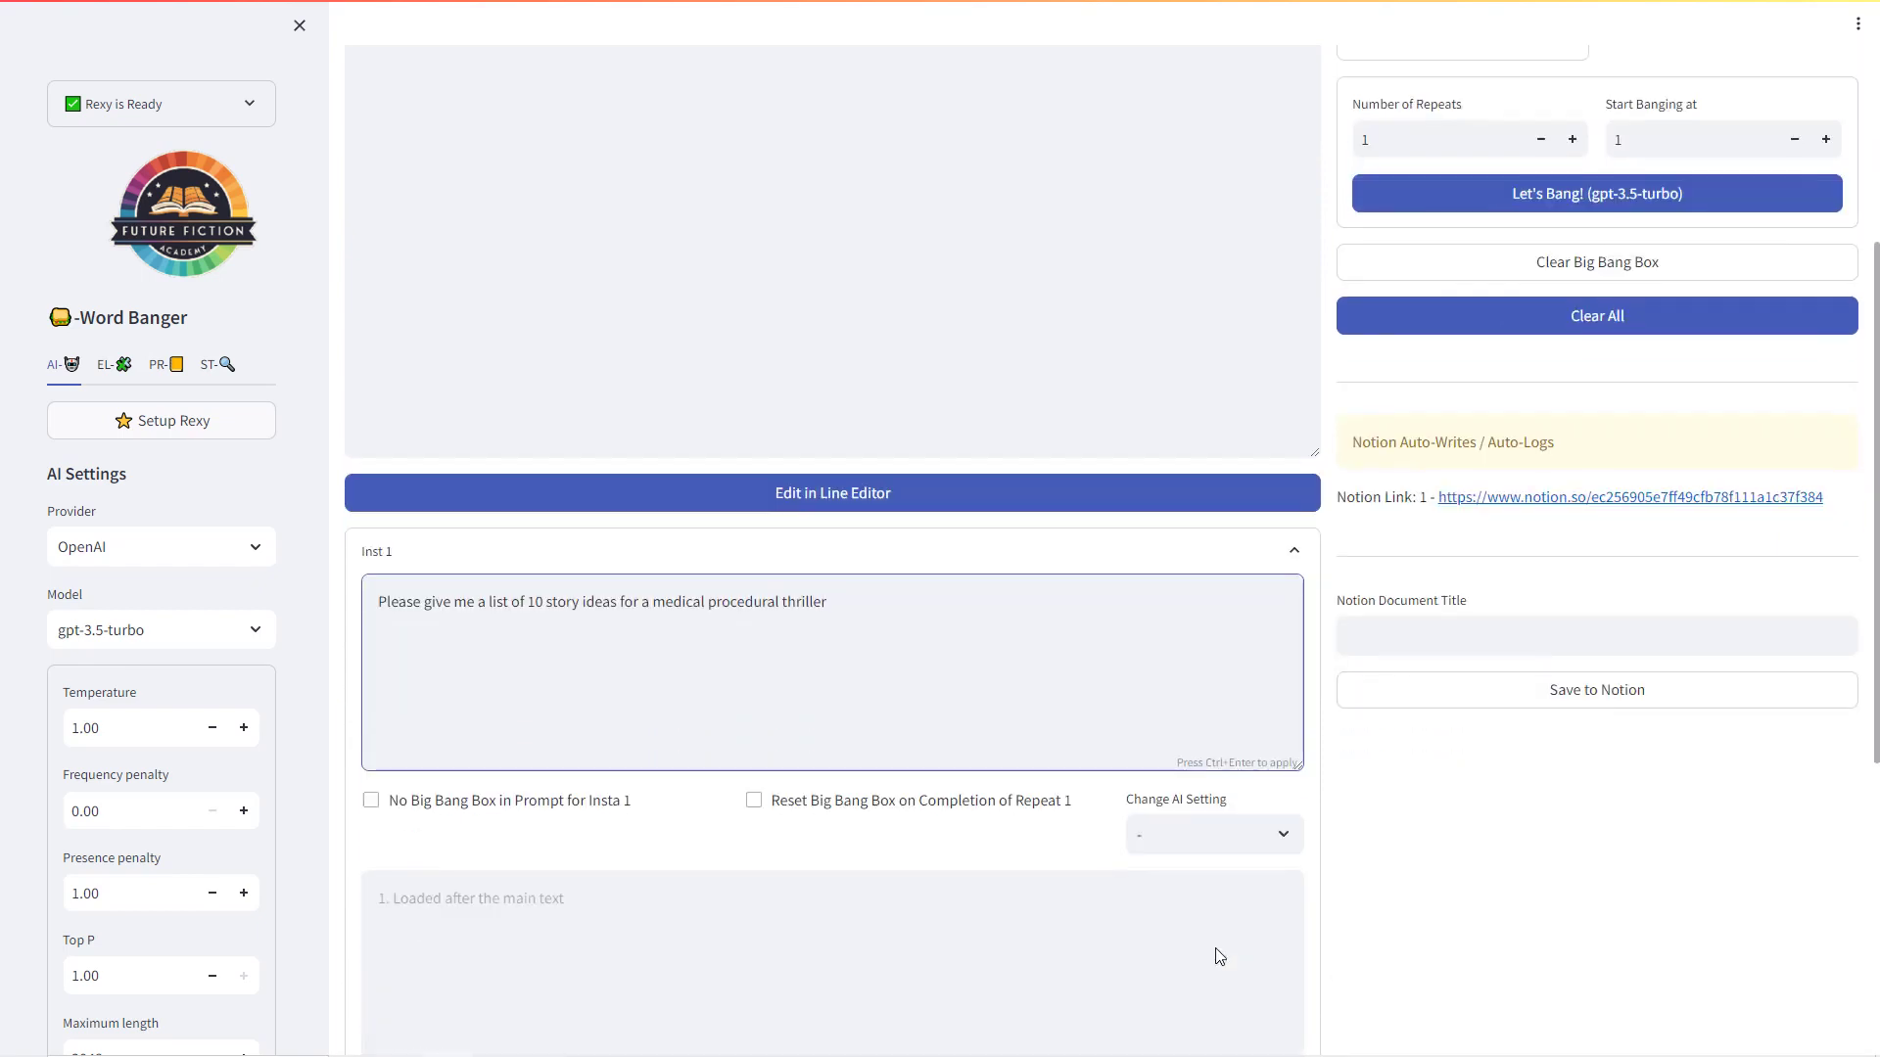
left_click(1407, 966)
scroll(1232, 975, "down", 1)
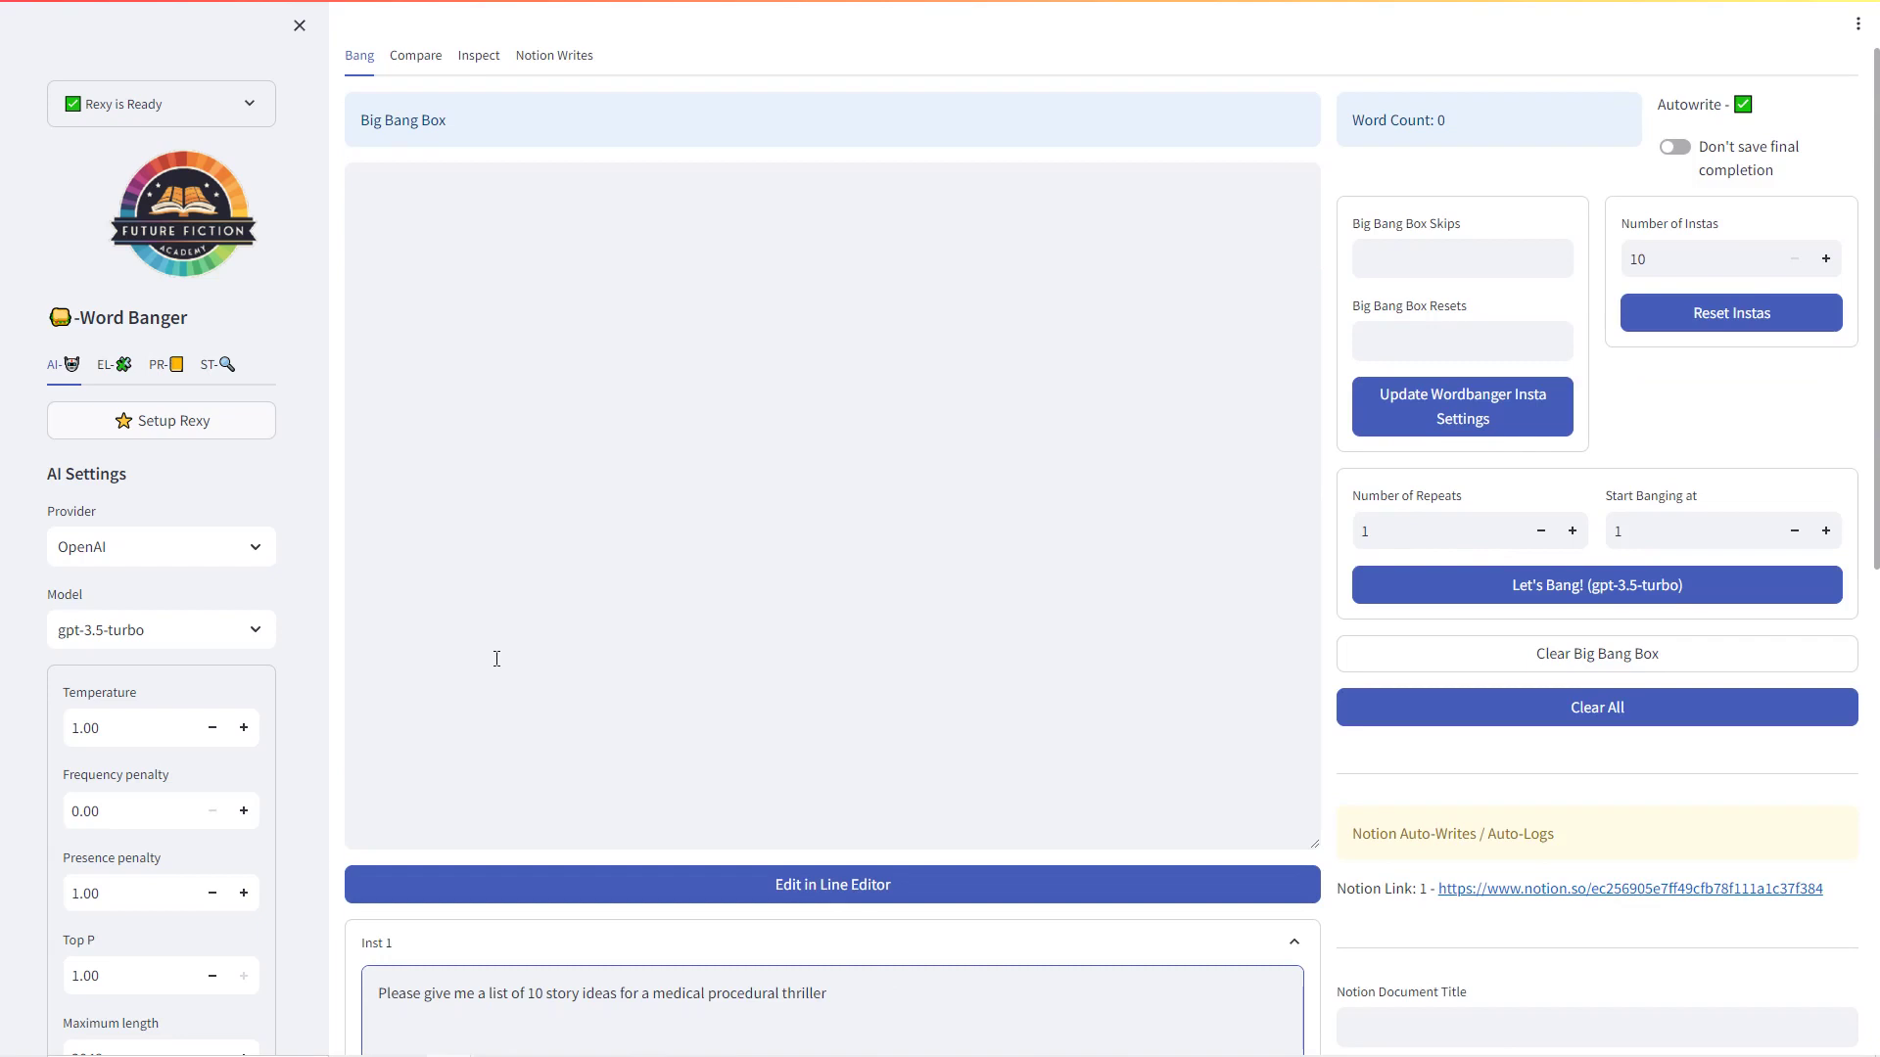
- Enter an Inst 2 prompt to rate the story ideas 1-10 for a fast-paced character driven novella starting a series, adding "Explain your reasoning."
scroll(496, 659, "down", 6)
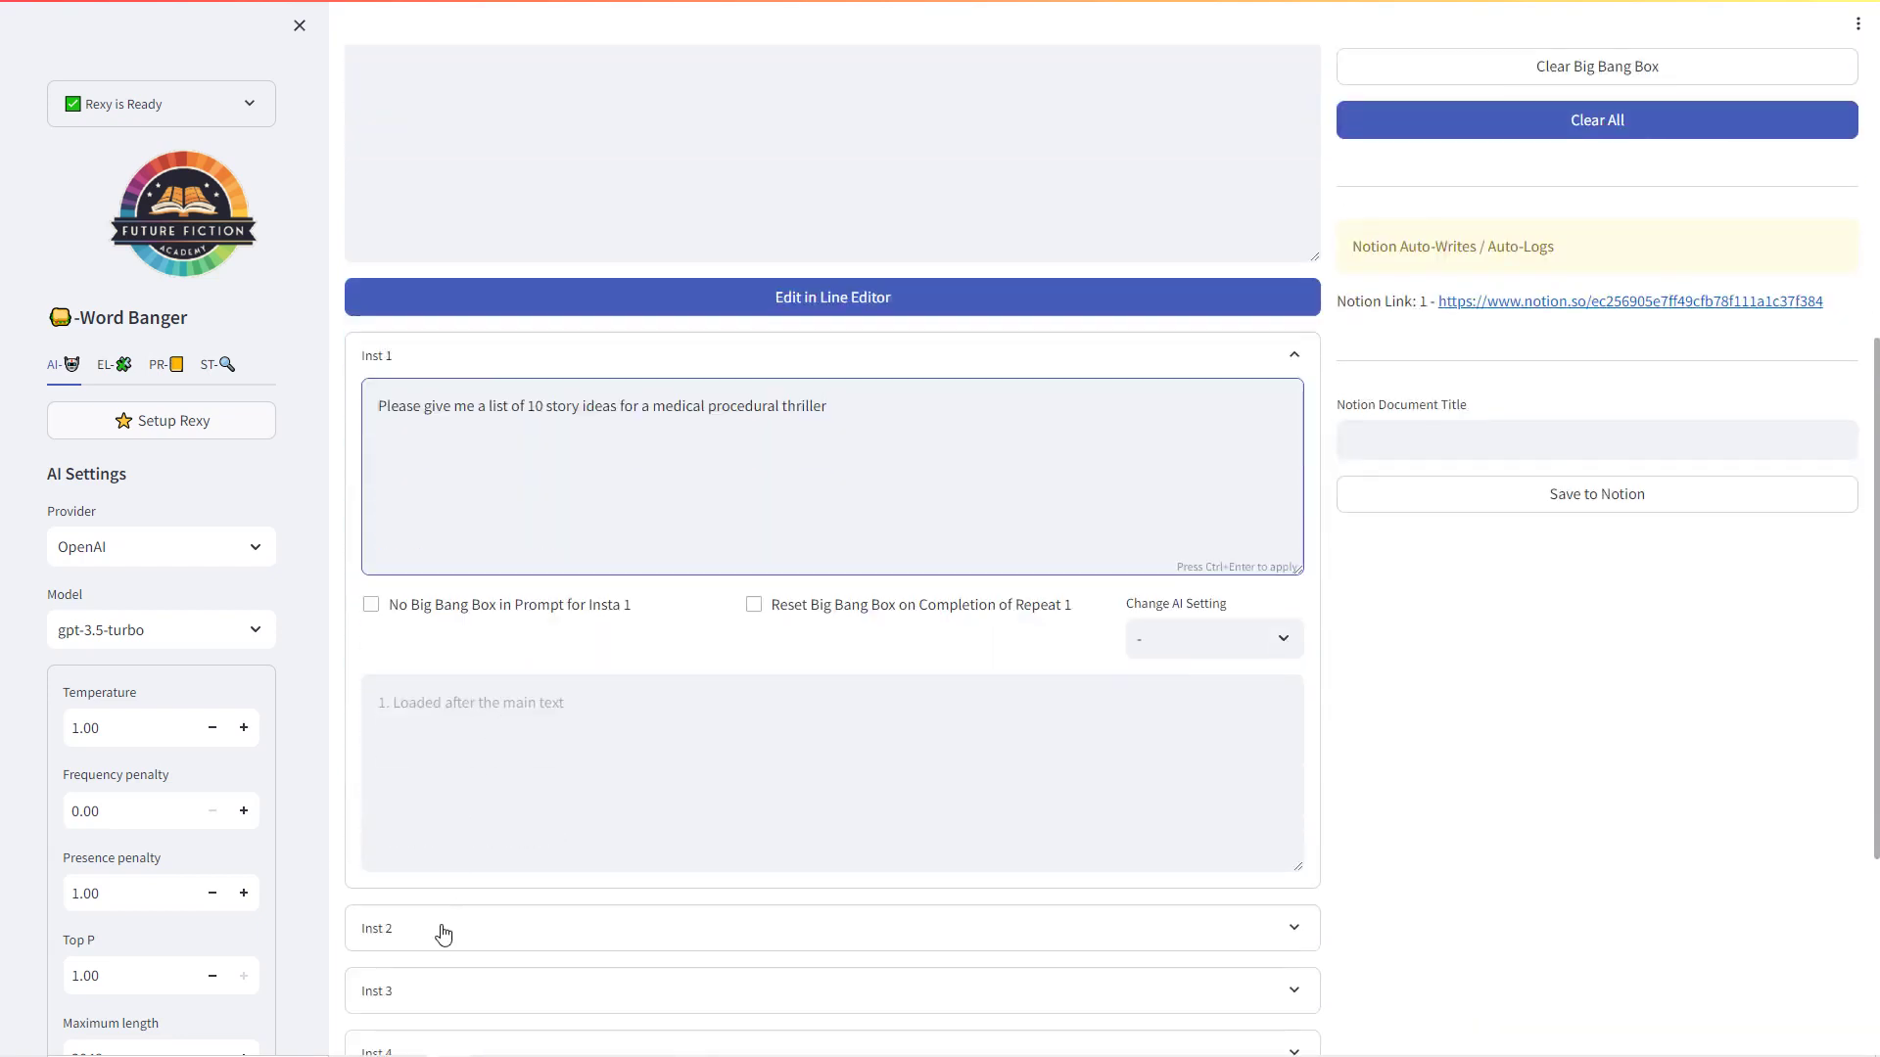
left_click(443, 935)
scroll(469, 861, "down", 2)
left_click(490, 791)
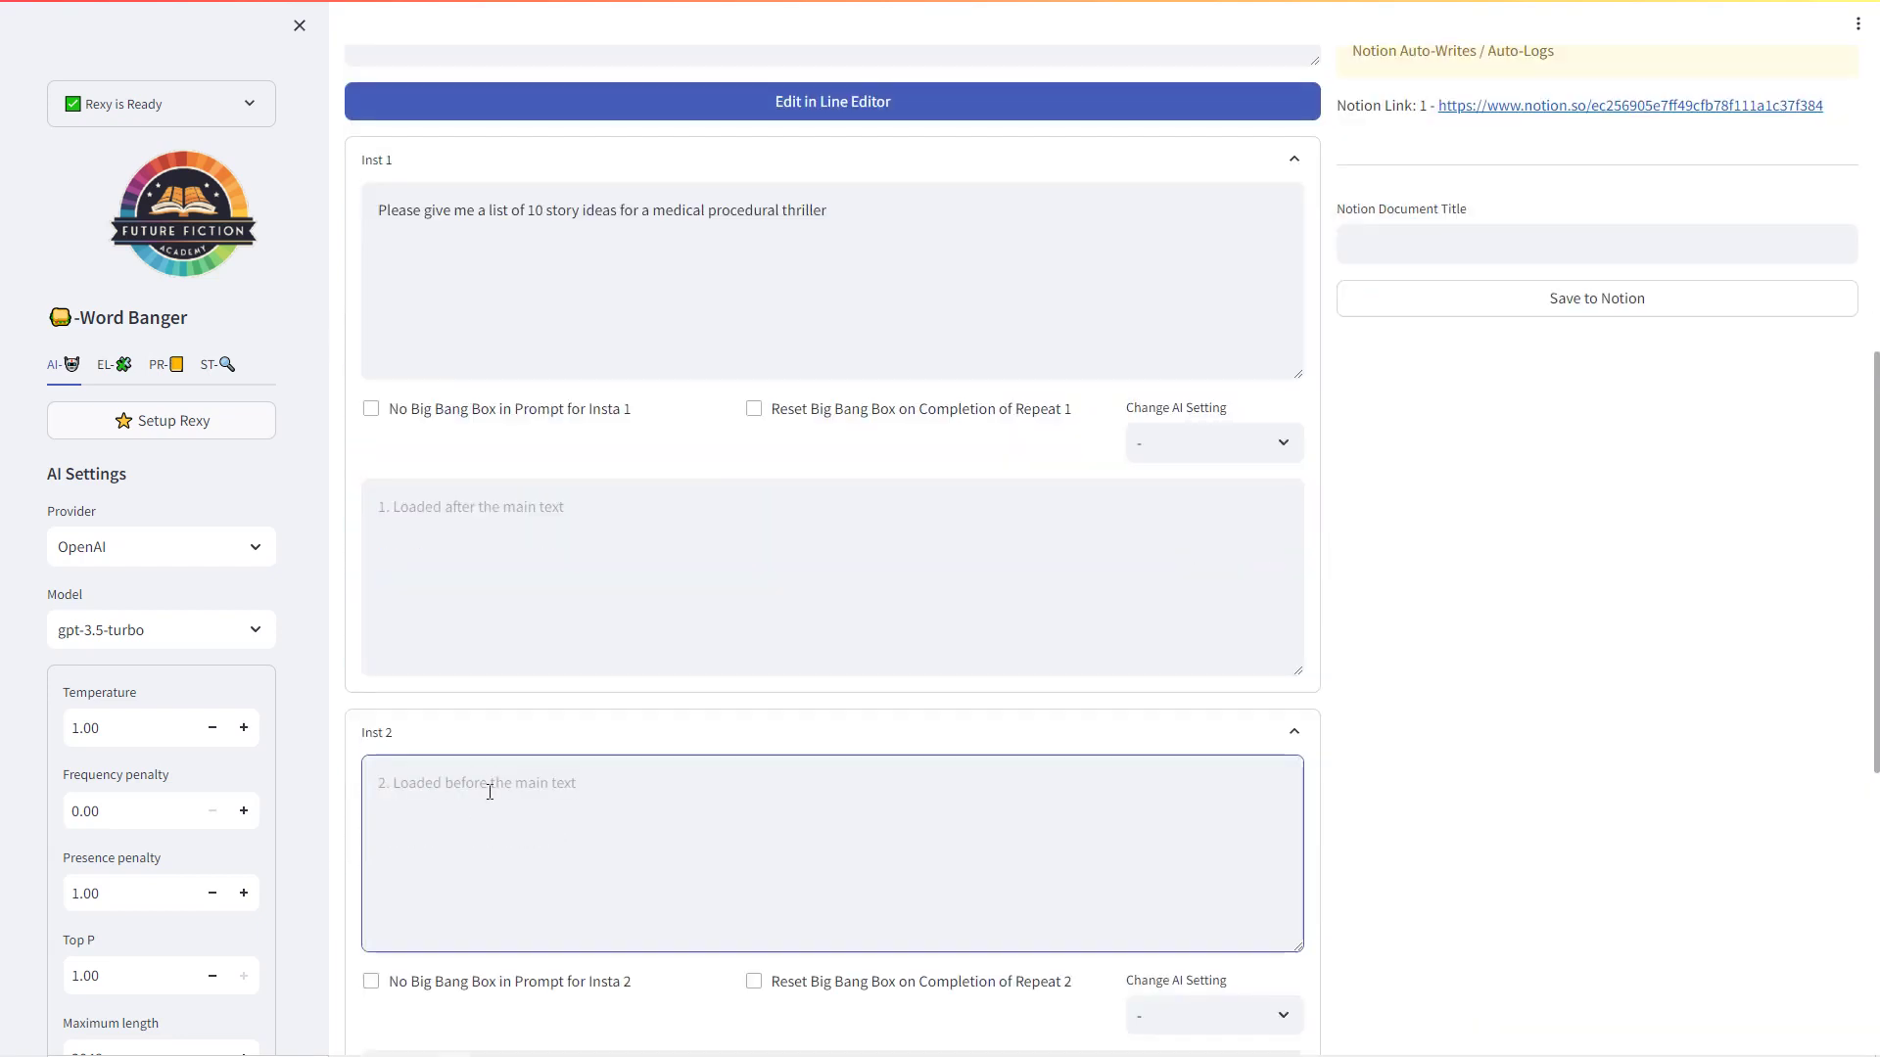
type("Read the following list of story ideas and rate them on a scale of 1-10, where 10 is the best, for ideas that would make a fast-paced character driven novella that will be the start of a series.")
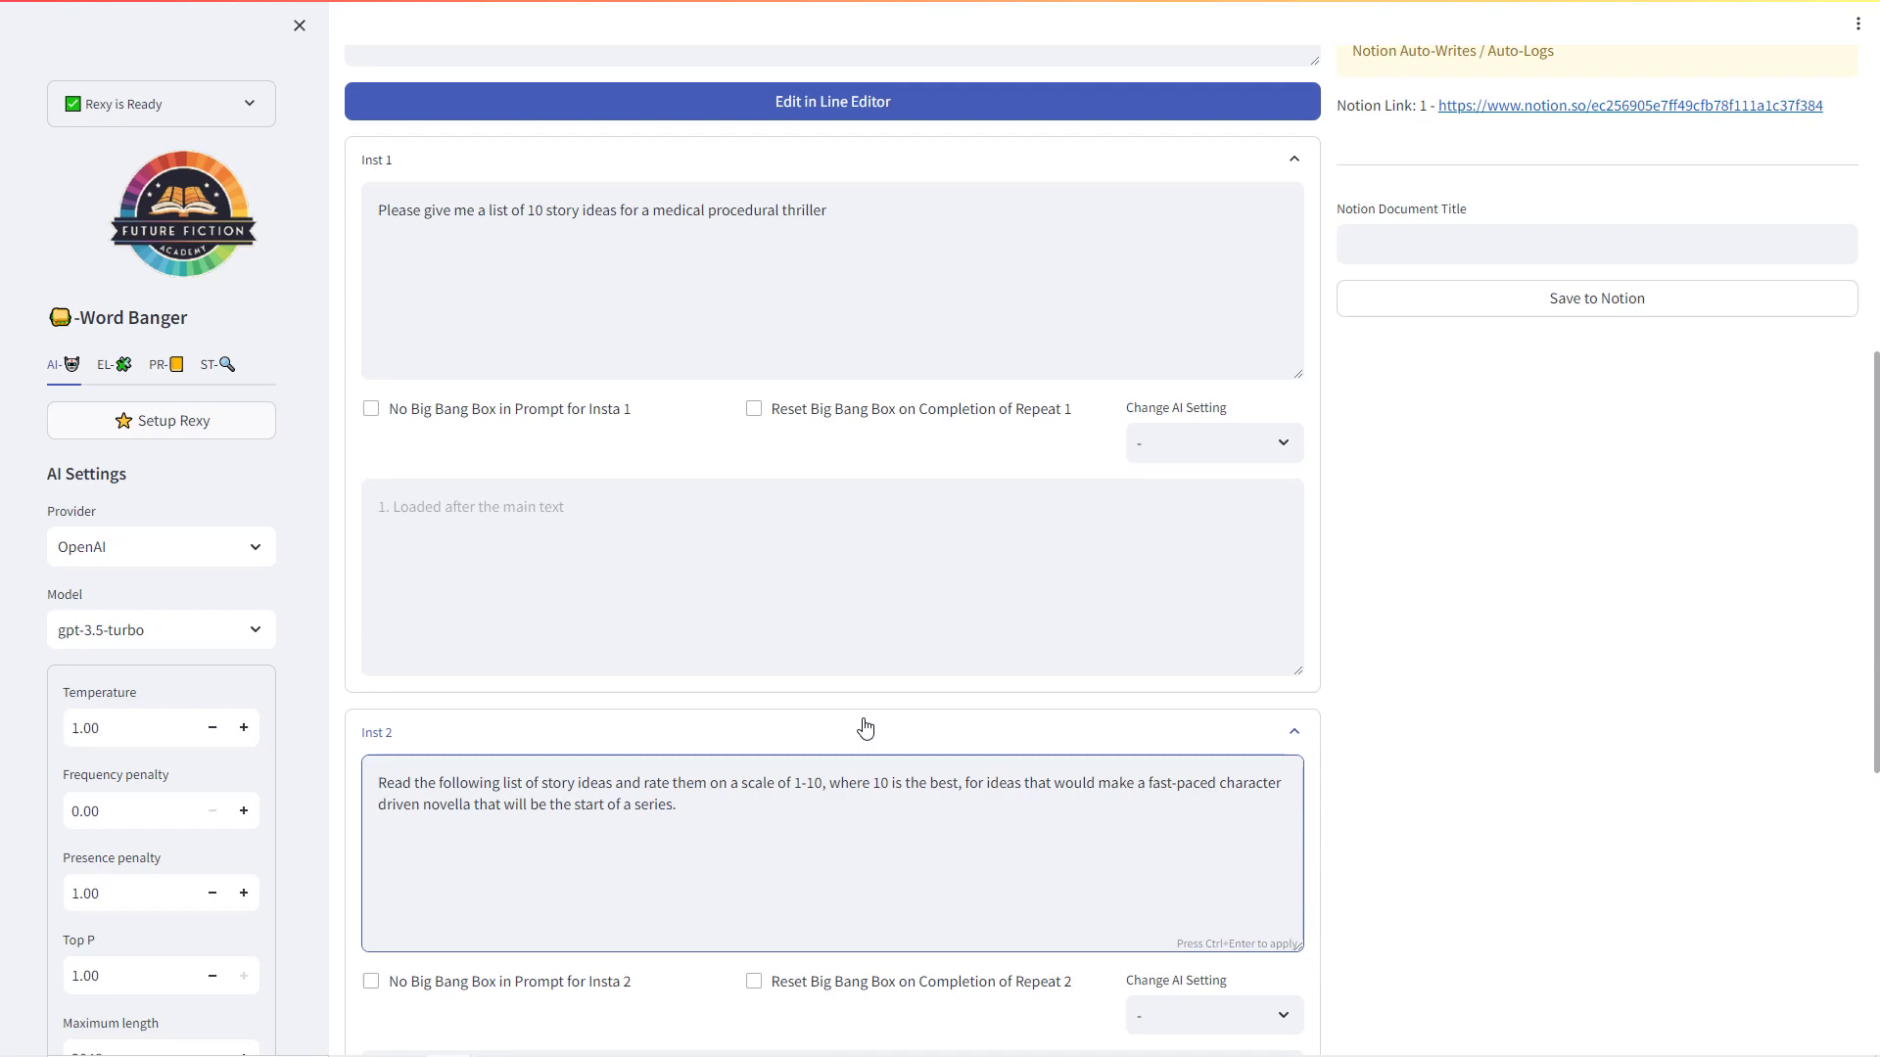
type("Explain your reasoning.")
- Set the Word Banger's number of repeats to 2
scroll(1431, 763, "up", 8)
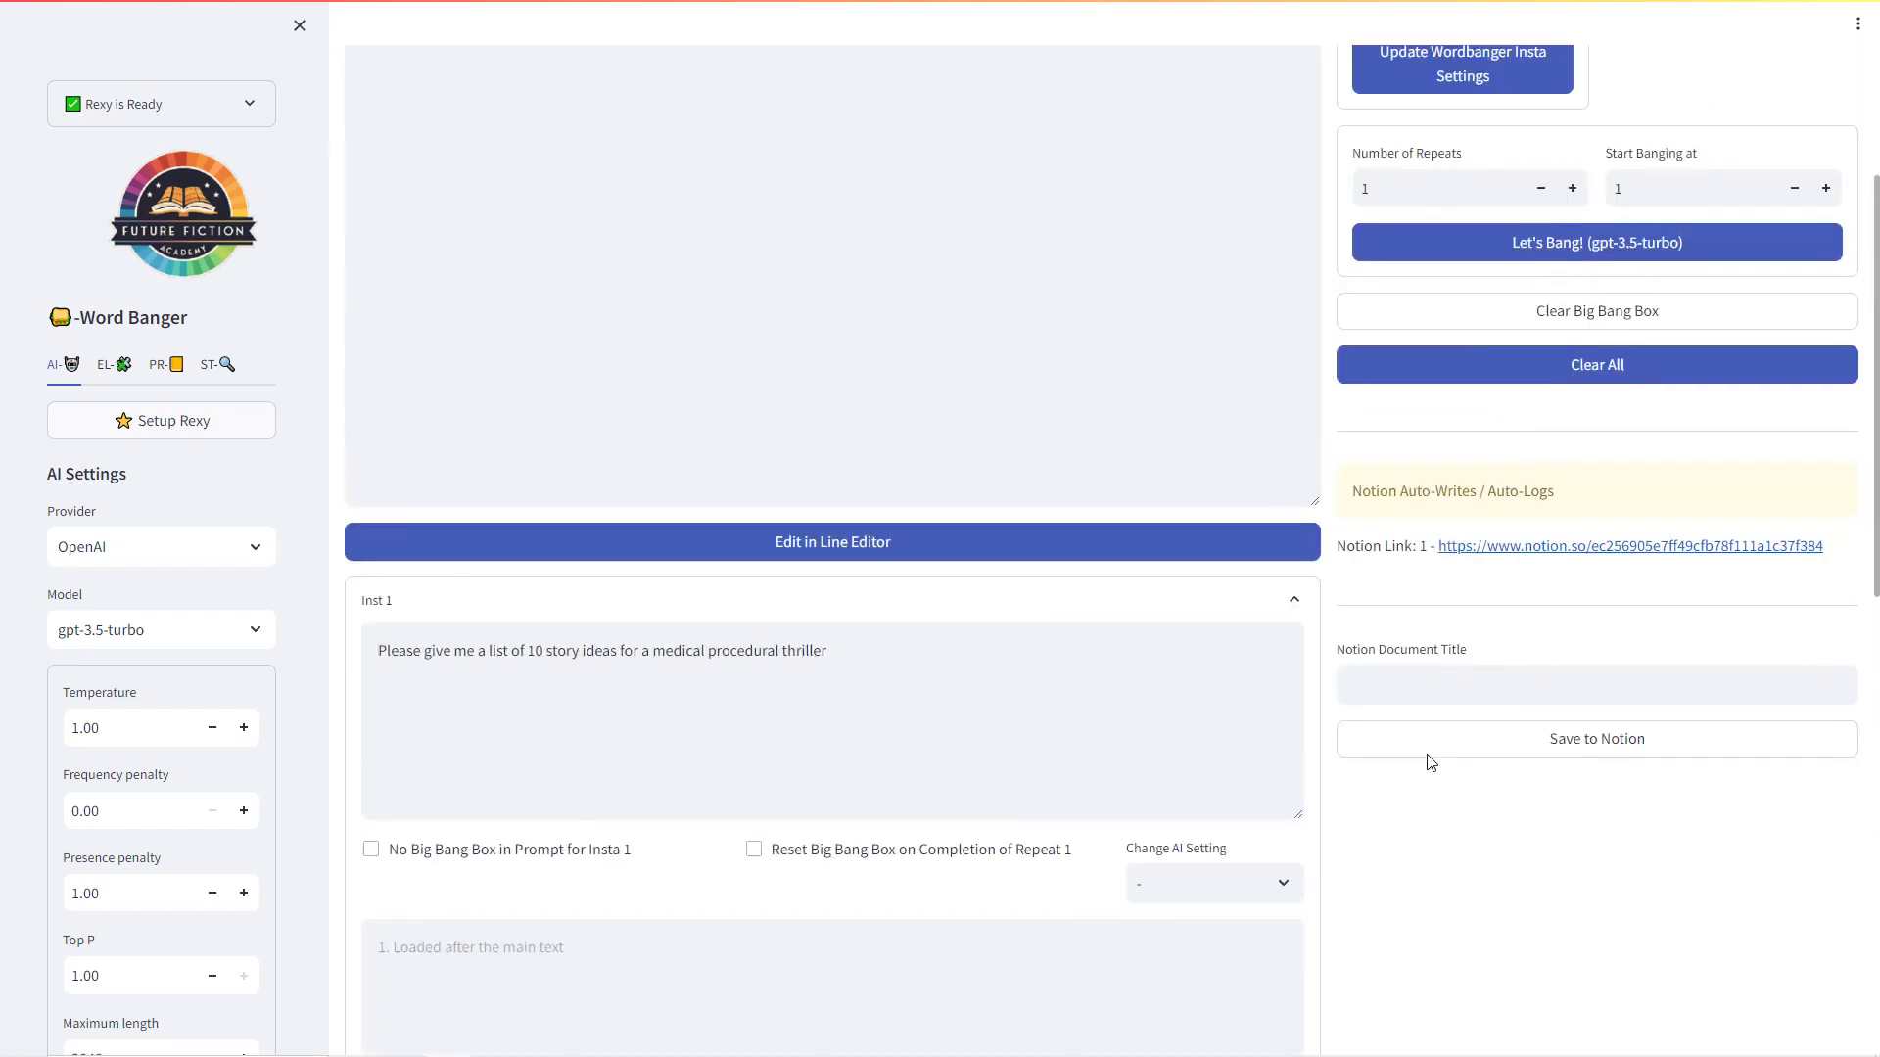
scroll(1432, 762, "up", 1)
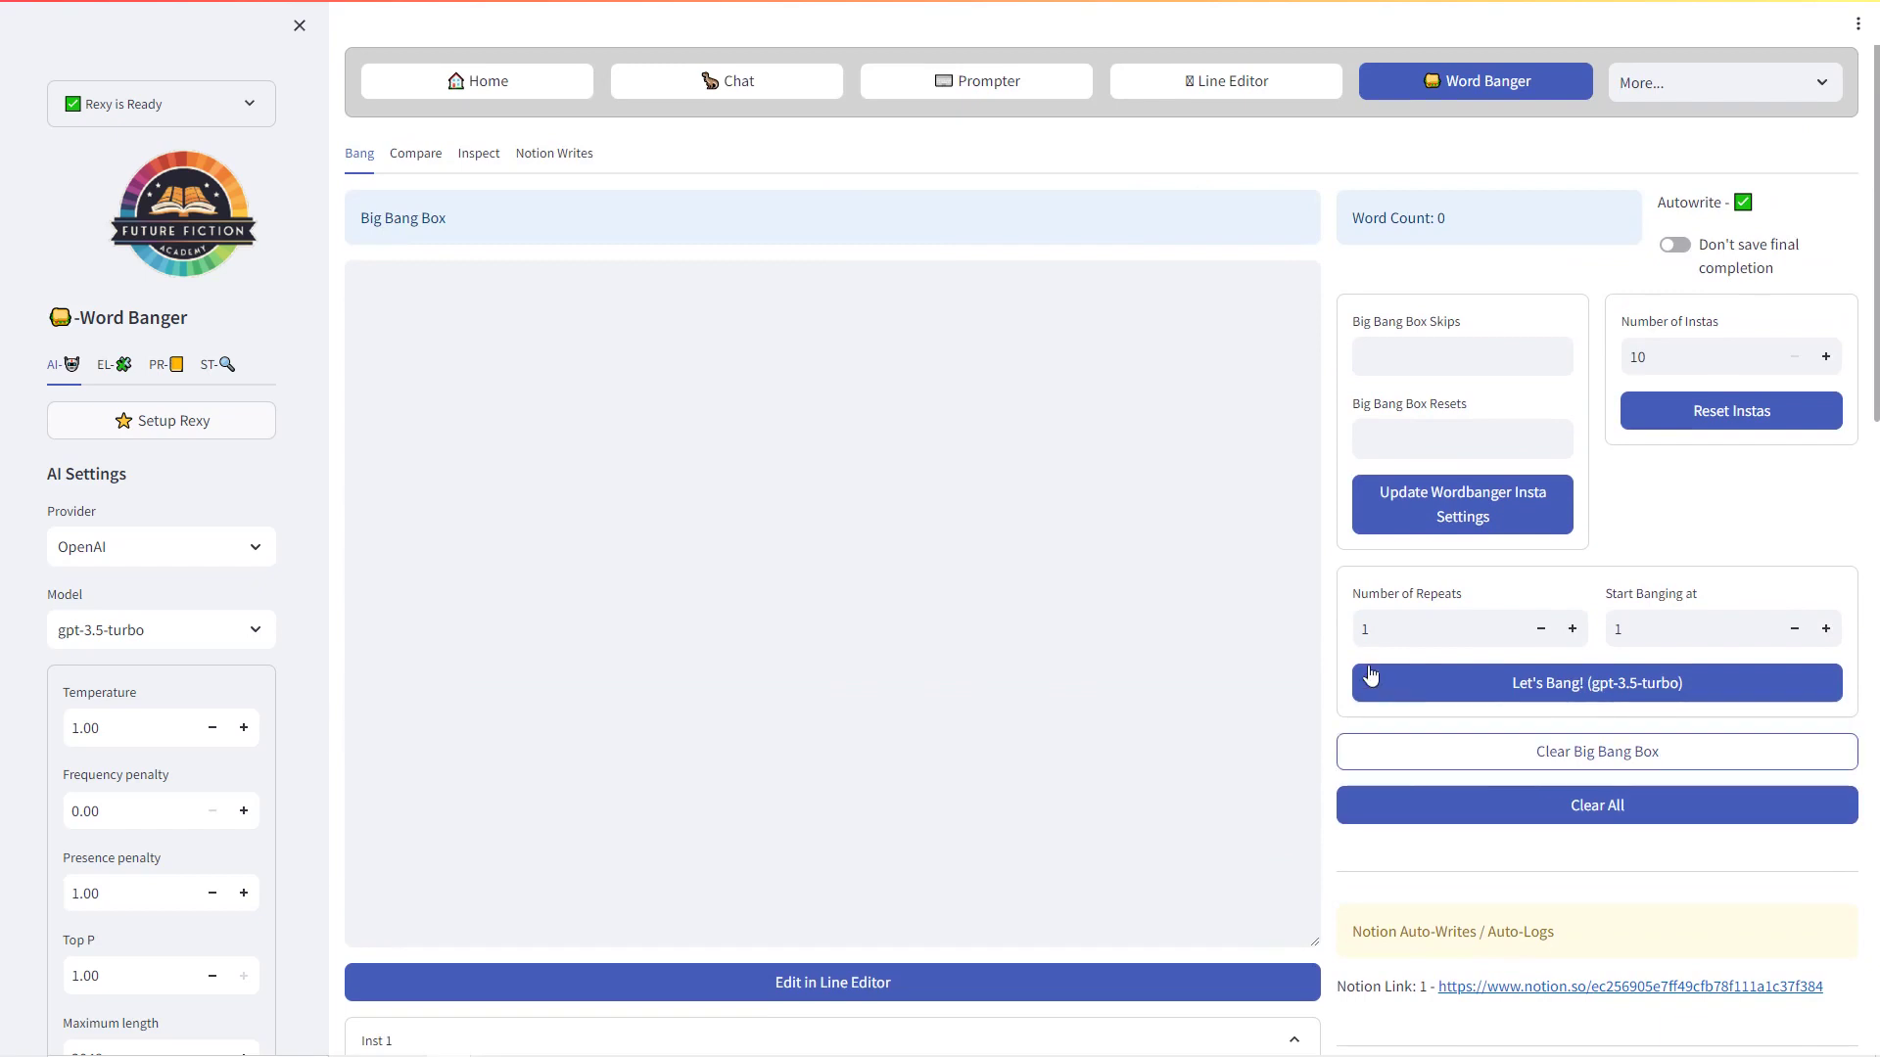
left_click(1569, 629)
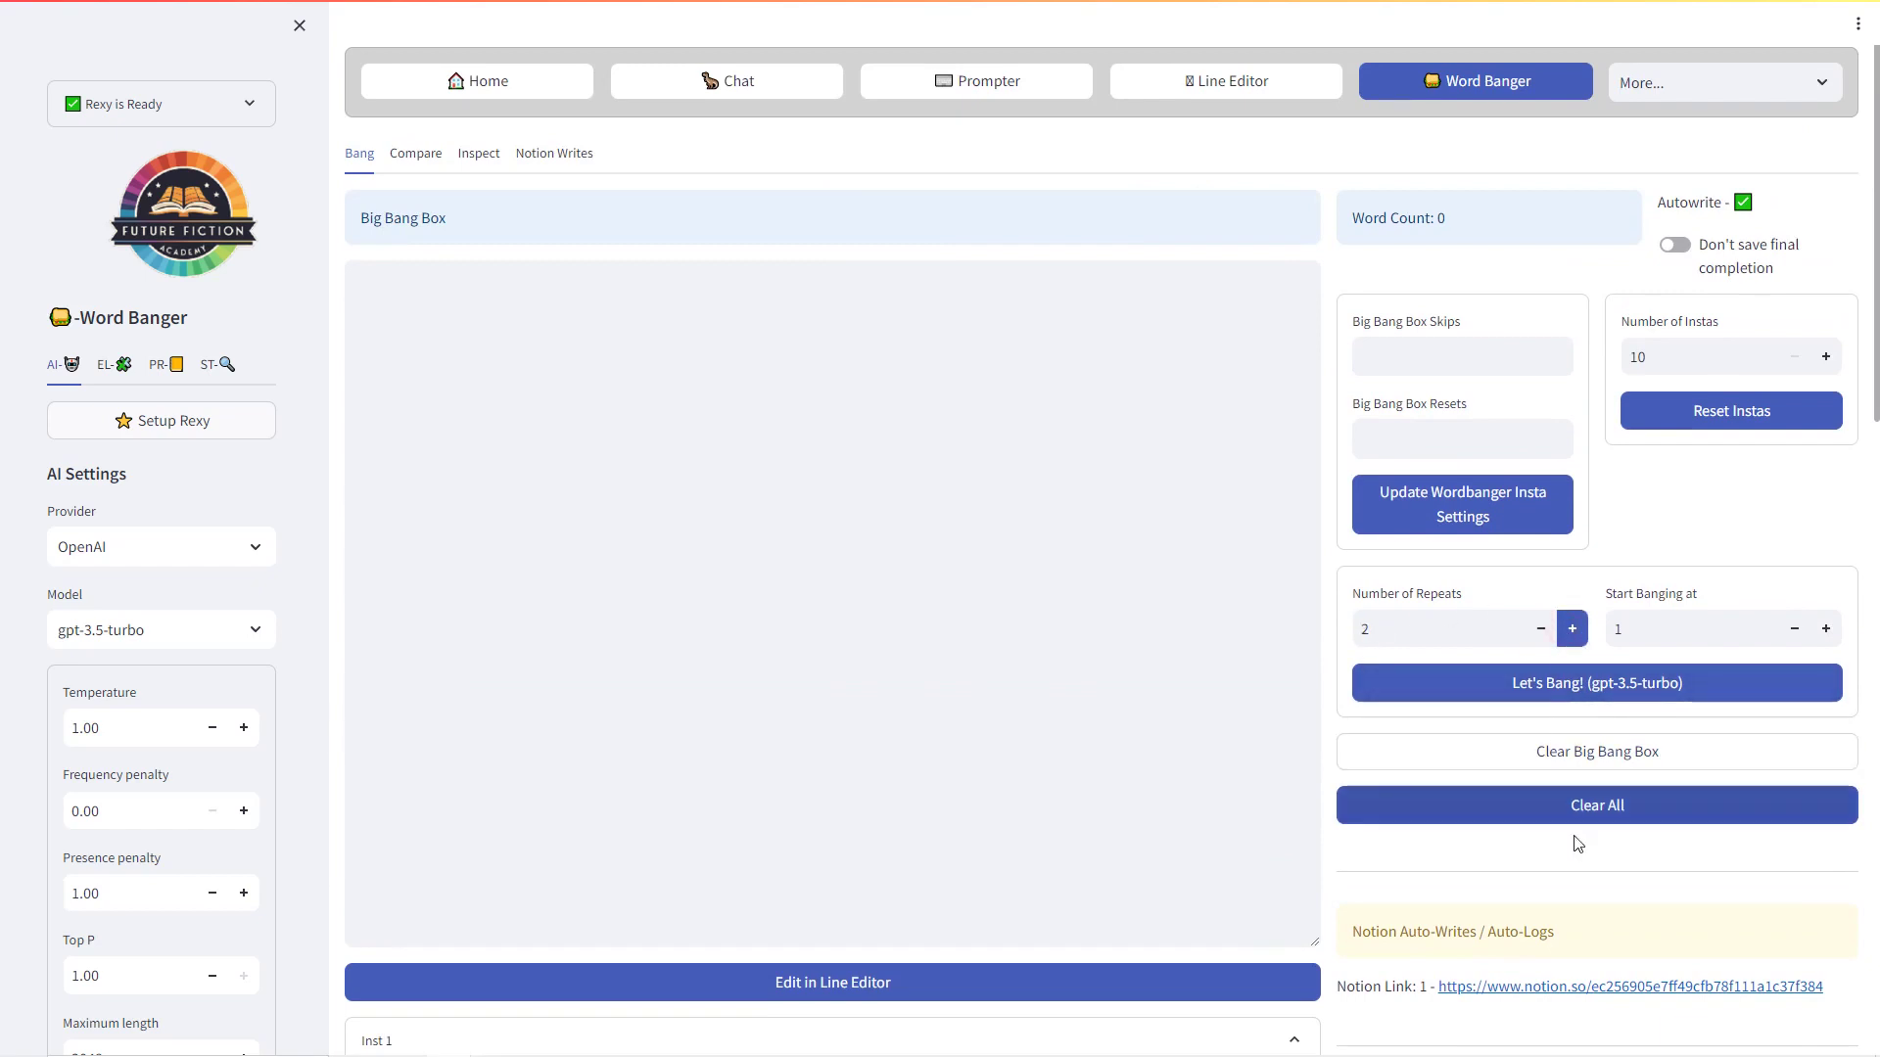
scroll(1338, 773, "down", 1)
scroll(1336, 765, "down", 5)
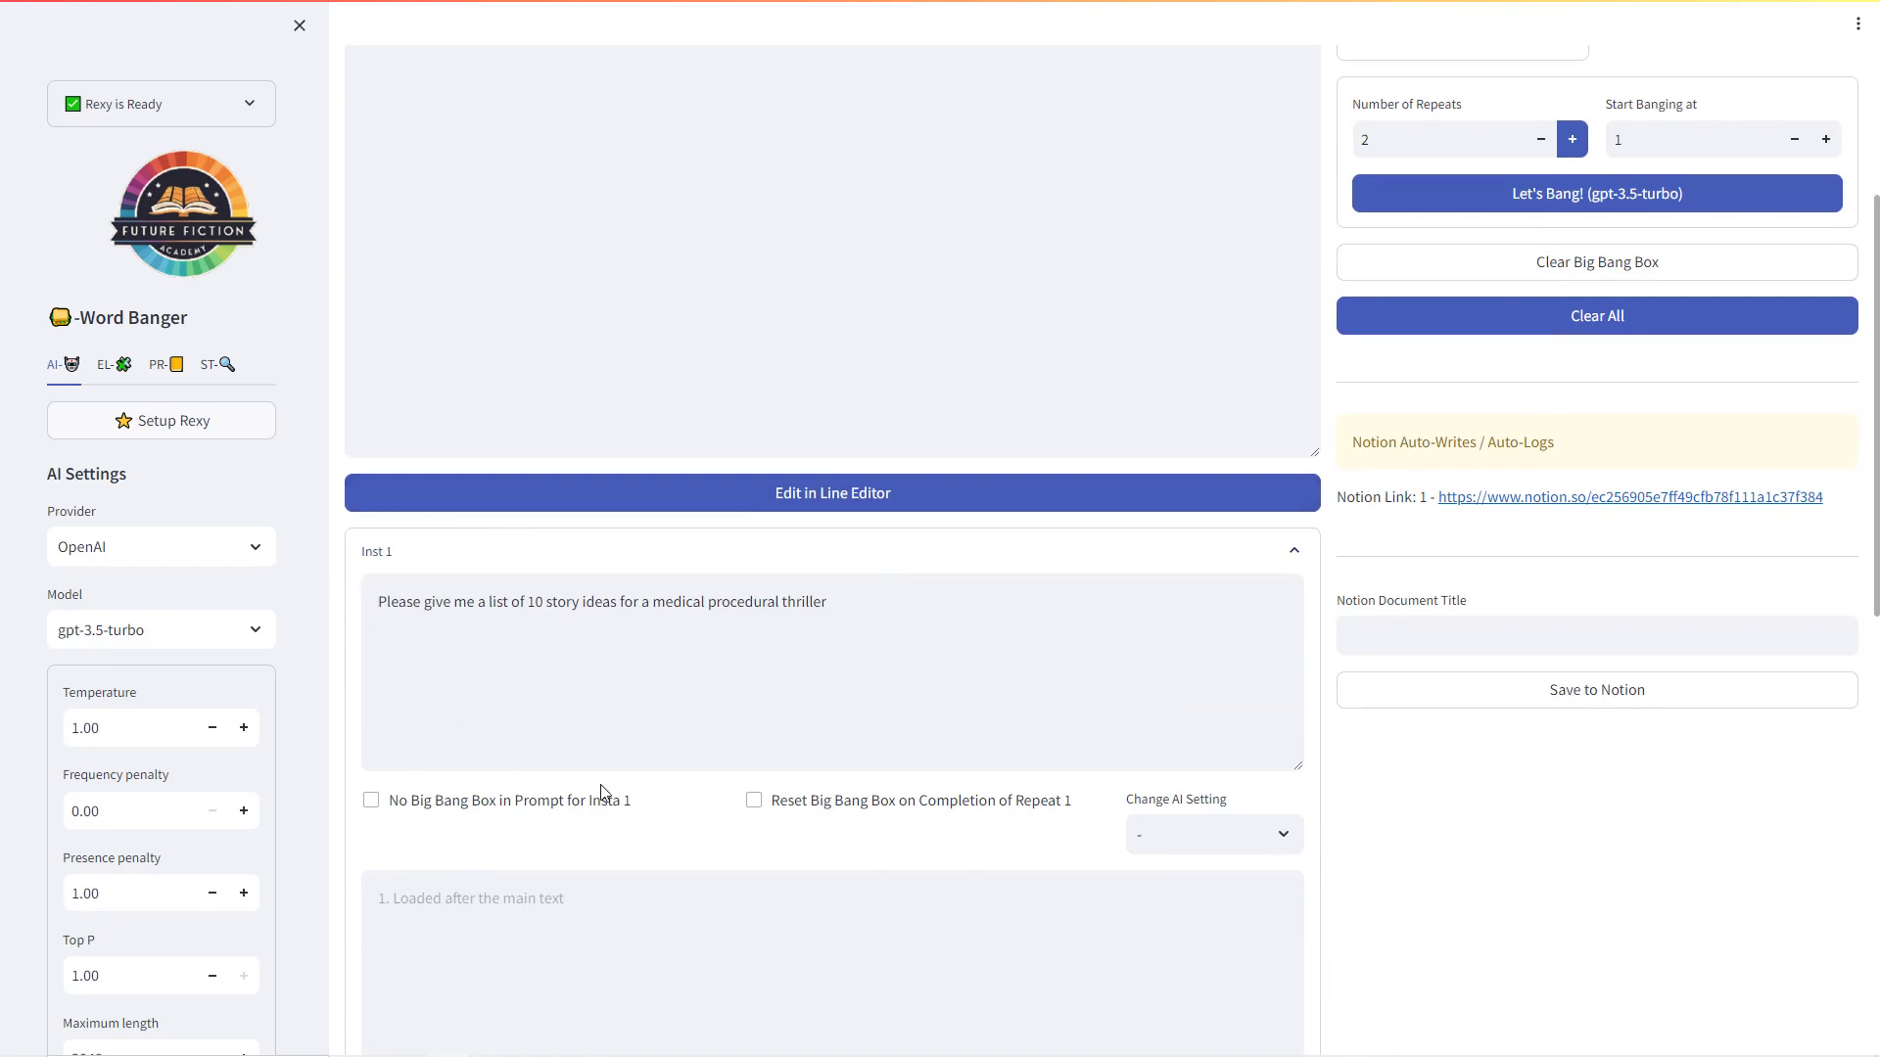
- Run the Word Banger with gpt-3.5-turbo on the Inst 1 and Inst 2 prompts and follow the generated output
scroll(604, 789, "down", 3)
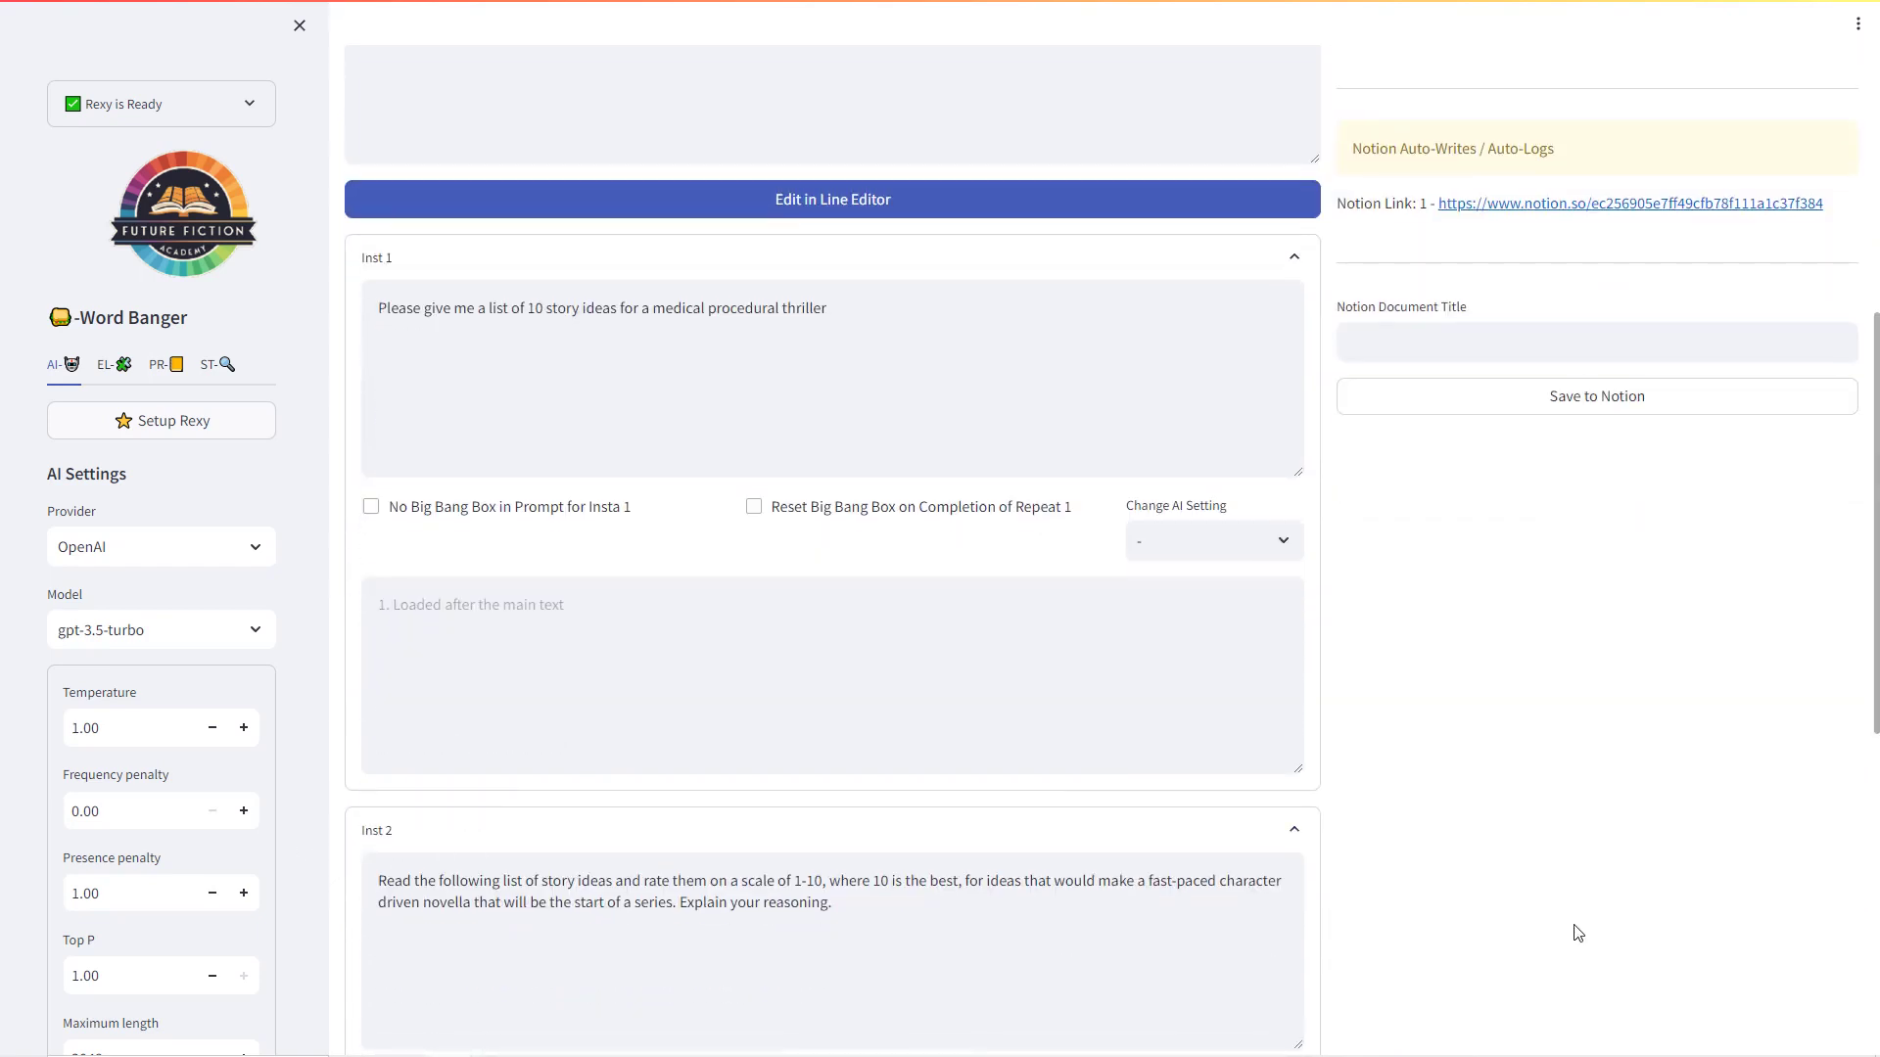
scroll(1569, 938, "up", 8)
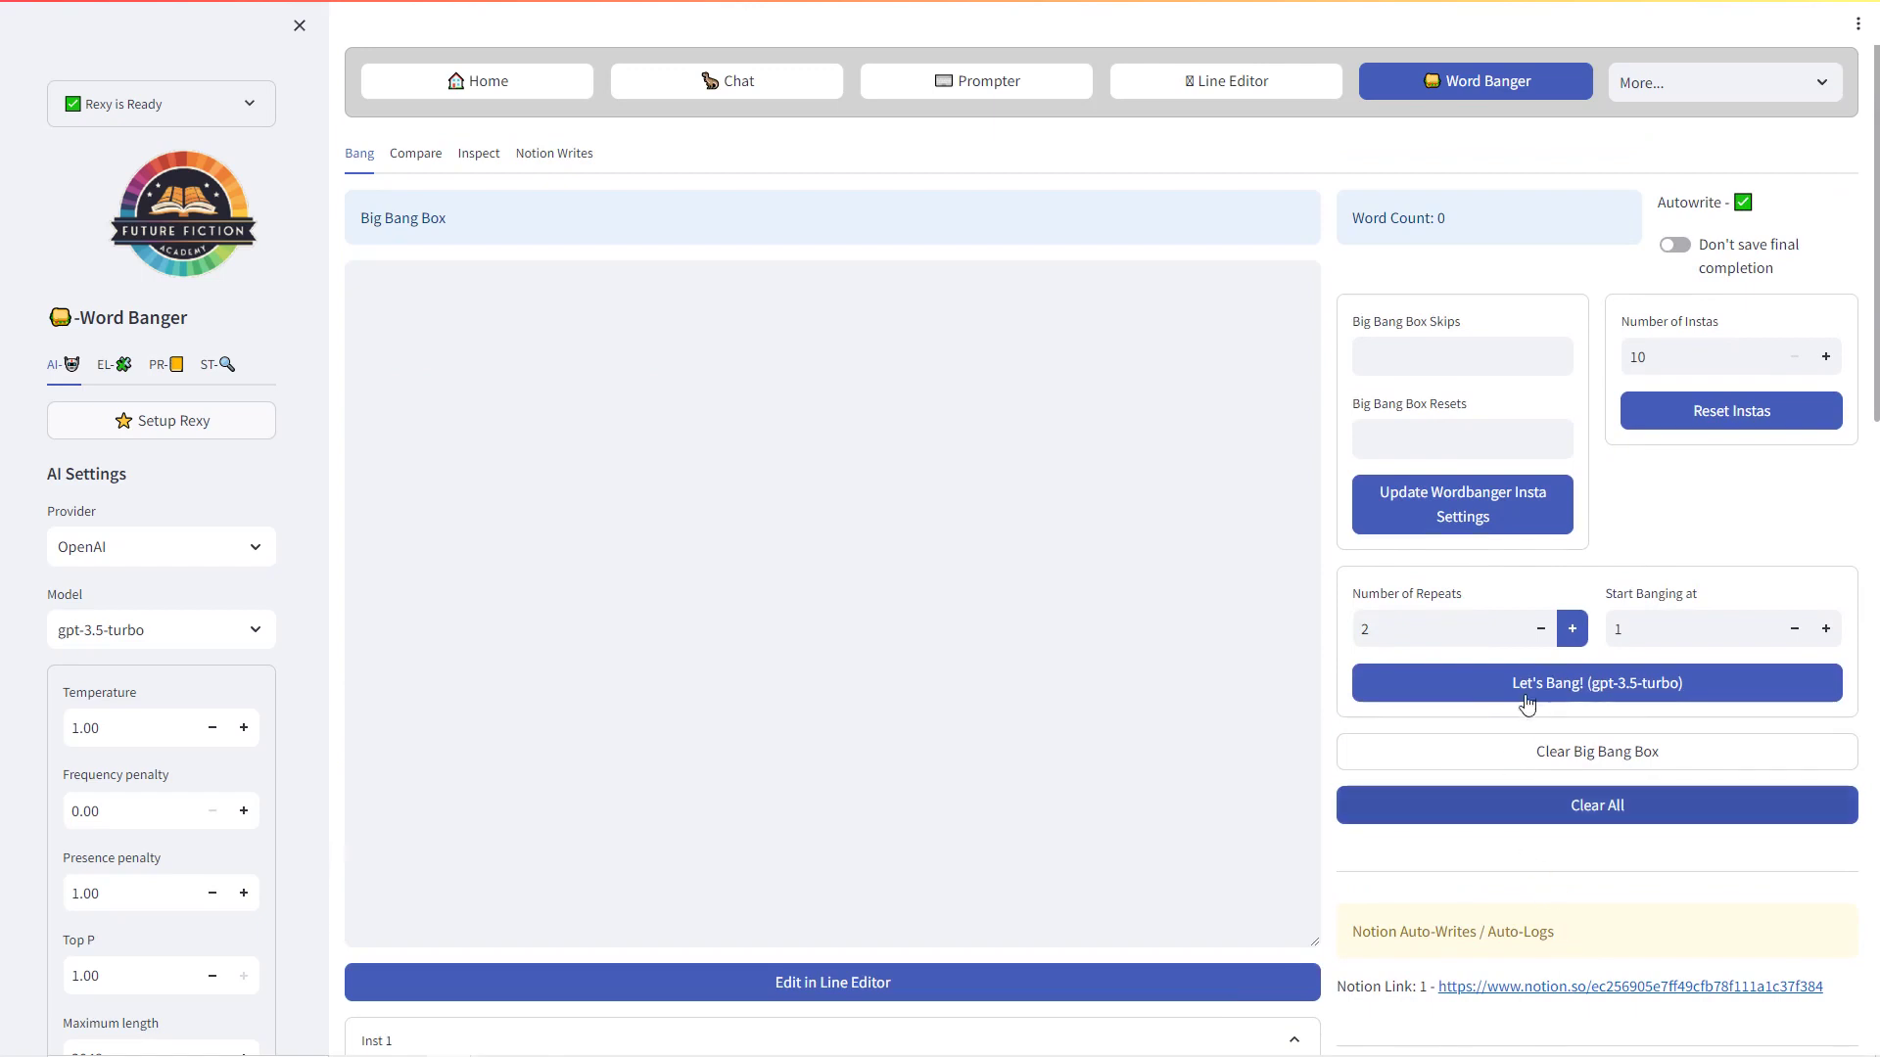
left_click(1535, 696)
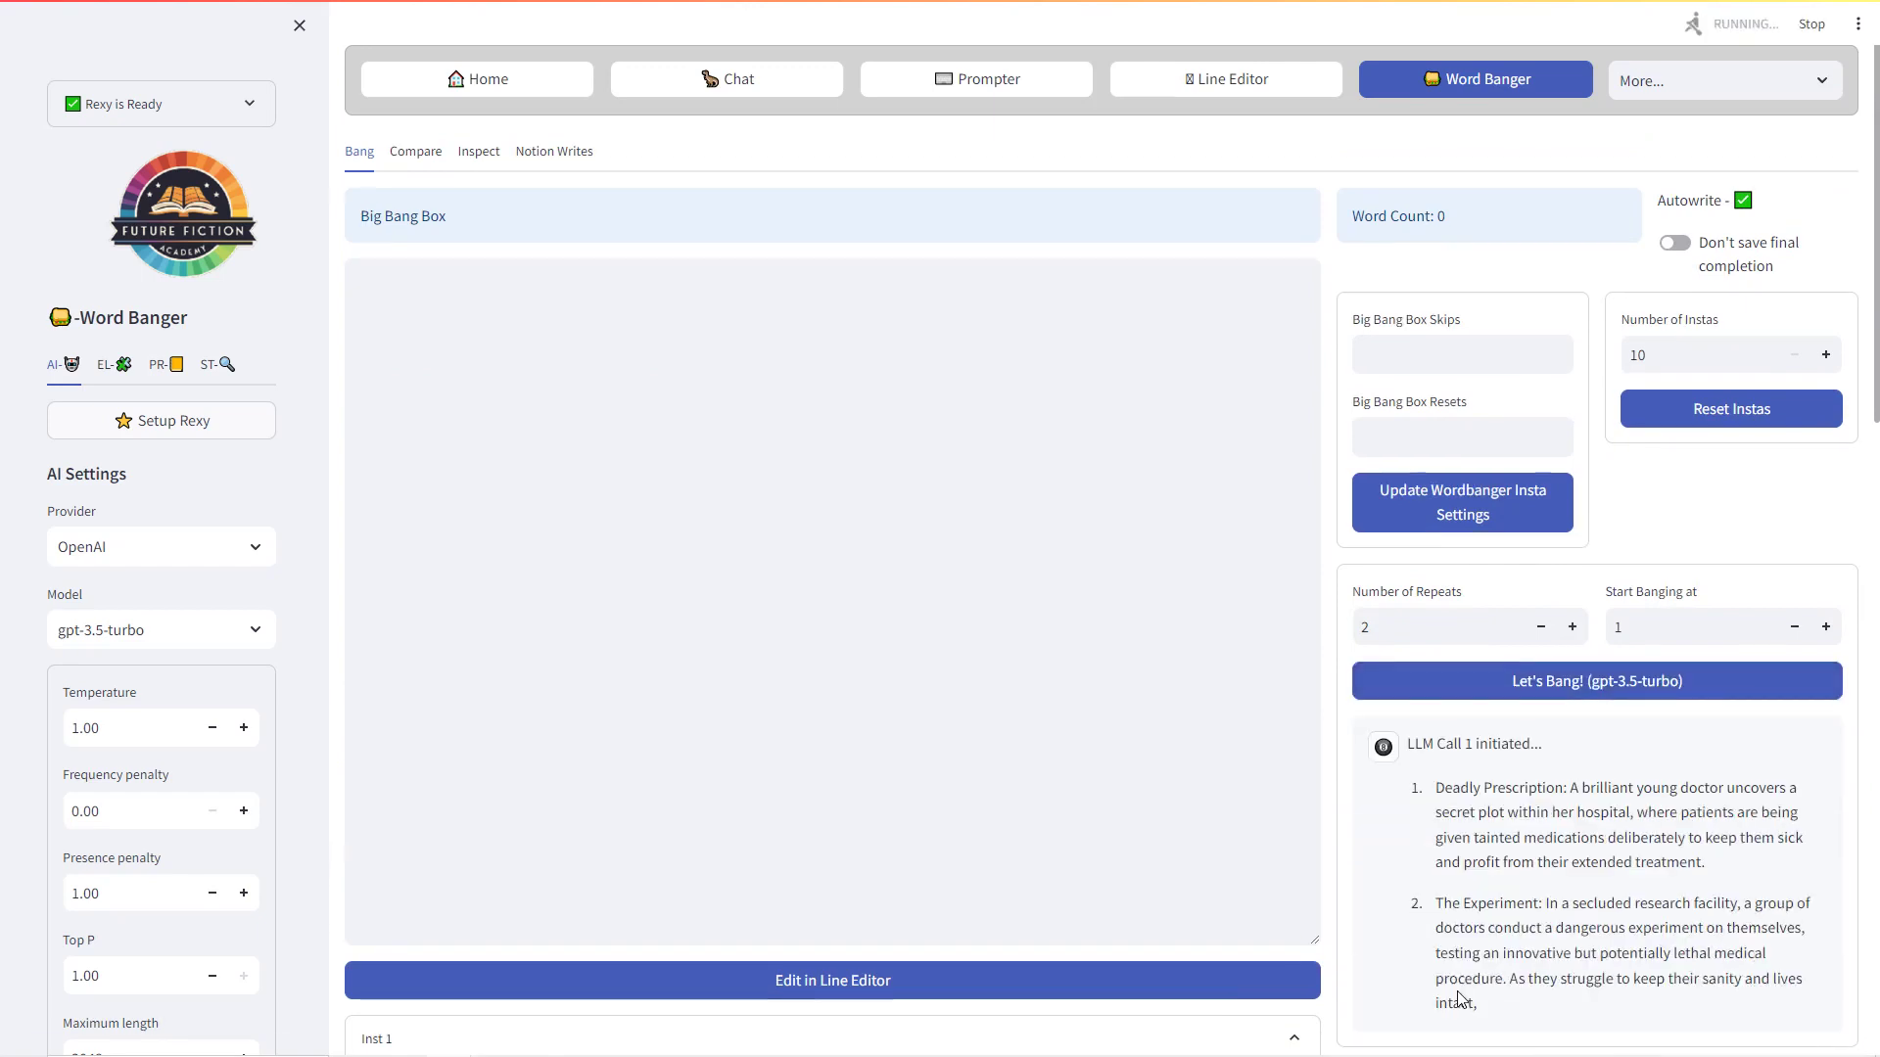
scroll(1439, 995, "down", 4)
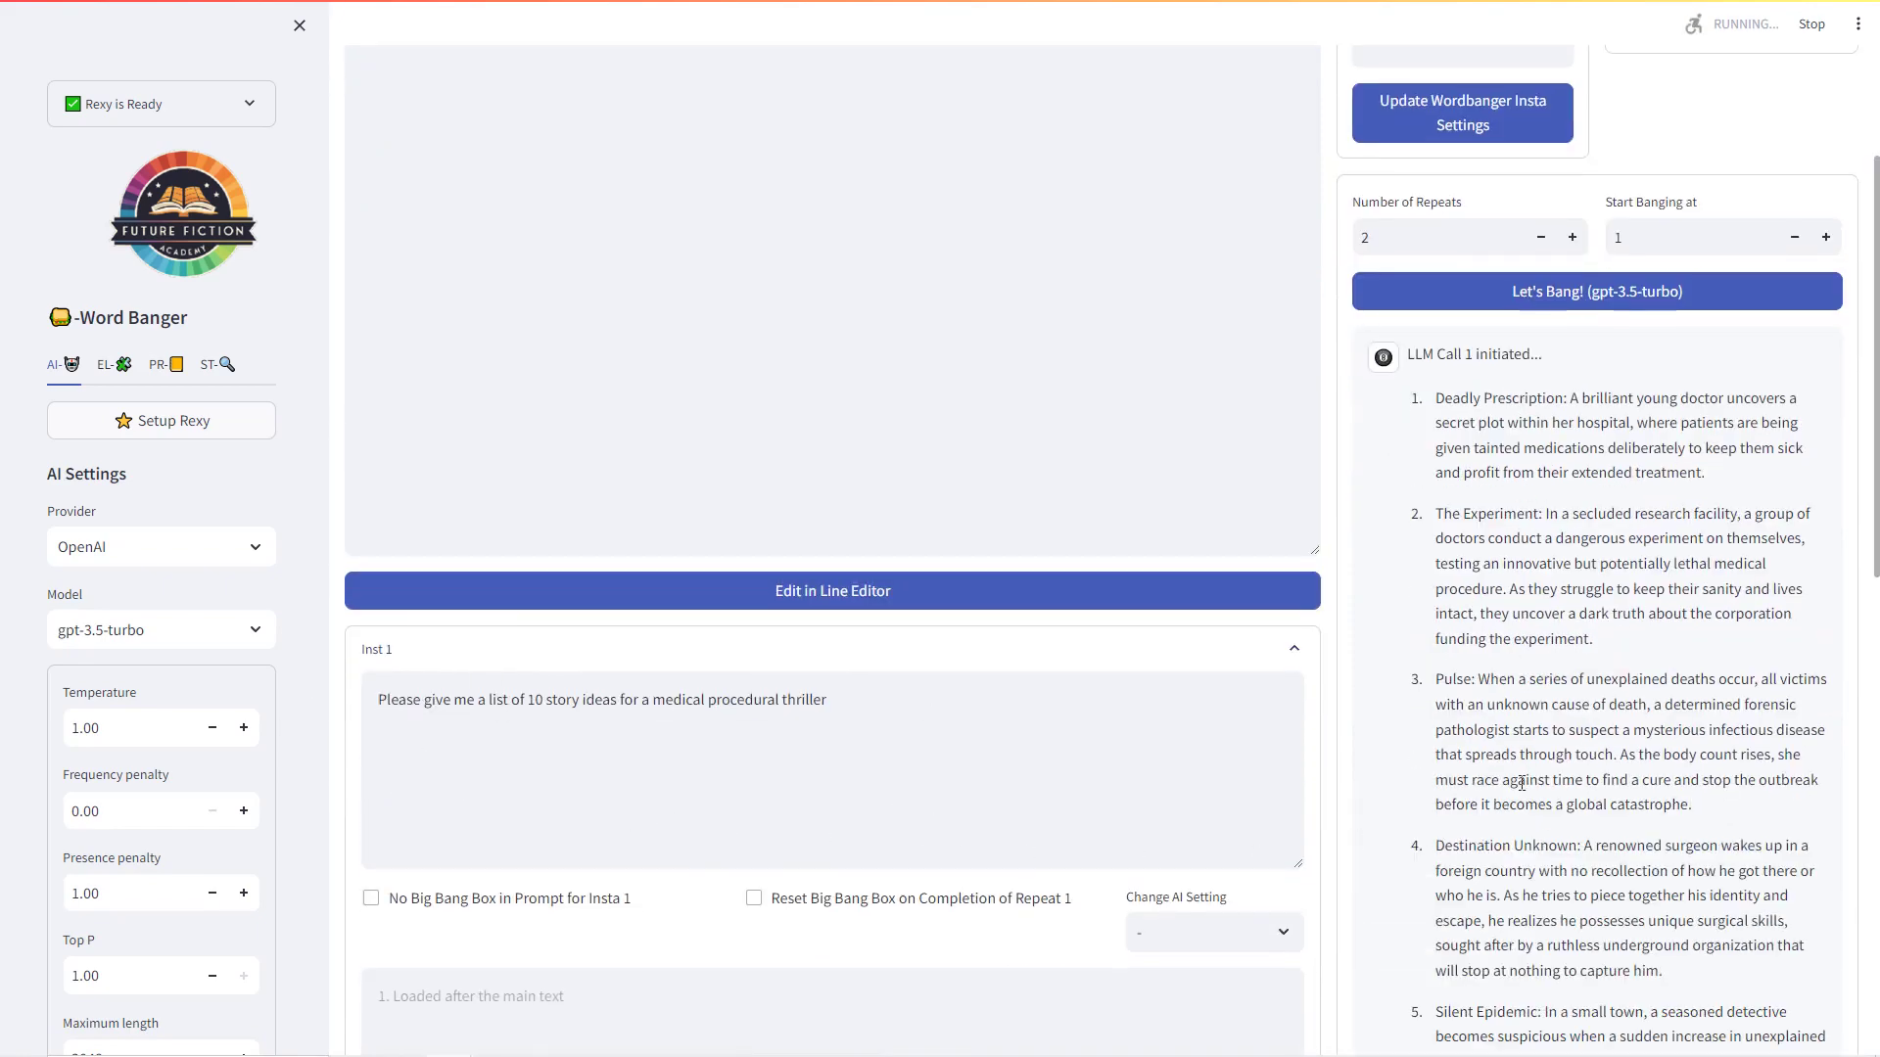
scroll(1520, 837, "down", 3)
scroll(1519, 837, "down", 12)
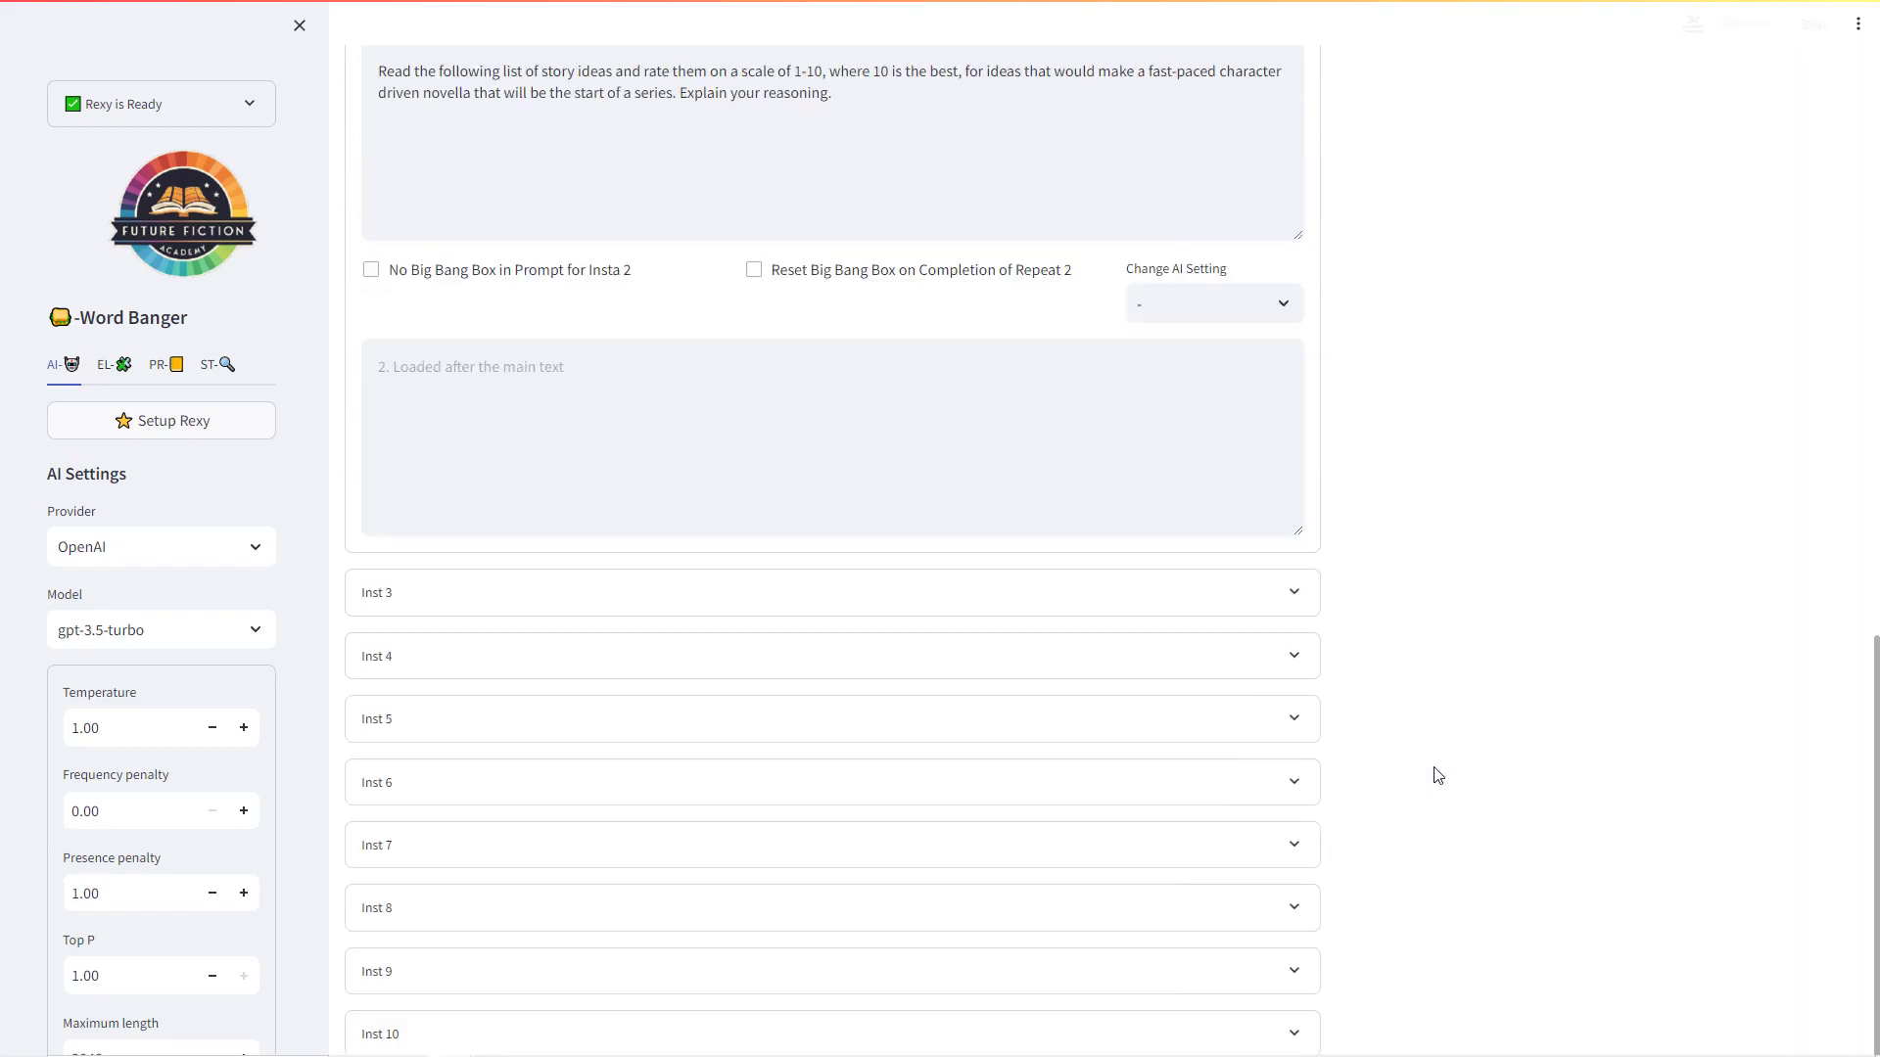
scroll(1408, 831, "up", 10)
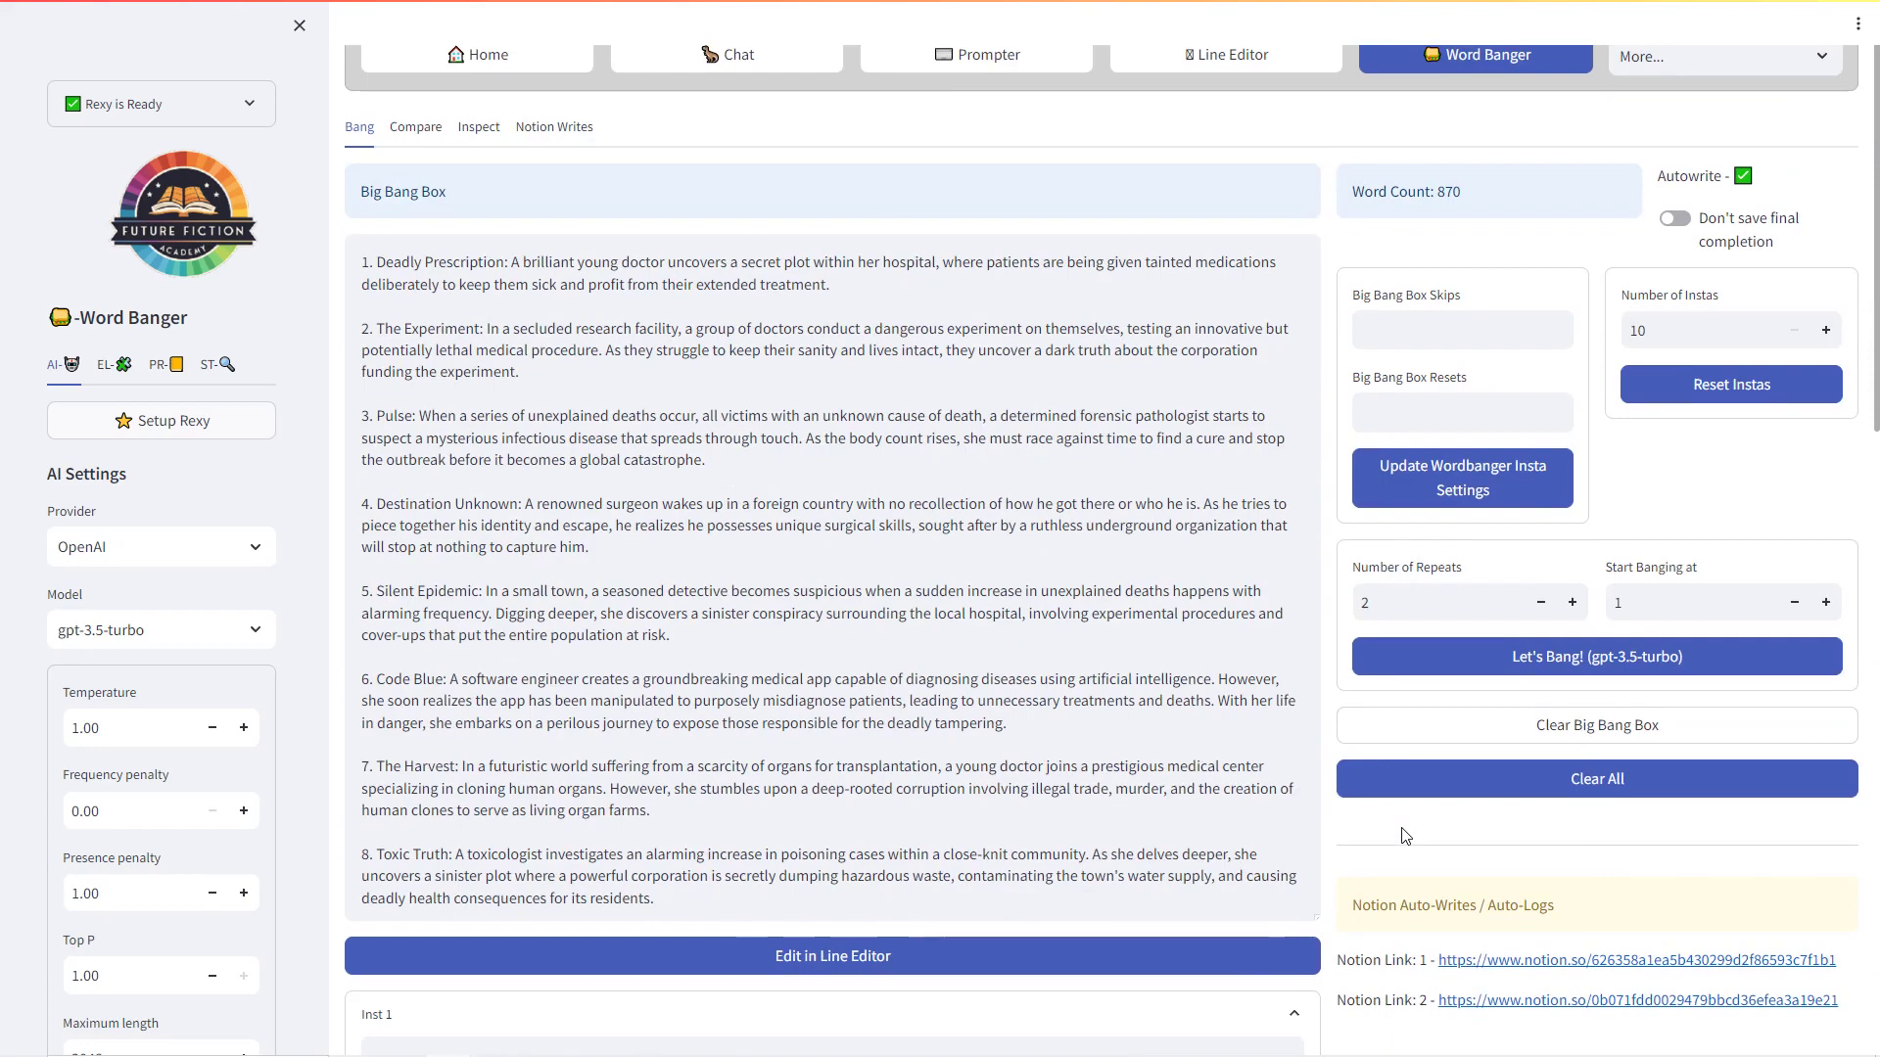
- Examine the list of 10 medical procedural thriller story ideas in the Big Bang Box, highlighting it from first to last idea
left_click(363, 301)
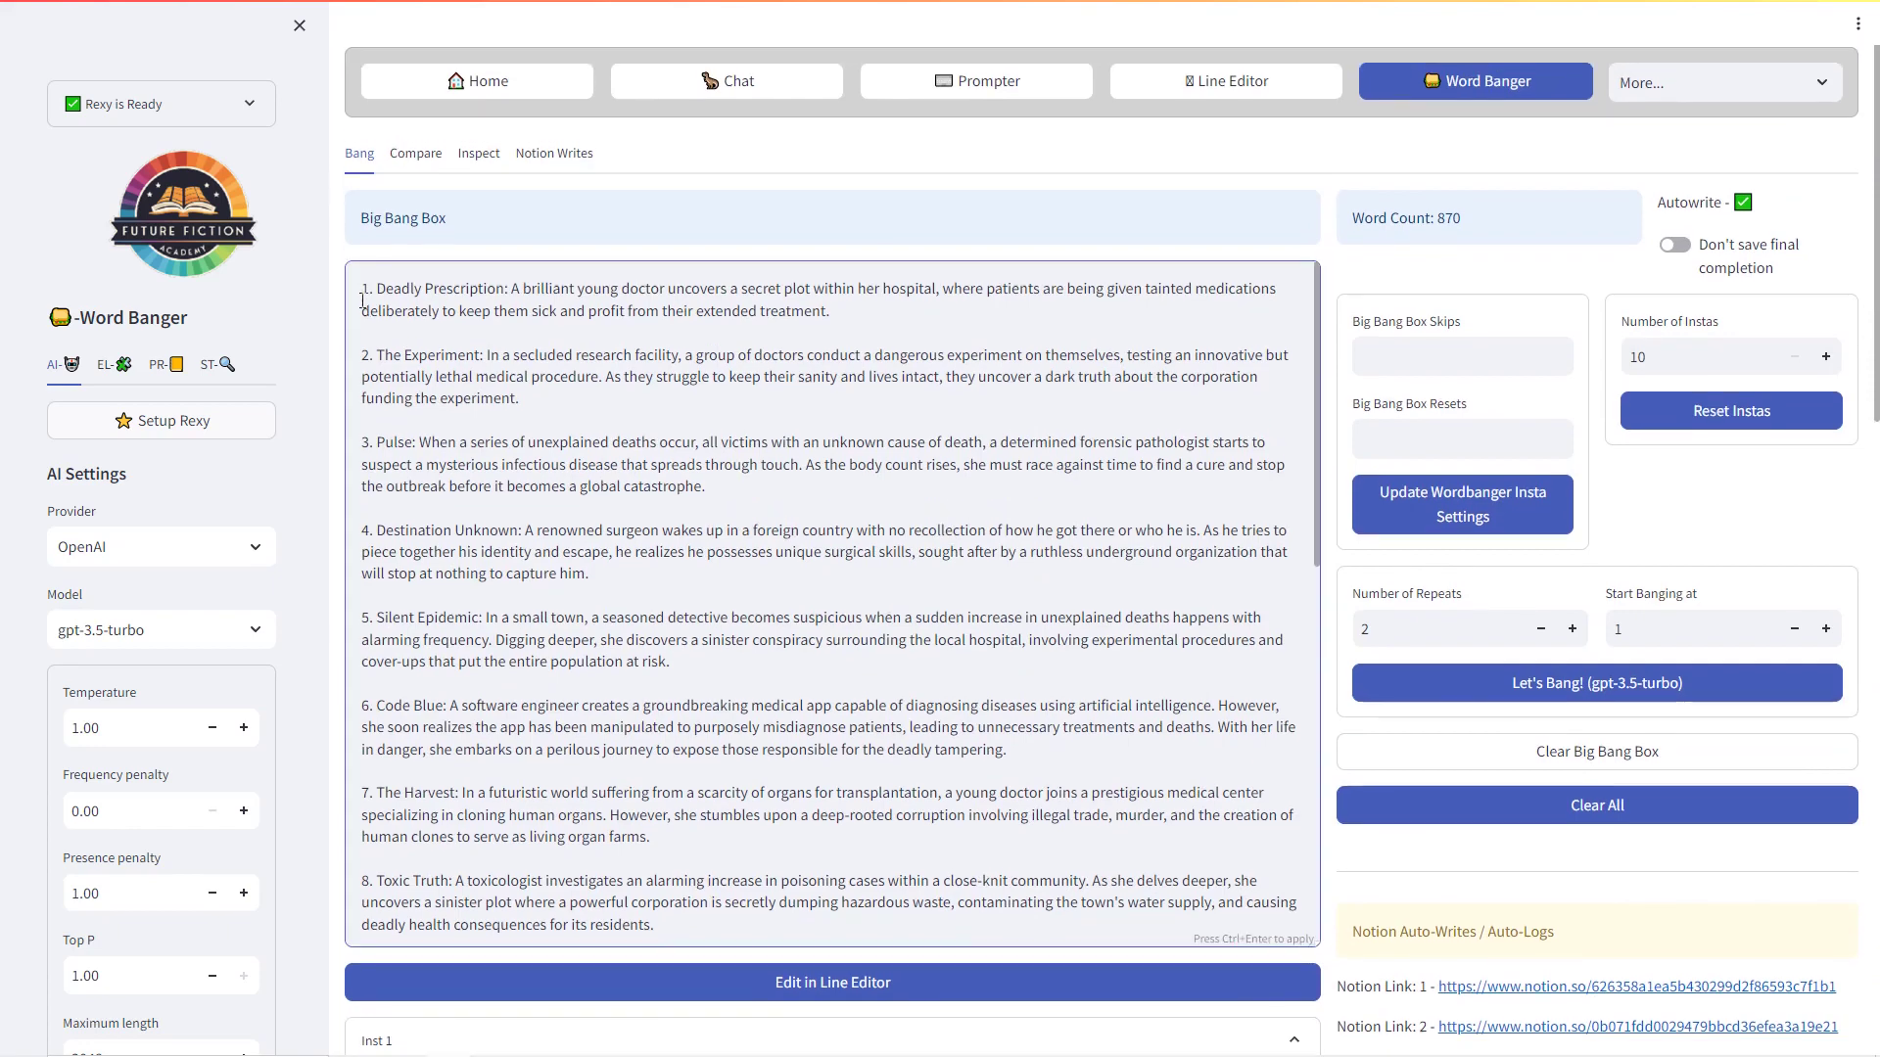
left_click_drag(362, 291, 887, 1033)
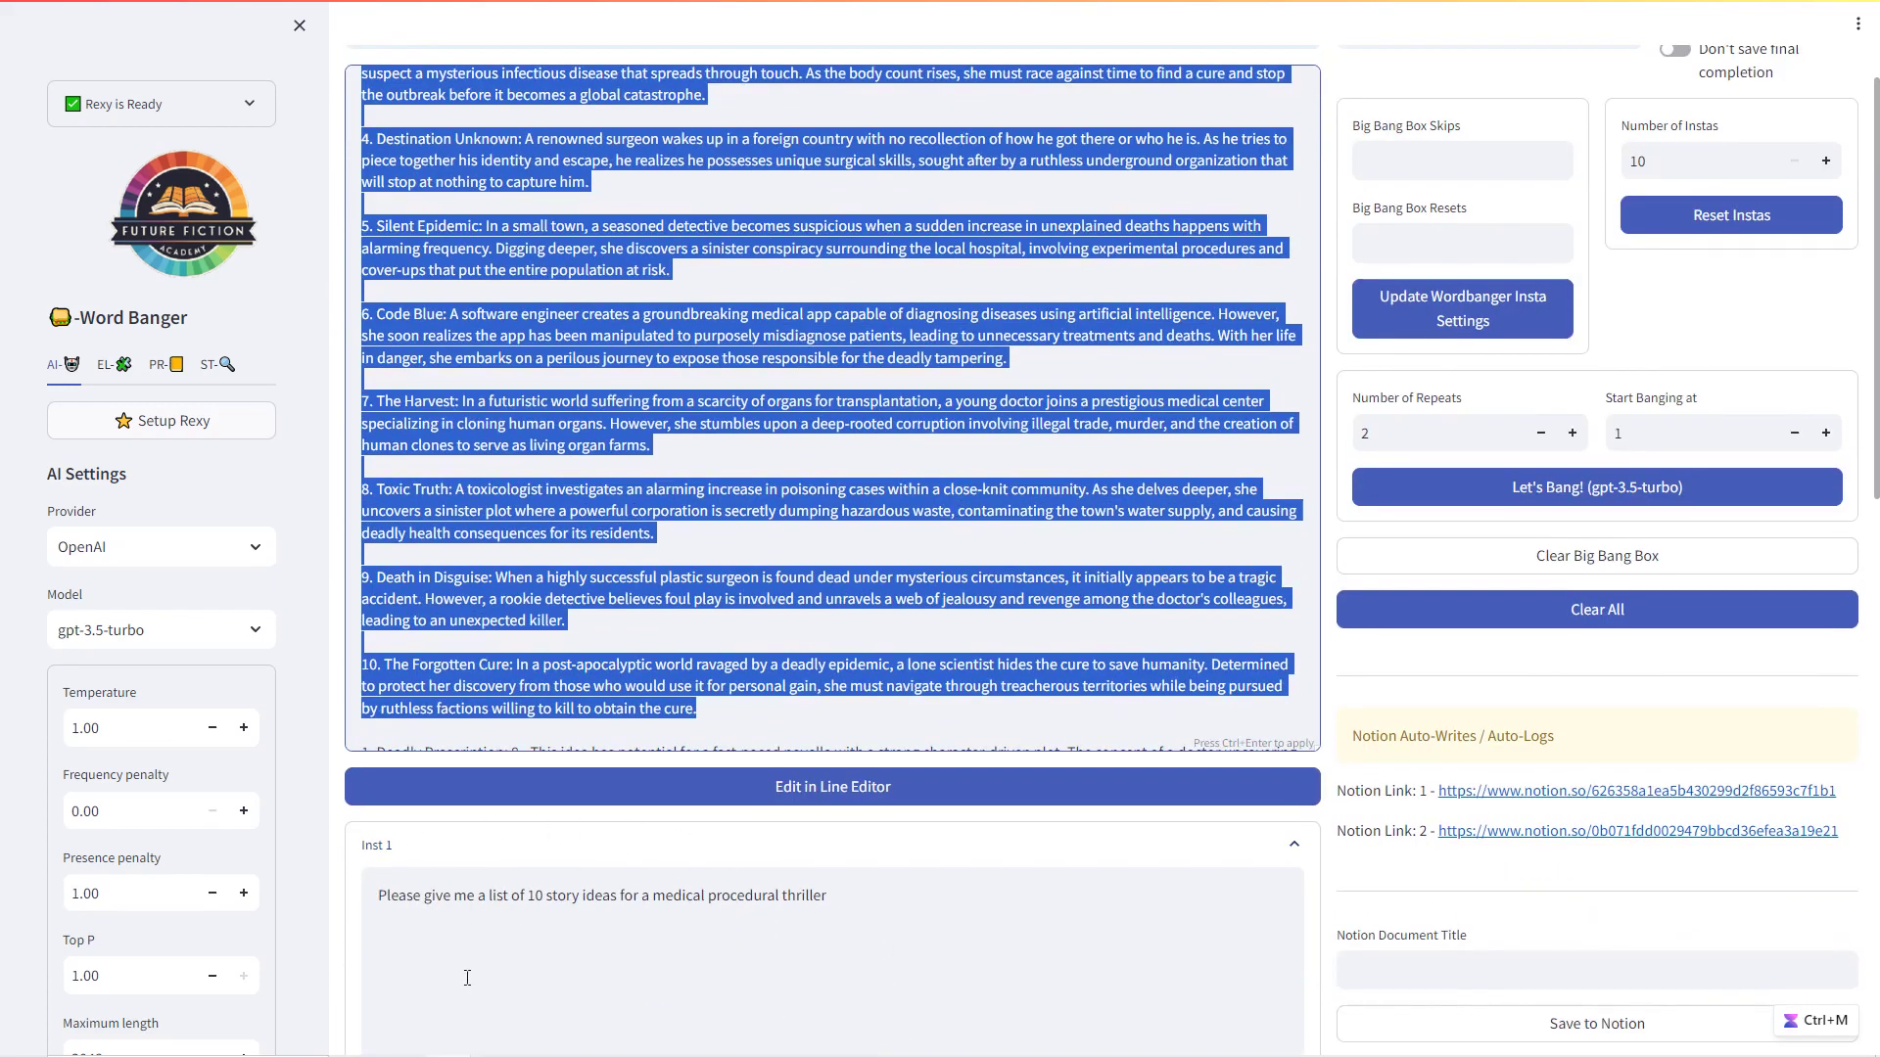
left_click(730, 710)
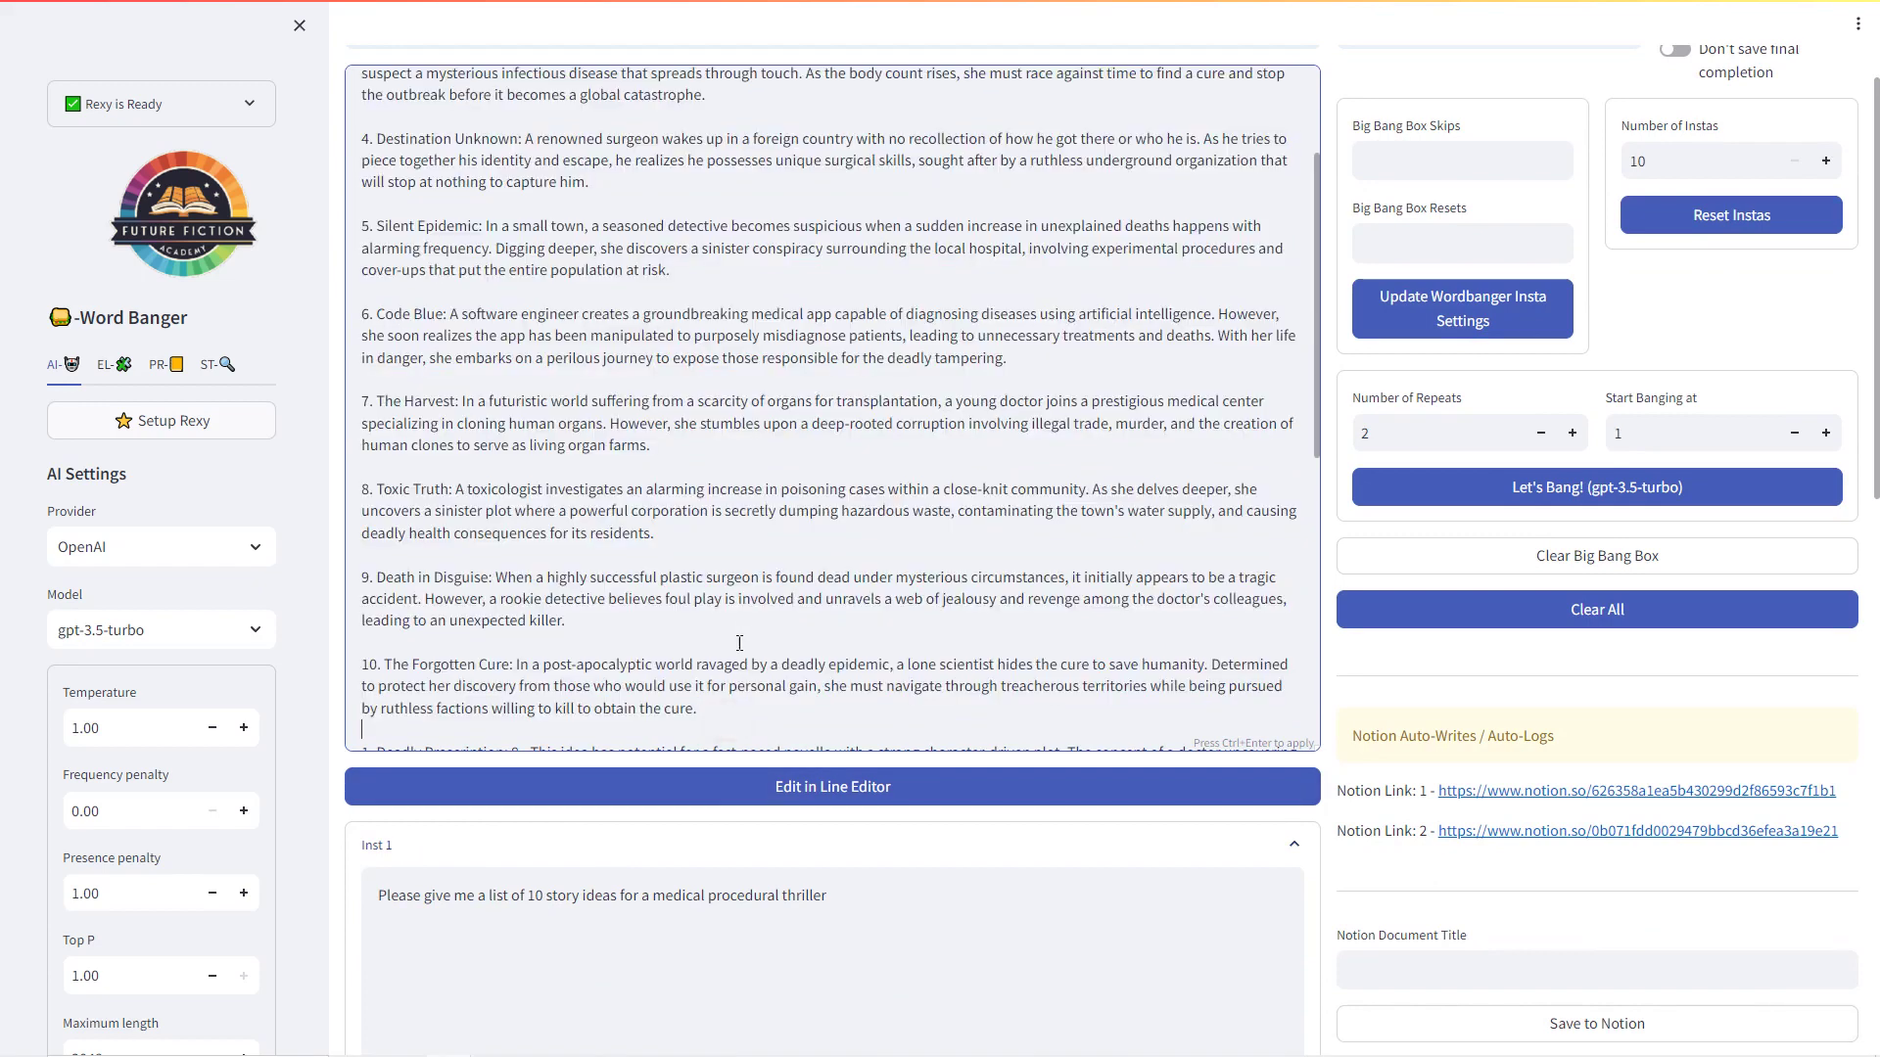
- Examine the story idea ratings and reasoning in the Big Bang Box and compare them with the Inst 1 and Inst 2 prompts
scroll(736, 597, "down", 2)
scroll(737, 597, "down", 3)
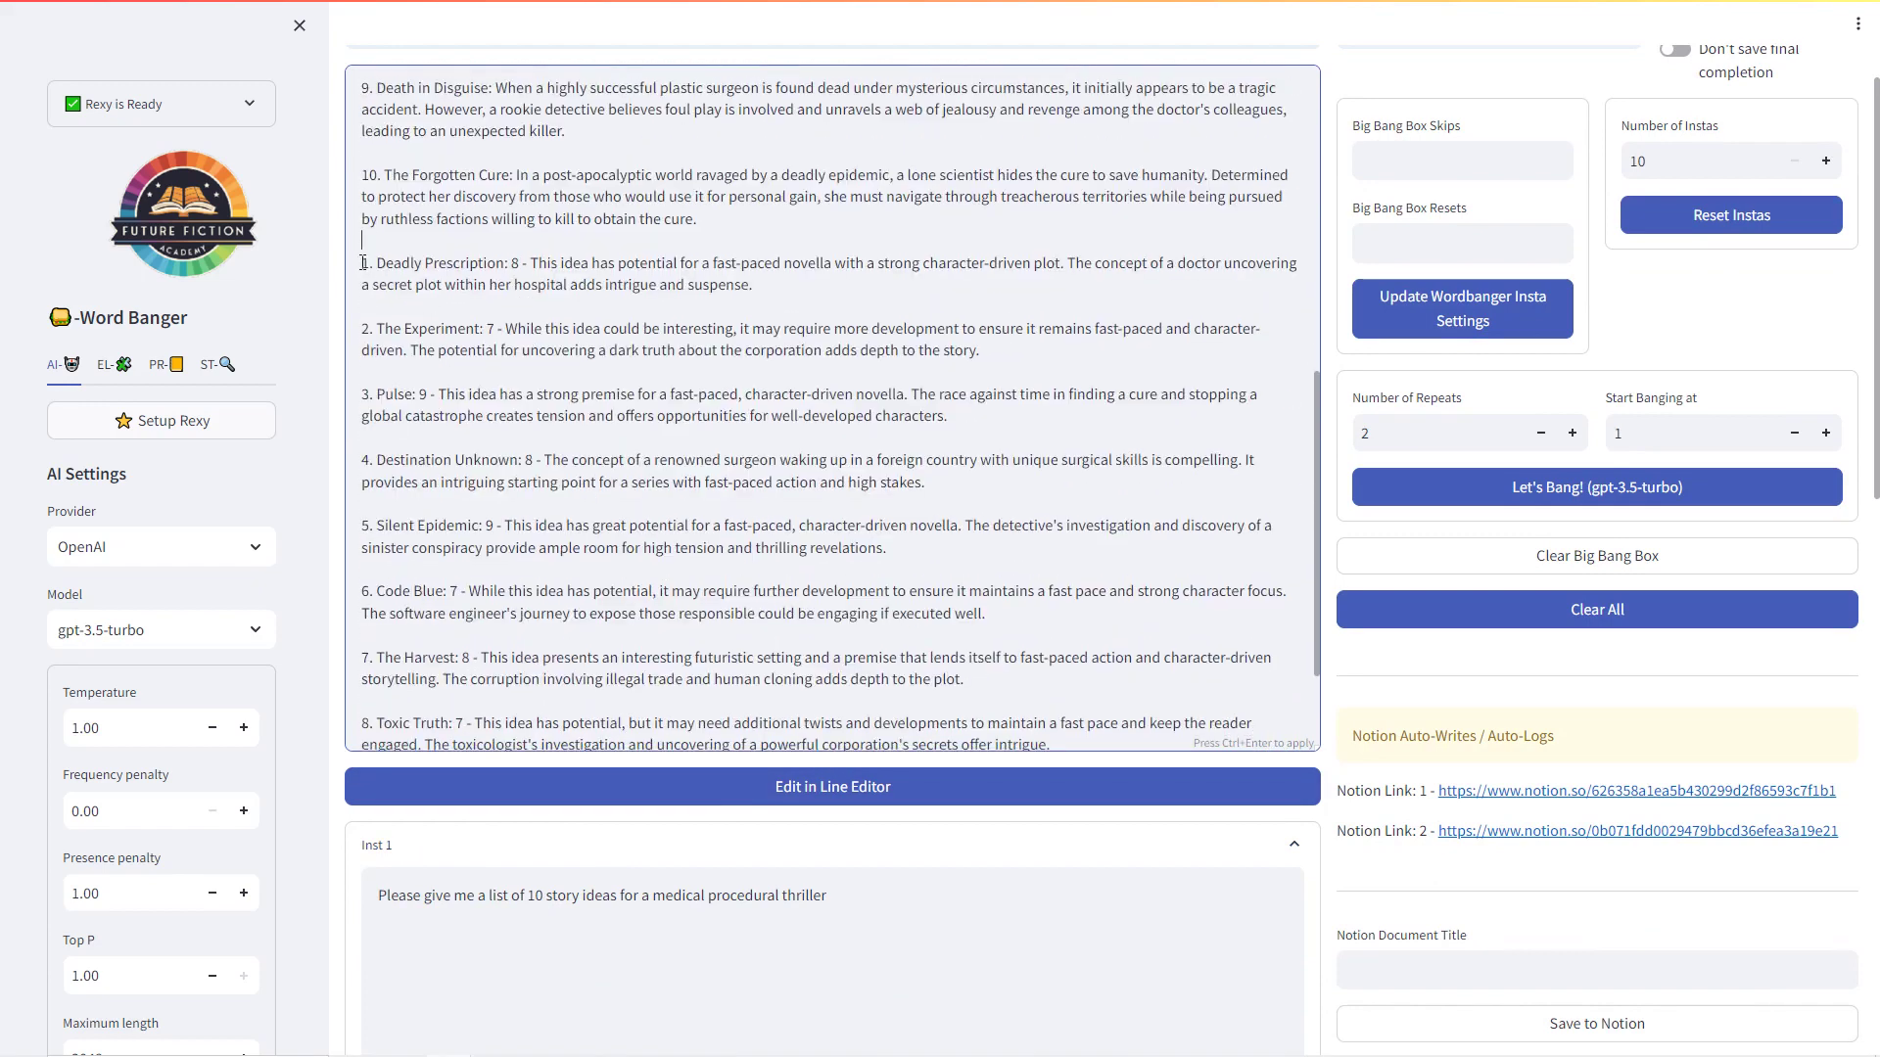
left_click_drag(362, 262, 889, 735)
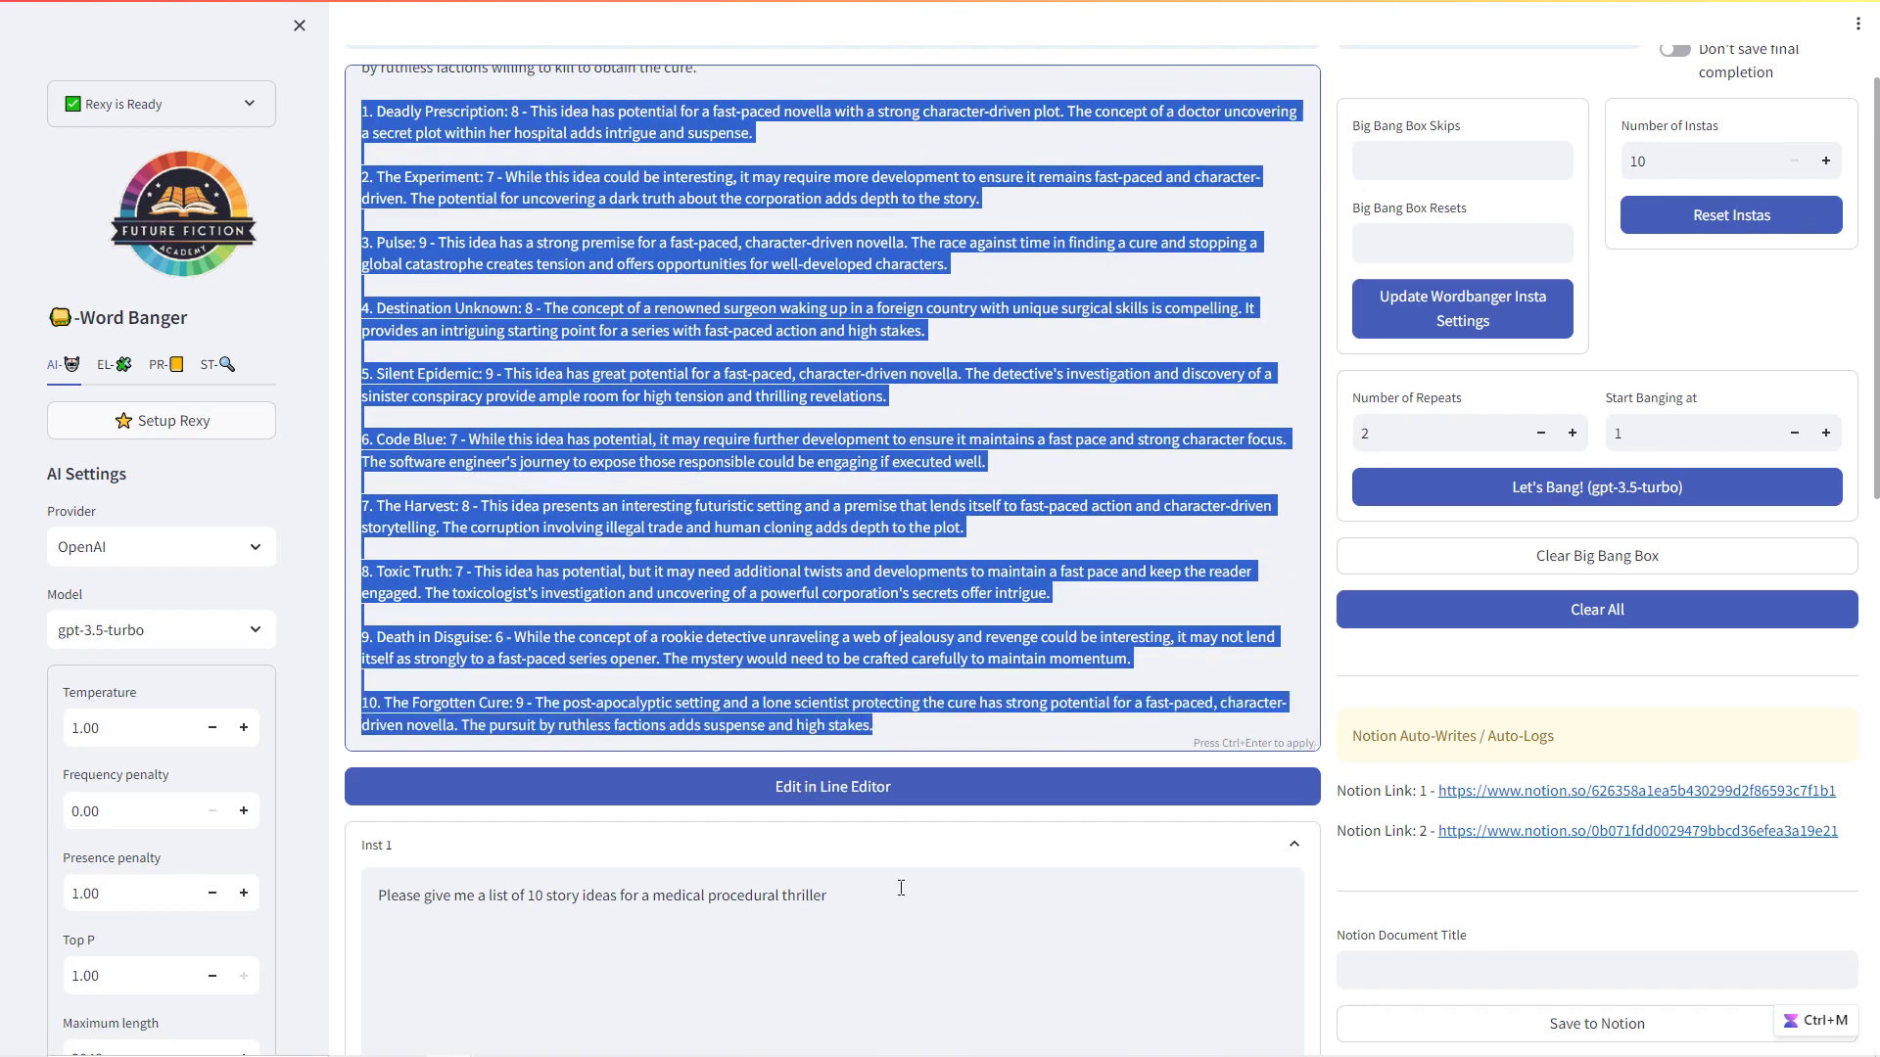
scroll(891, 876, "down", 4)
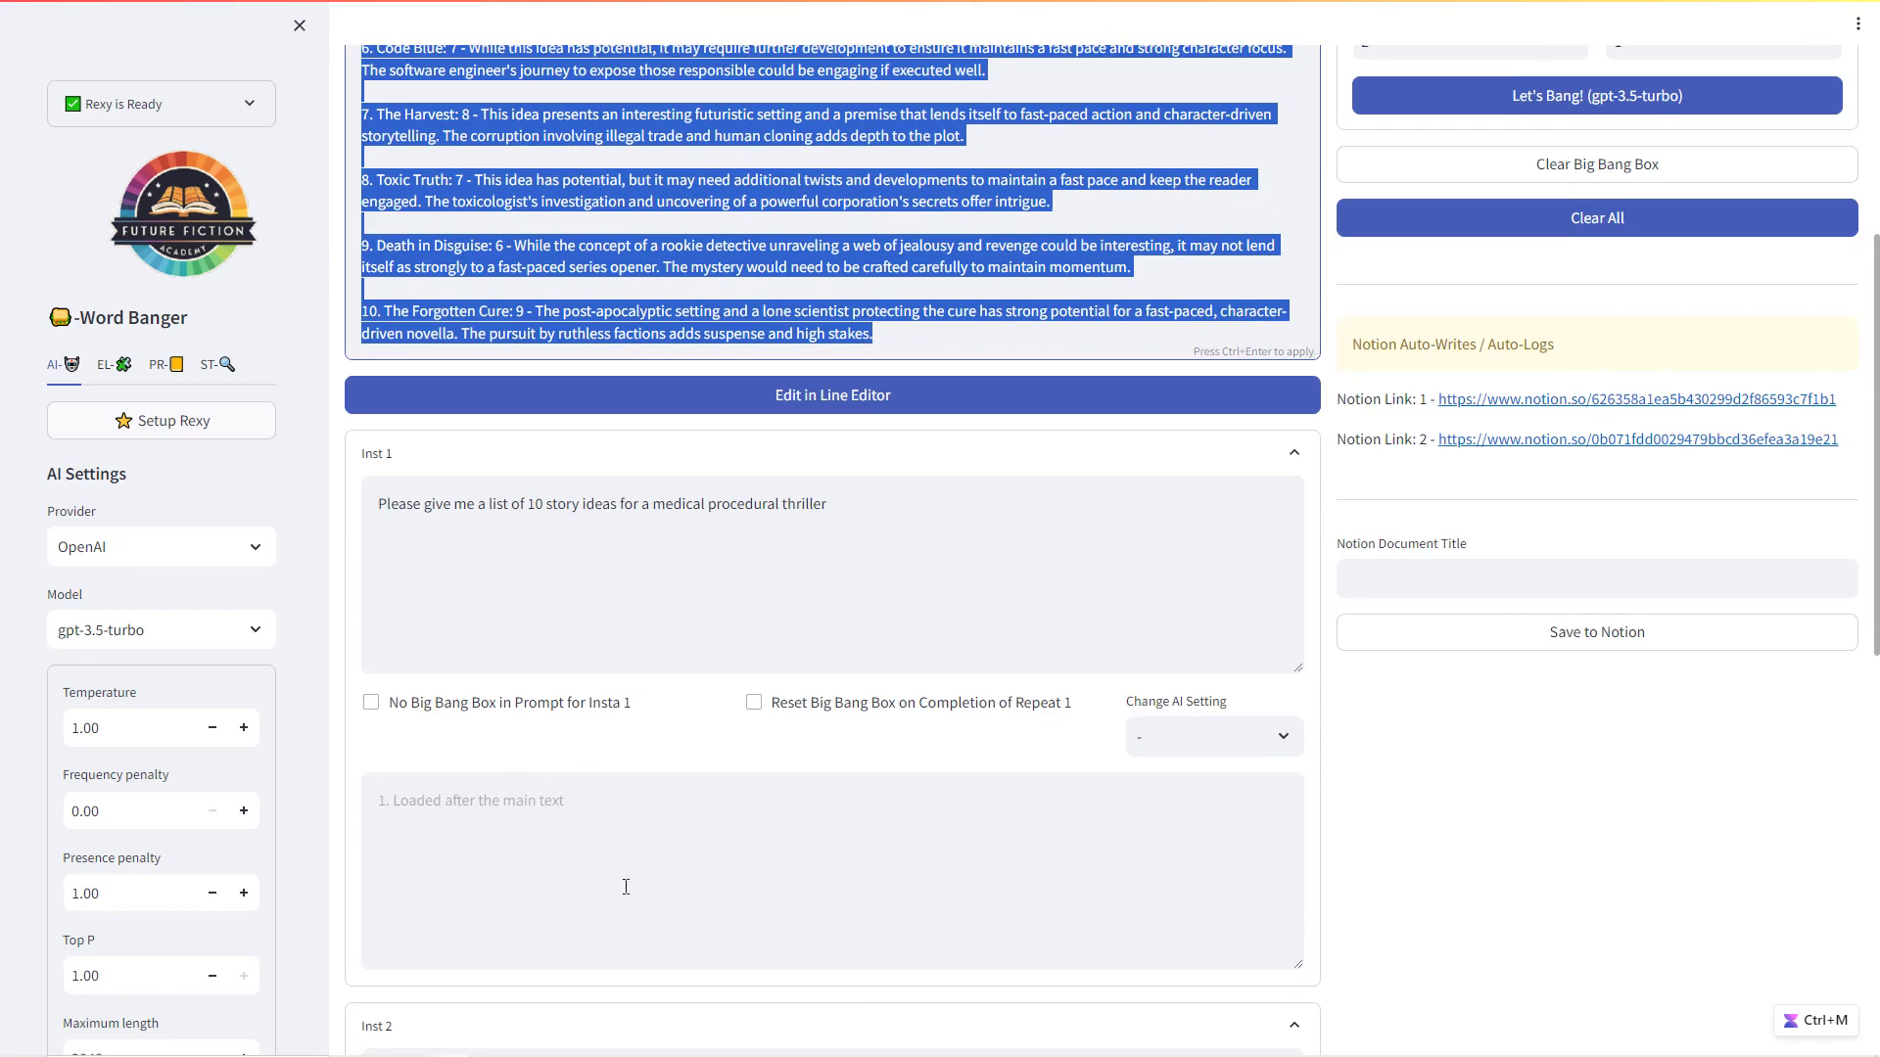
scroll(627, 886, "down", 3)
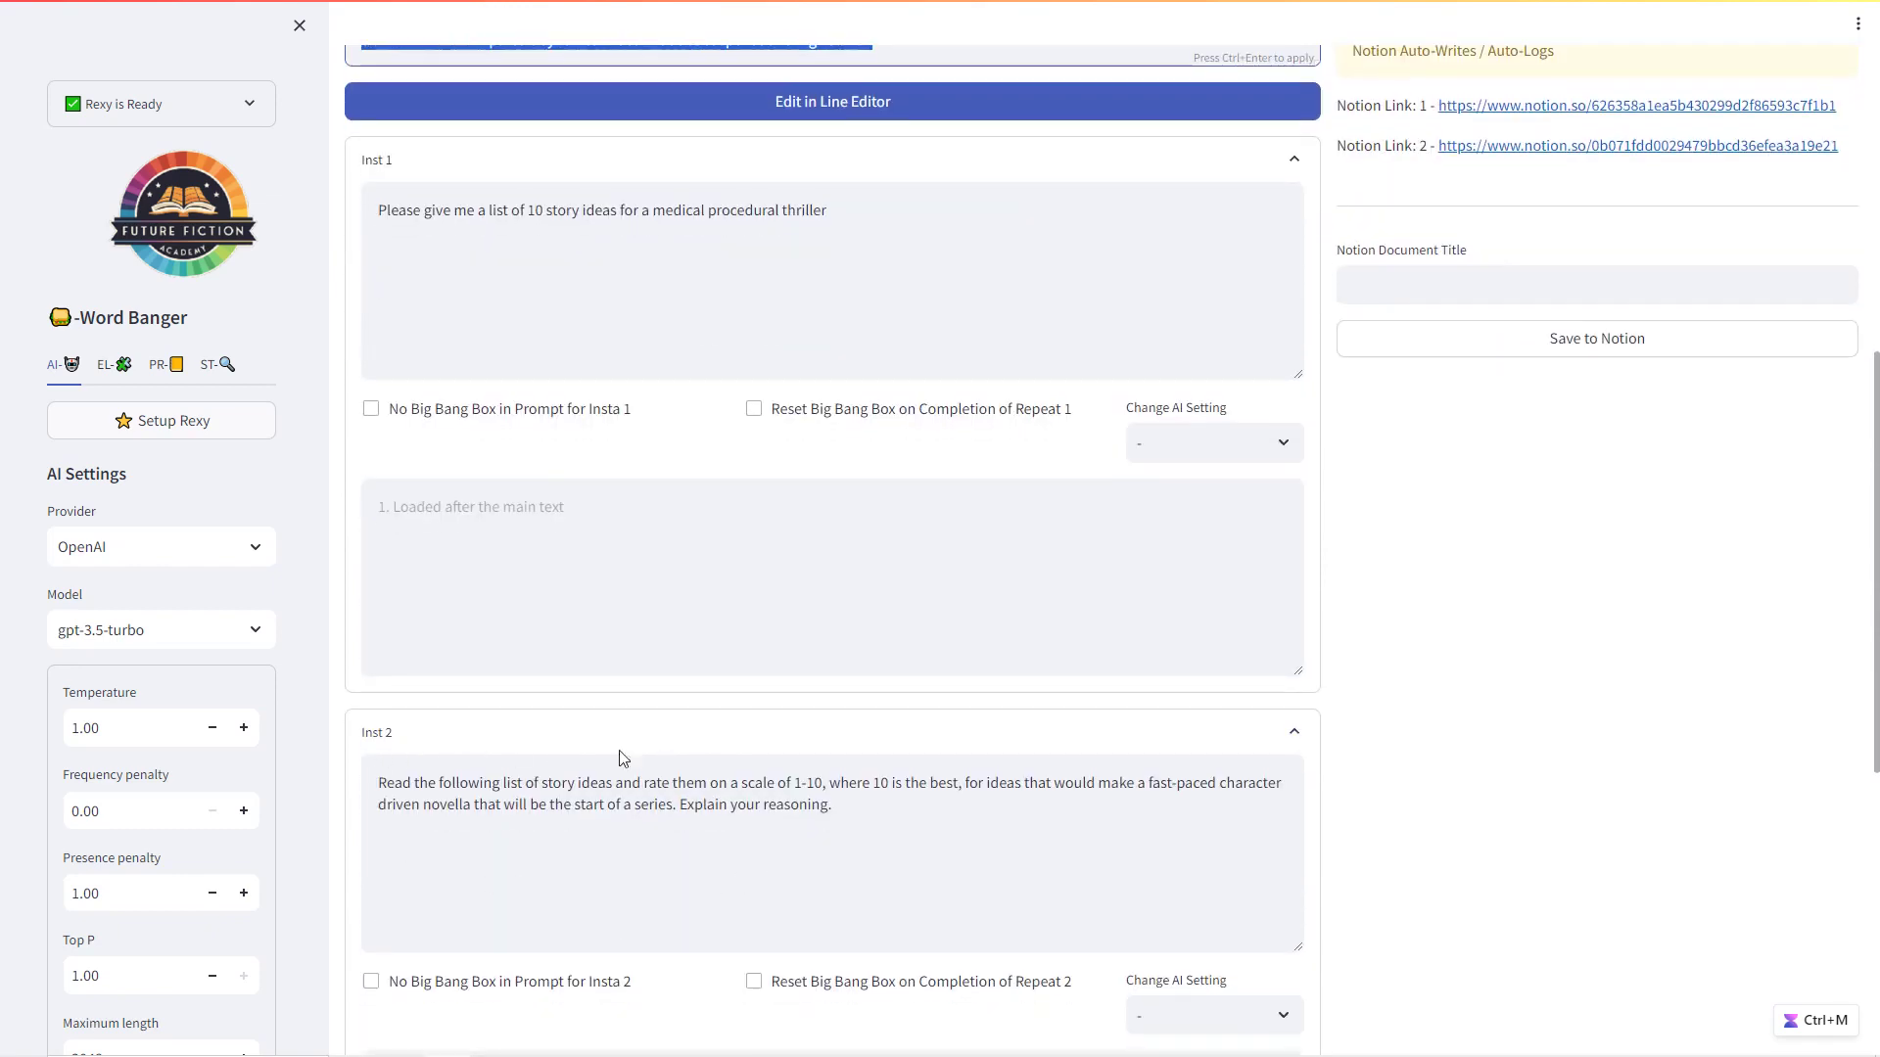
scroll(417, 862, "up", 8)
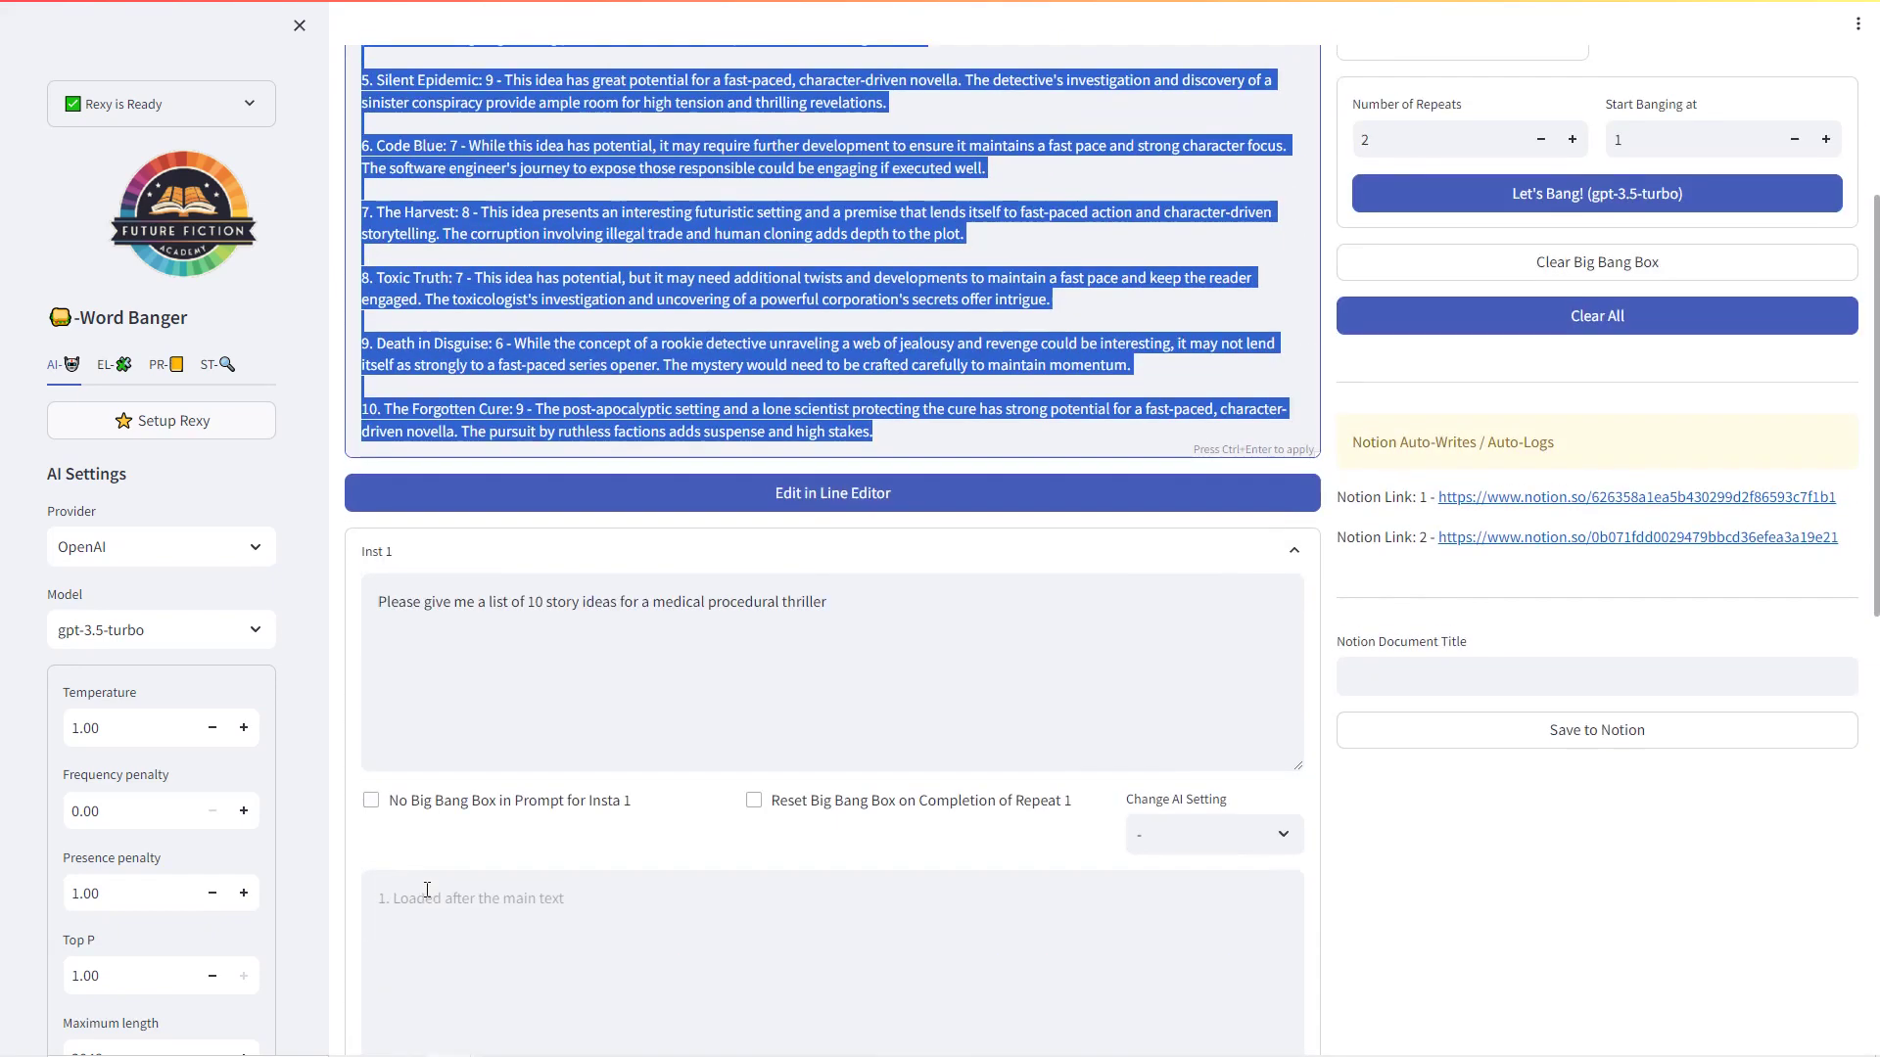
scroll(427, 890, "up", 1)
left_click(902, 924)
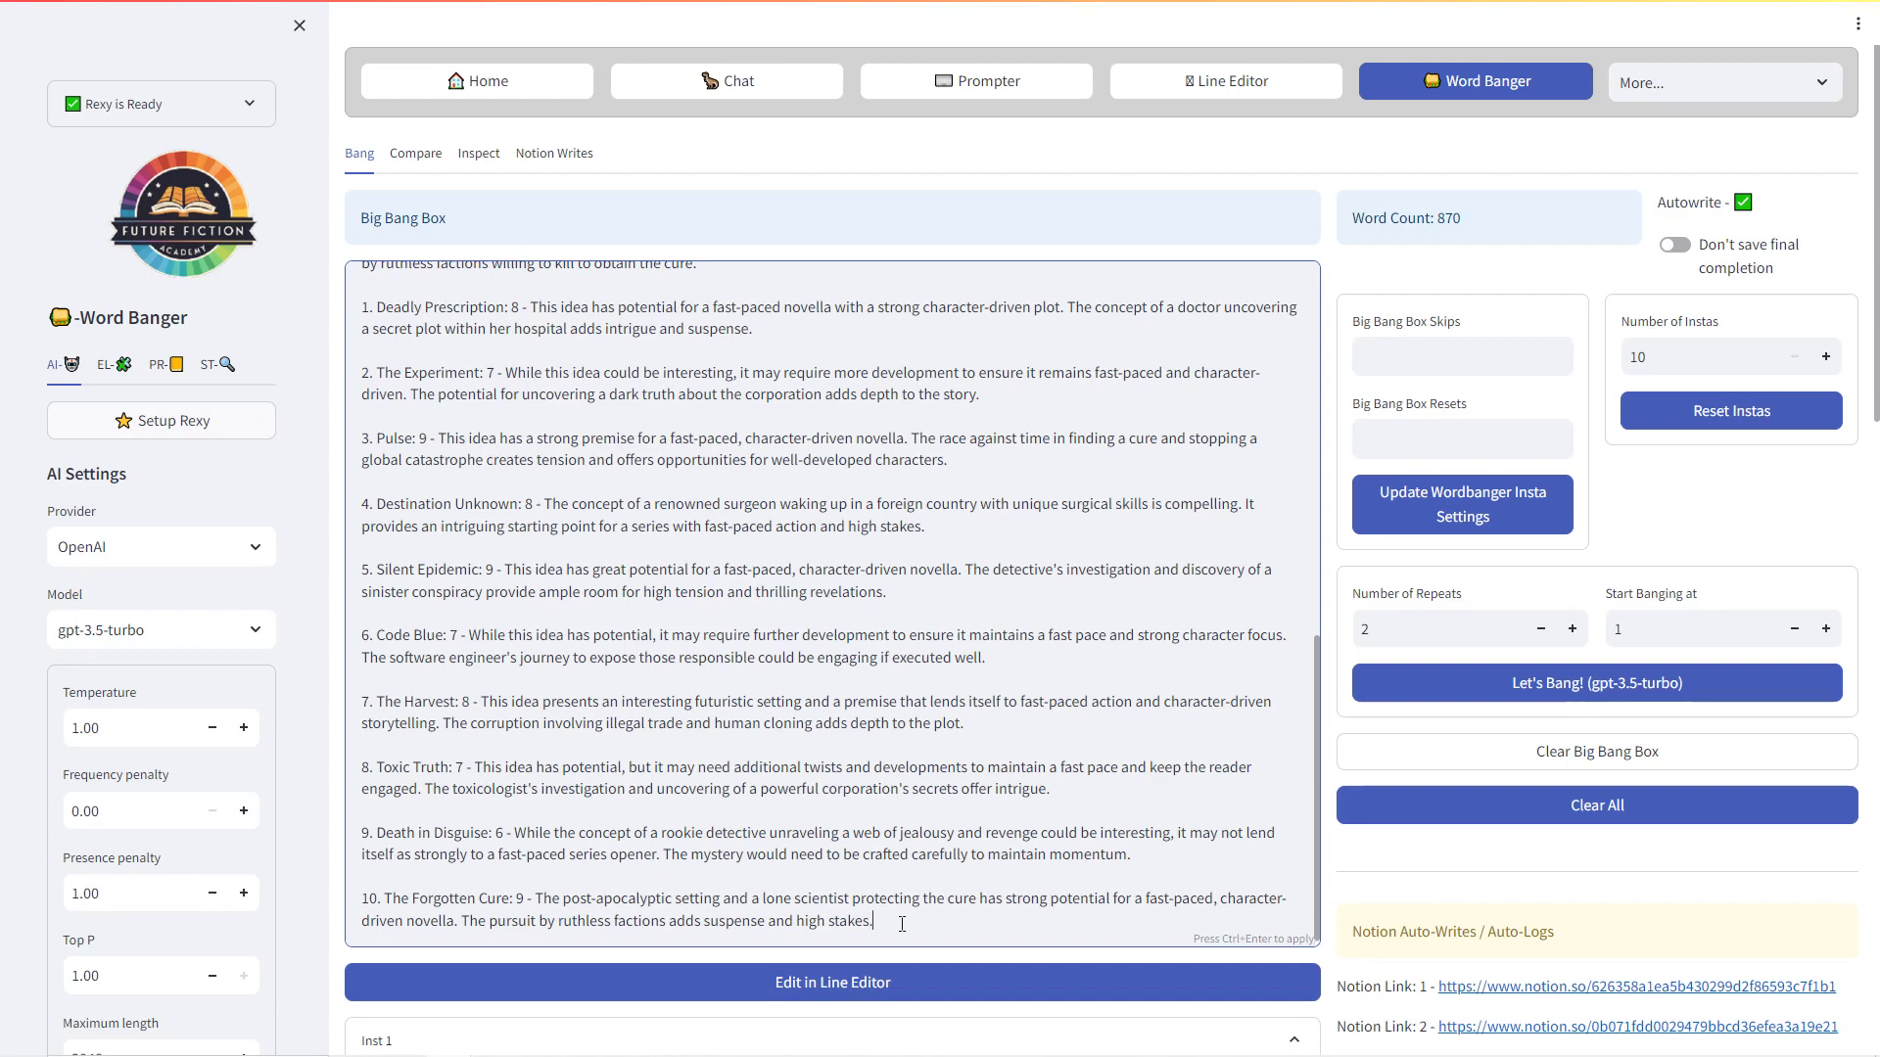
scroll(832, 588, "up", 5)
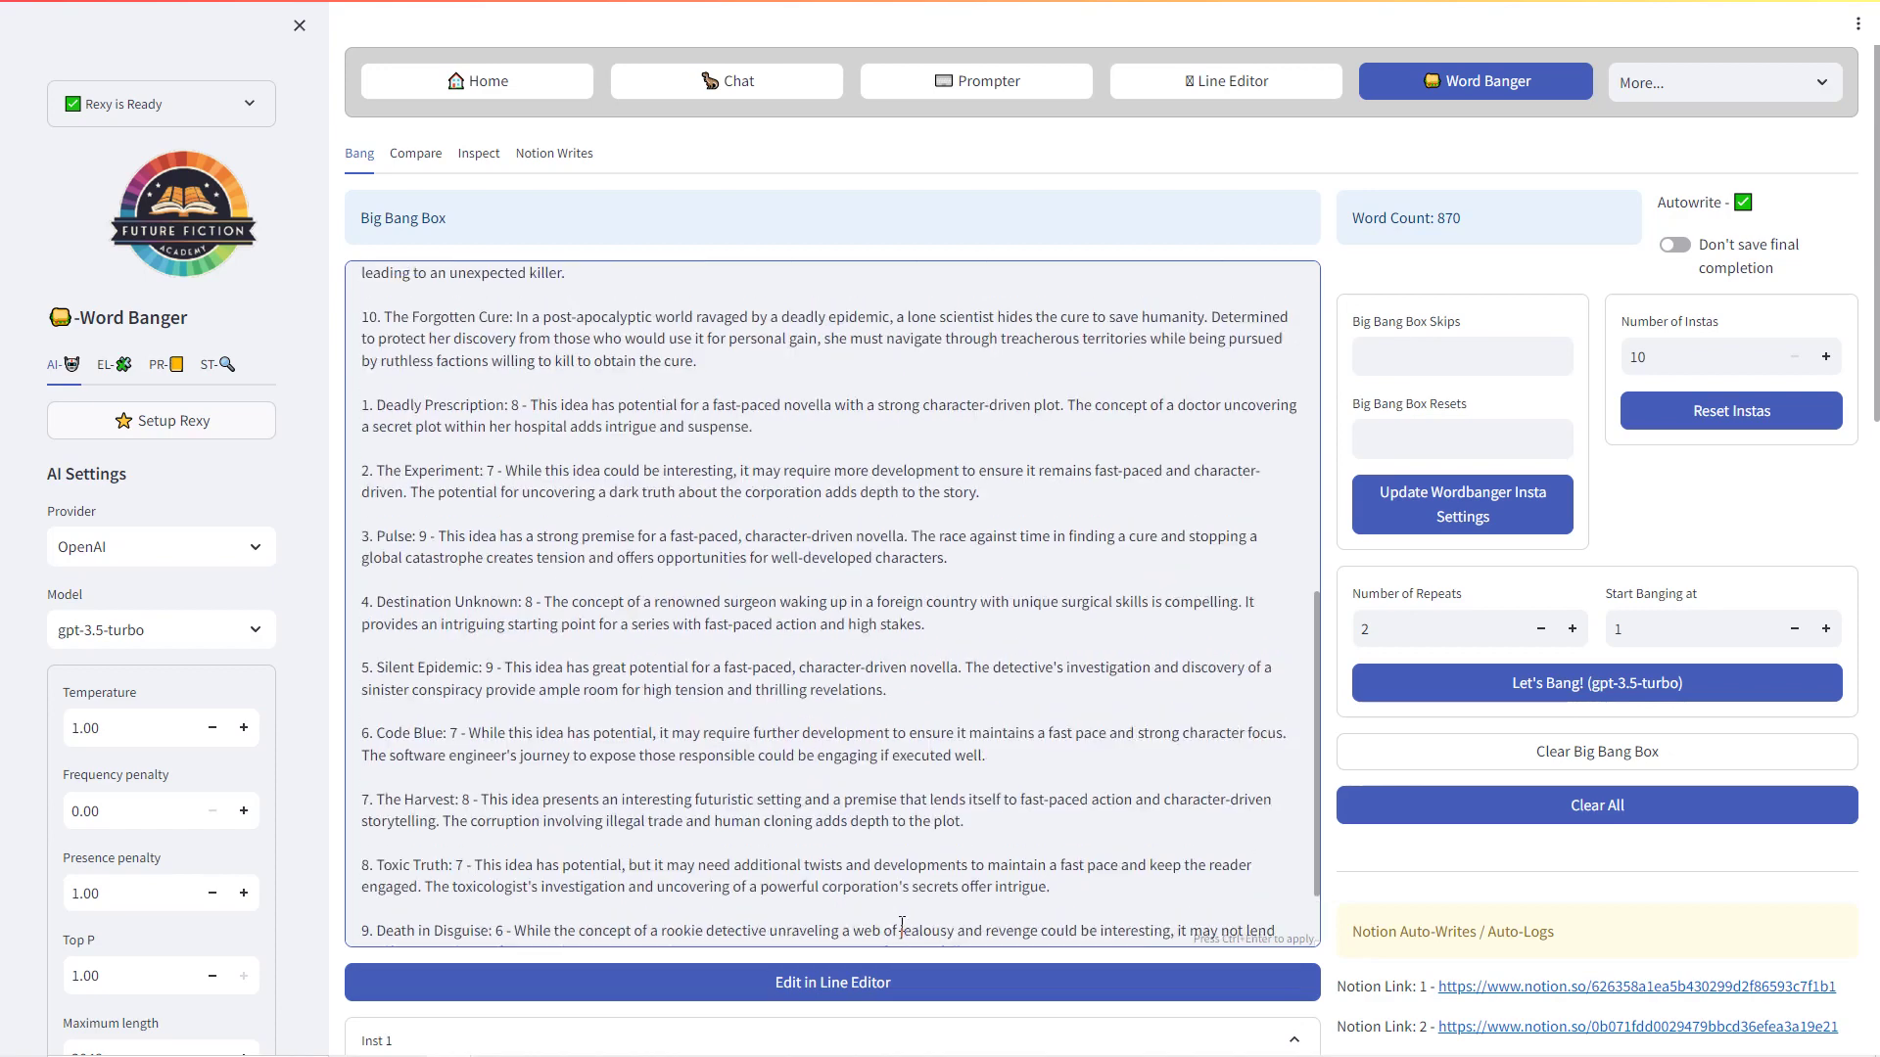
- Open the LLM Tuner page
left_click(1823, 82)
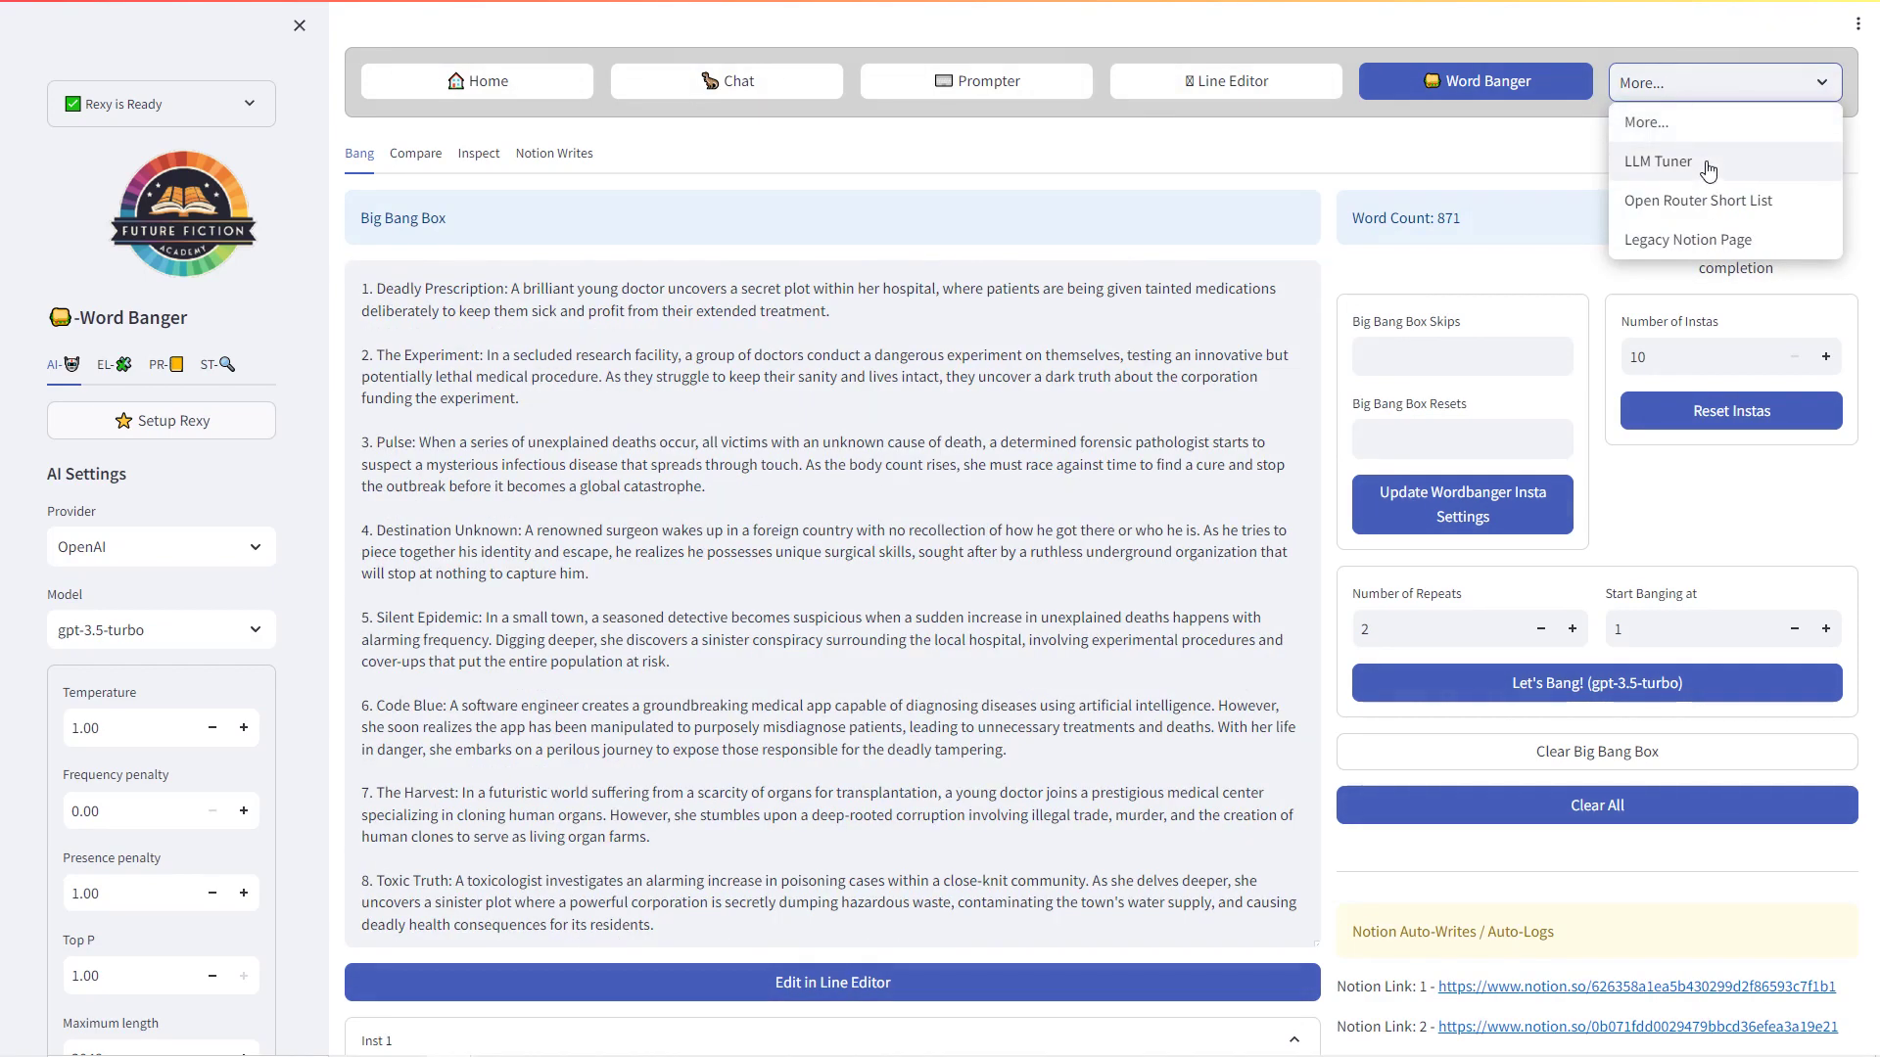
left_click(1709, 171)
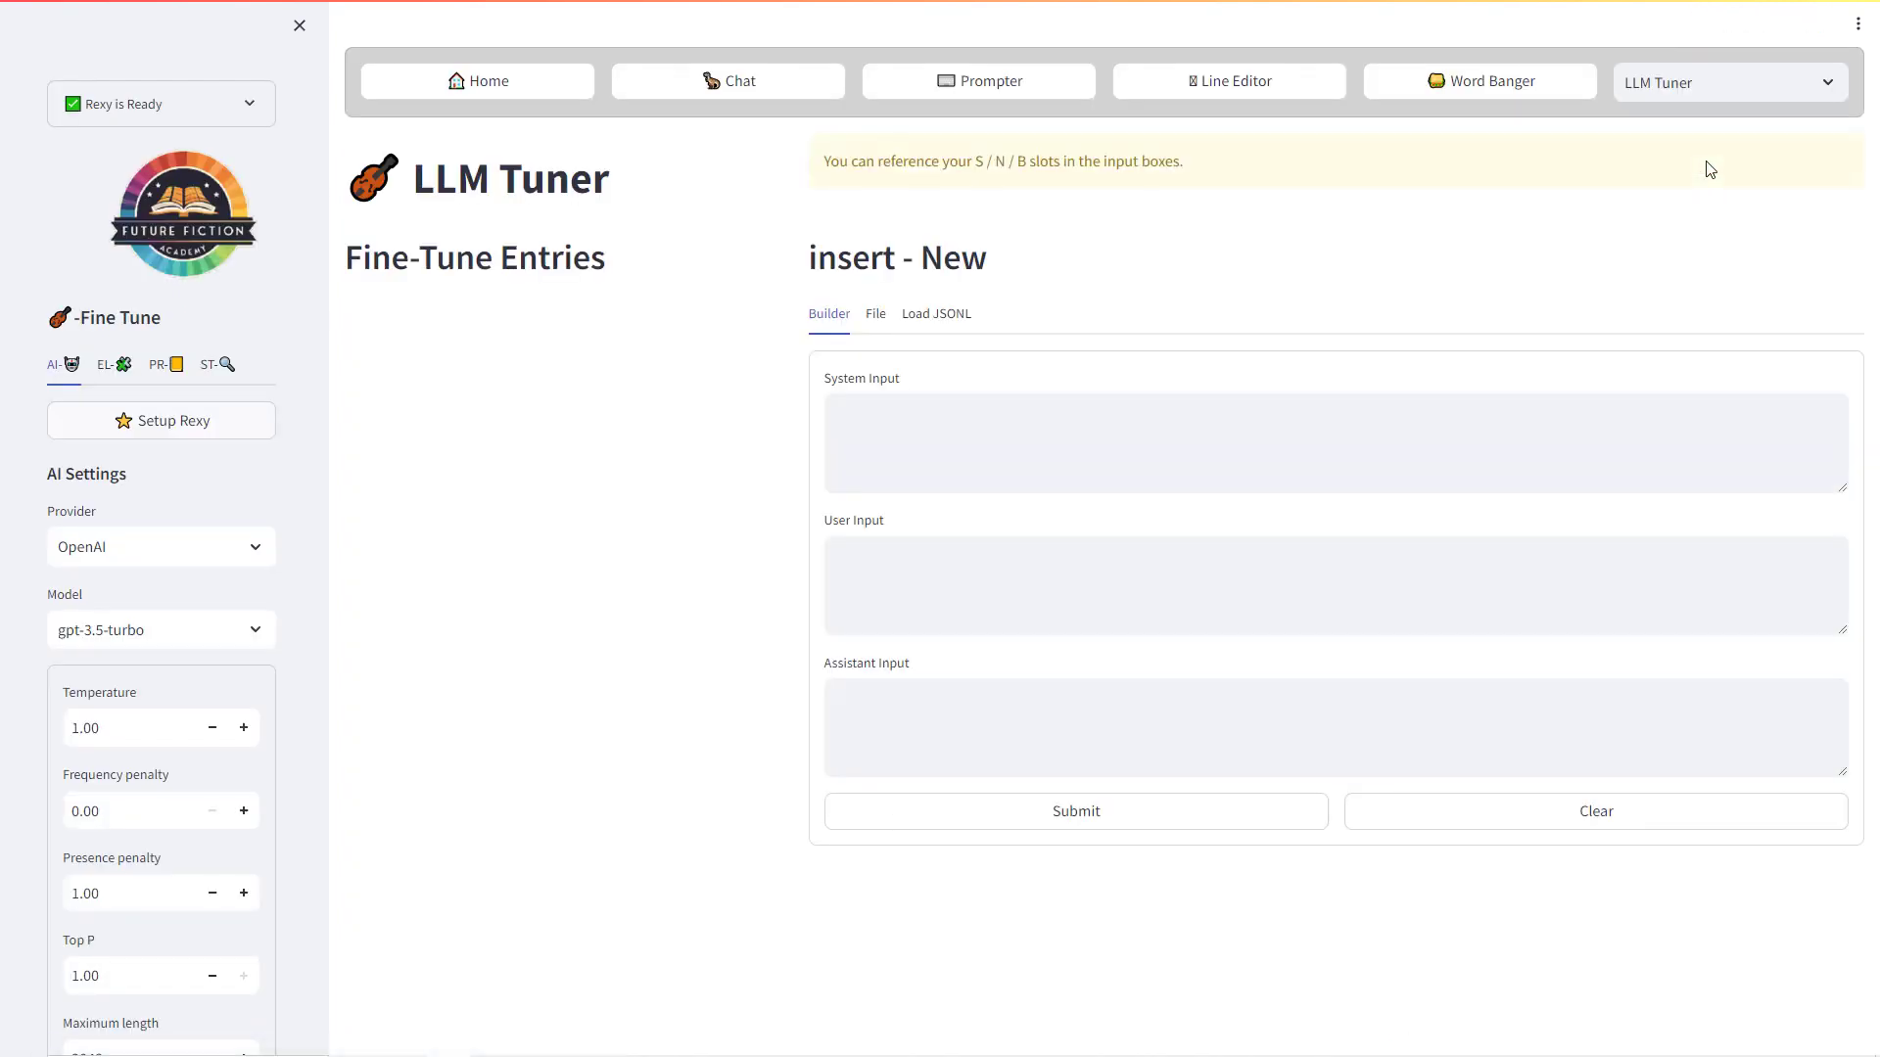